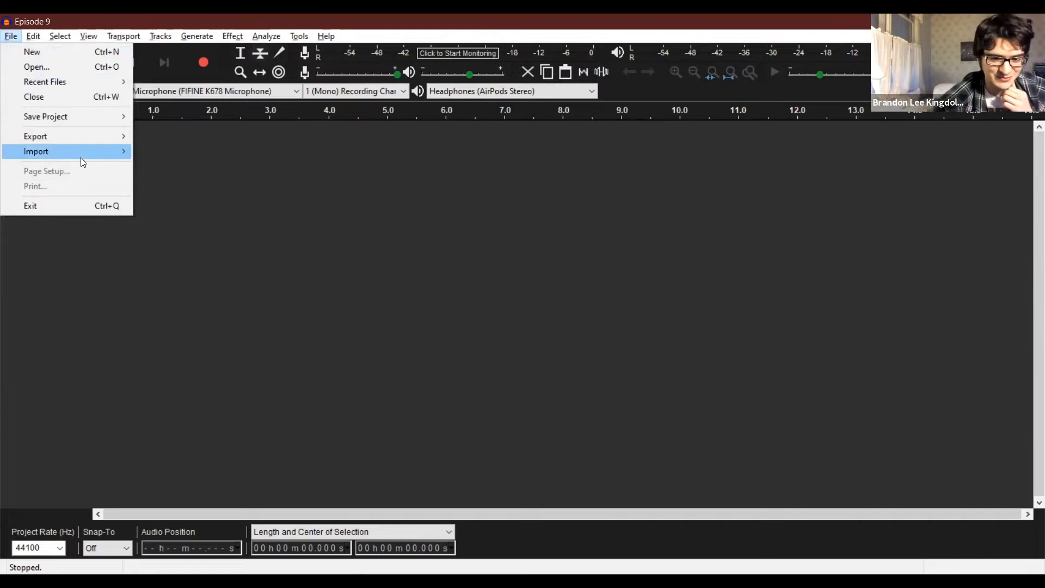
# Import the three ep-9 recording files together with Intro v2, Next Confession, Outro and You've Got Mail, leaving out AOL and Technical Difficulties.
pyautogui.click(149, 152)
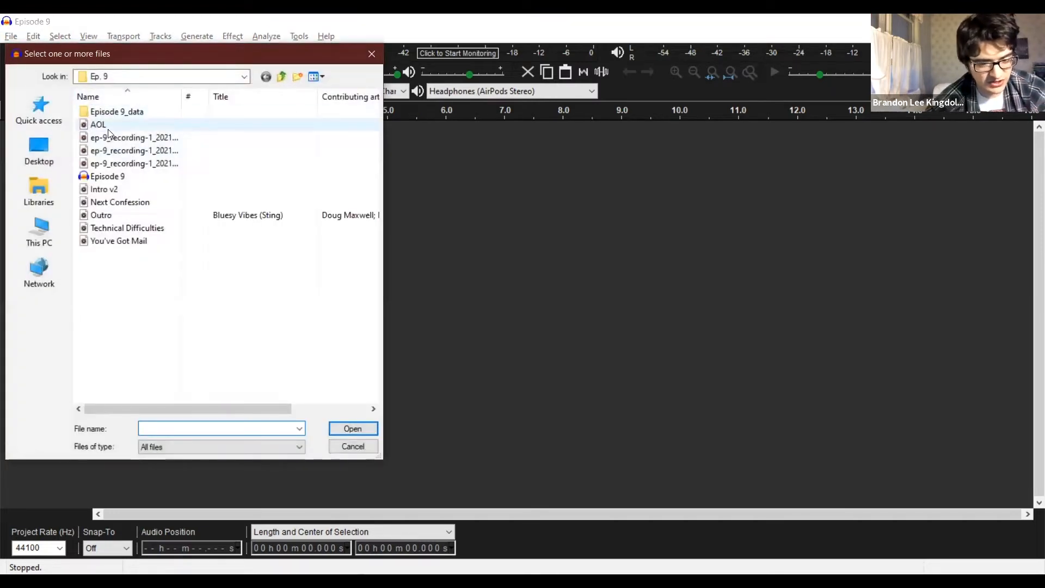
pyautogui.click(108, 129)
pyautogui.keyDown('shift'); pyautogui.click(110, 159); pyautogui.keyUp('shift')
pyautogui.keyDown('ctrl'); pyautogui.click(114, 189); pyautogui.keyUp('ctrl')
pyautogui.keyDown('ctrl'); pyautogui.click(119, 200); pyautogui.keyUp('ctrl')
pyautogui.keyDown('ctrl'); pyautogui.click(122, 215); pyautogui.keyUp('ctrl')
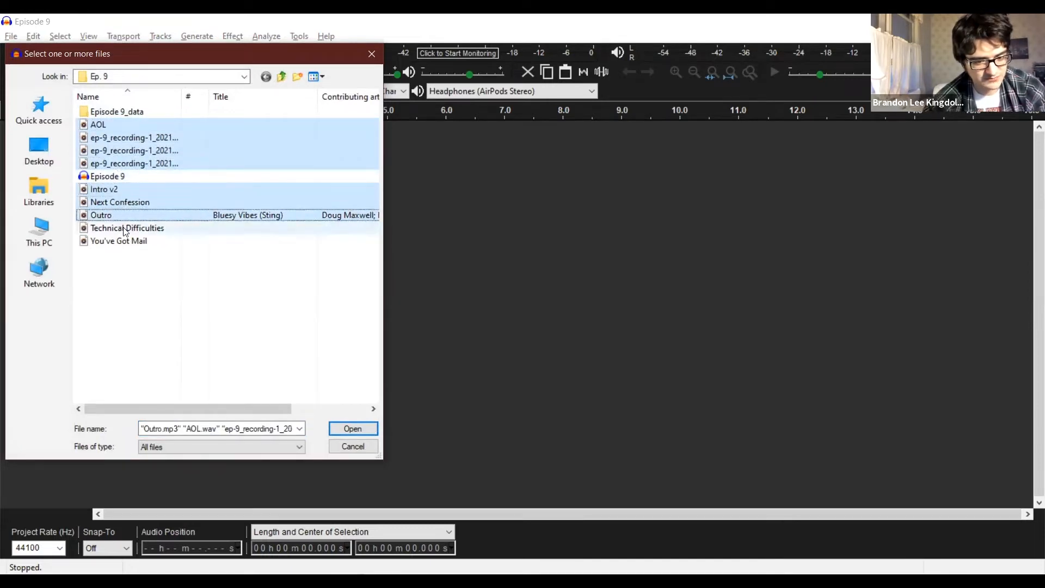
pyautogui.keyDown('ctrl'); pyautogui.click(126, 230); pyautogui.keyUp('ctrl')
pyautogui.keyDown('ctrl'); pyautogui.click(122, 241); pyautogui.keyUp('ctrl')
pyautogui.keyDown('ctrl'); pyautogui.click(107, 126); pyautogui.keyUp('ctrl')
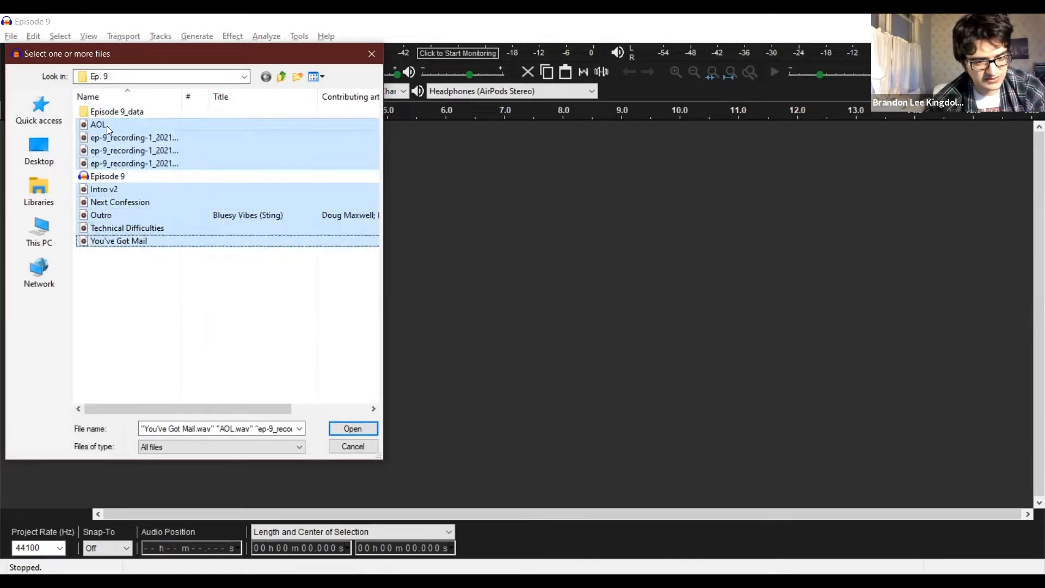
pyautogui.keyDown('ctrl'); pyautogui.click(127, 229); pyautogui.keyUp('ctrl')
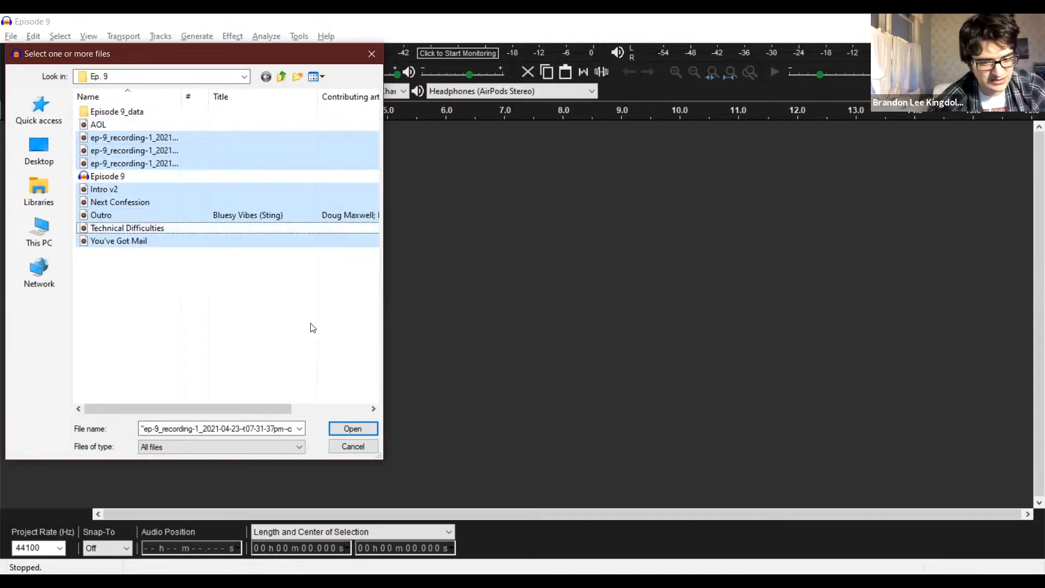
pyautogui.click(367, 433)
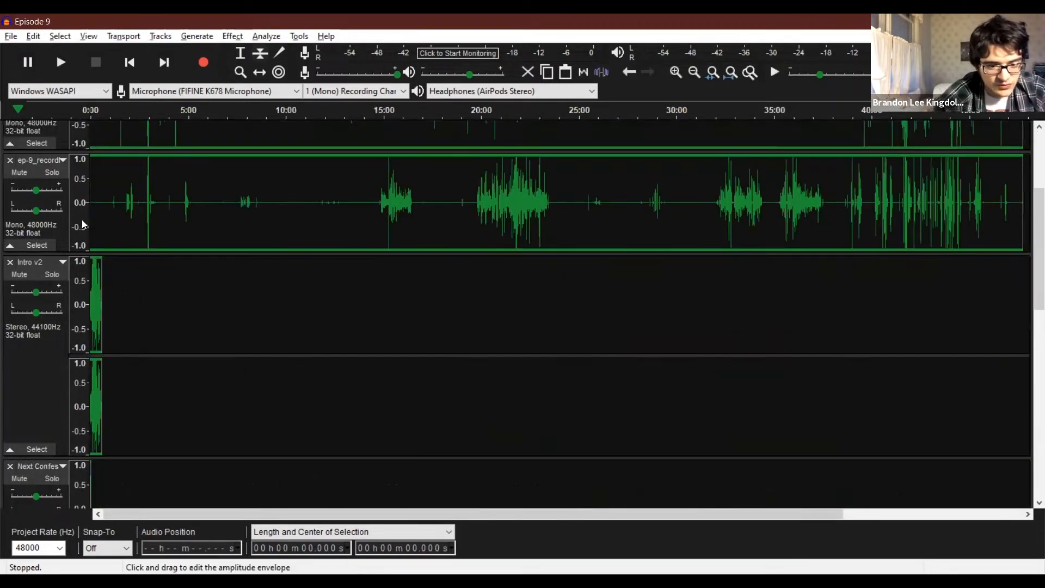
# Mute the Intro v2, Next Confession, Outro and You've Got Mail tracks, keeping the three recording tracks audible.
pyautogui.click(17, 173)
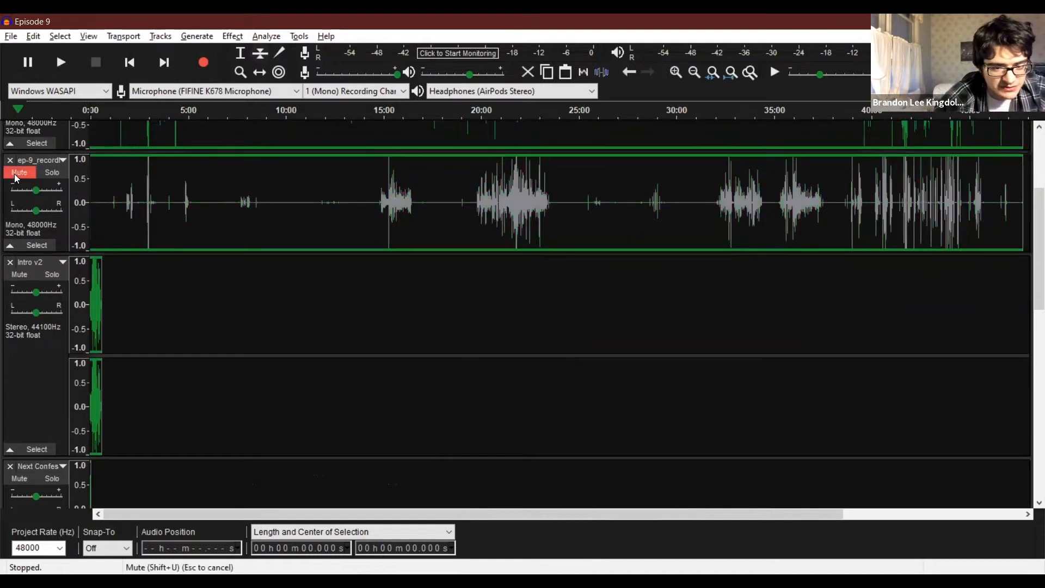
pyautogui.click(18, 173)
pyautogui.click(15, 276)
pyautogui.scroll(-5, 13, 305)
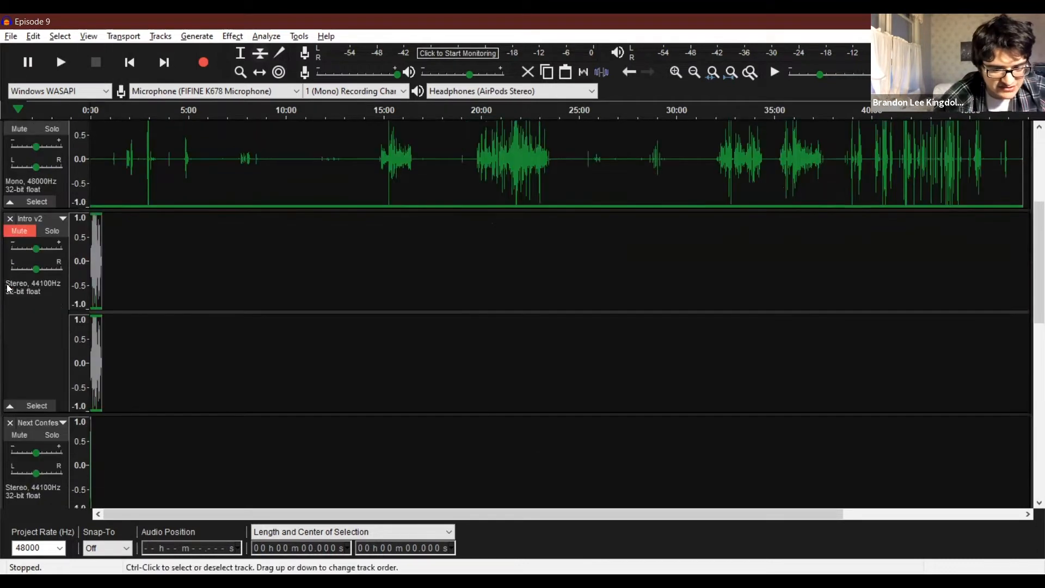
pyautogui.click(9, 350)
pyautogui.scroll(-1, 10, 353)
pyautogui.scroll(-2, 12, 355)
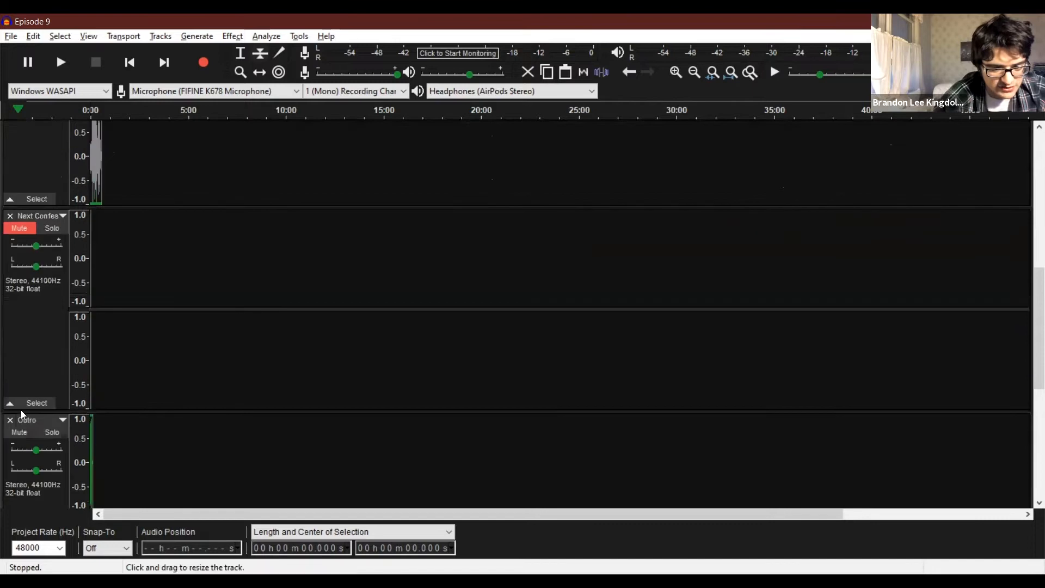
pyautogui.click(12, 433)
pyautogui.scroll(-4, 9, 401)
pyautogui.scroll(-3, 9, 402)
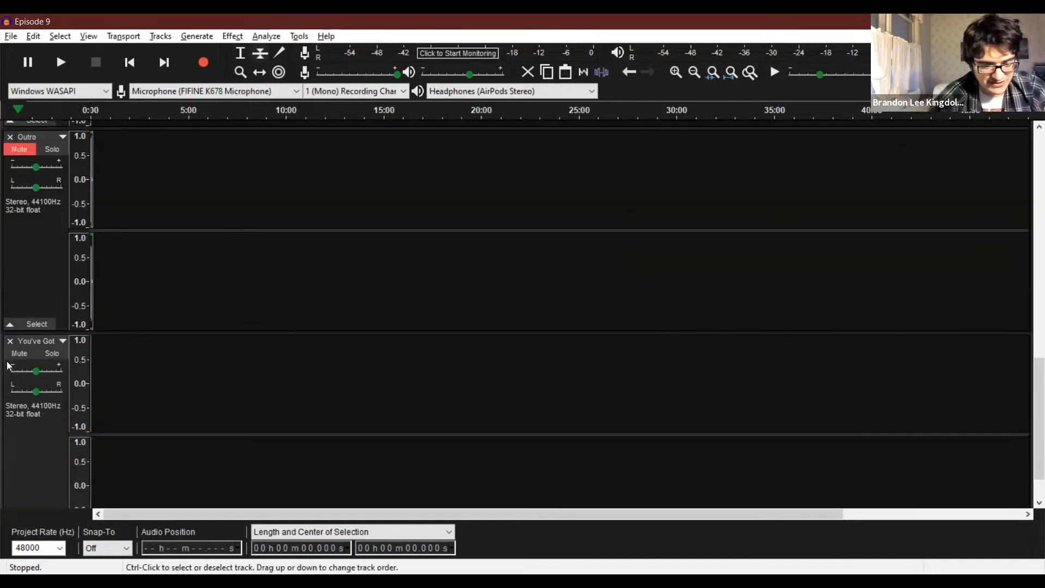
pyautogui.click(12, 353)
pyautogui.scroll(-2, 11, 358)
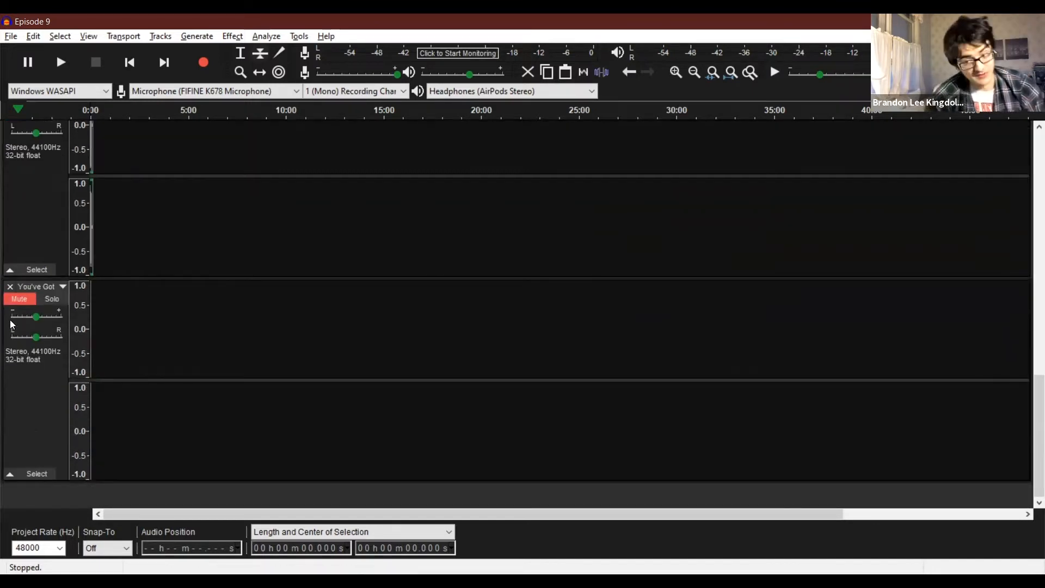
pyautogui.scroll(5, 508, 314)
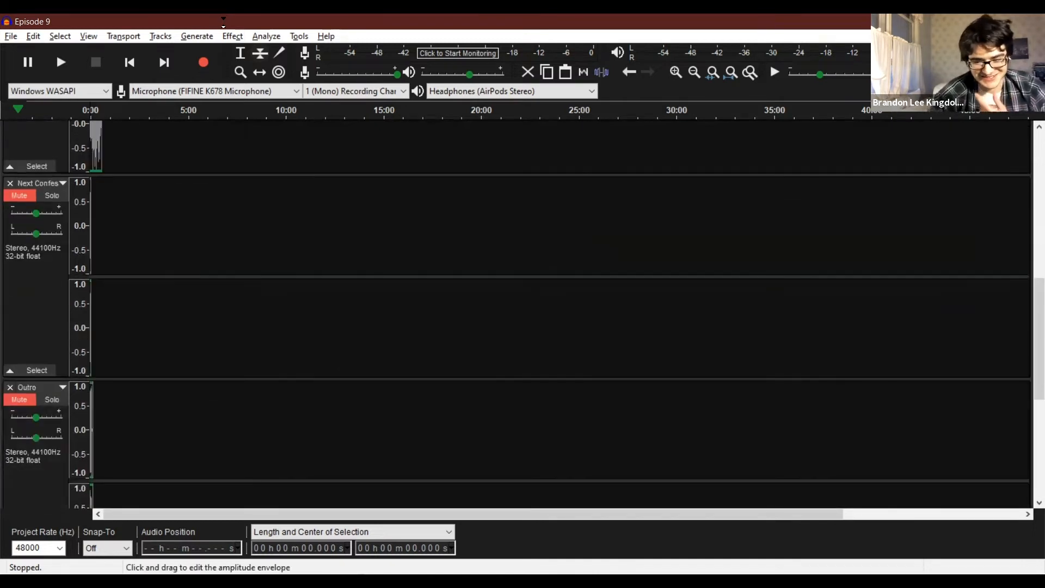
pyautogui.scroll(2, 508, 315)
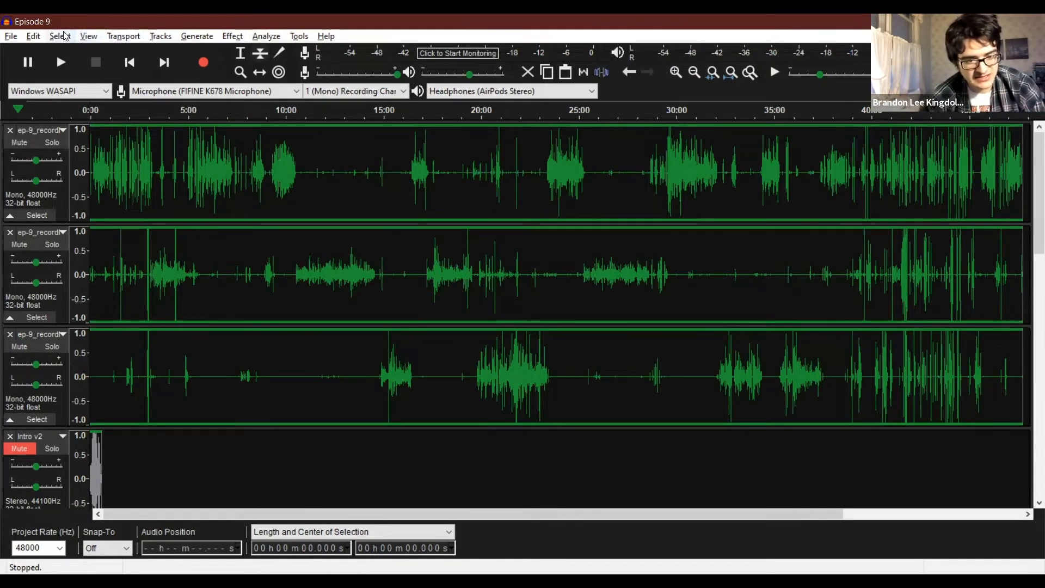
pyautogui.click(33, 36)
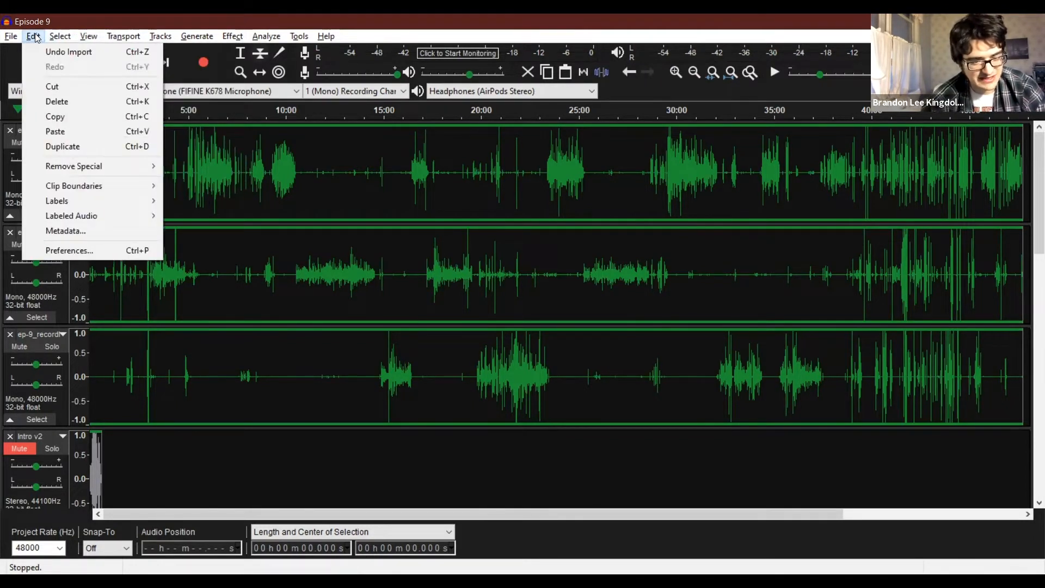
pyautogui.moveTo(54, 38)
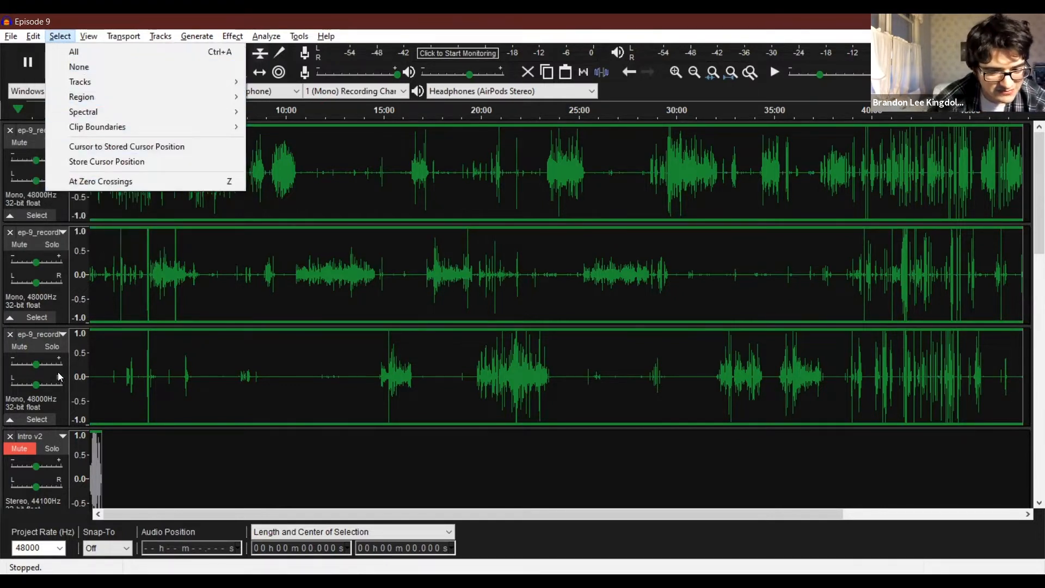
pyautogui.click(32, 36)
pyautogui.click(56, 36)
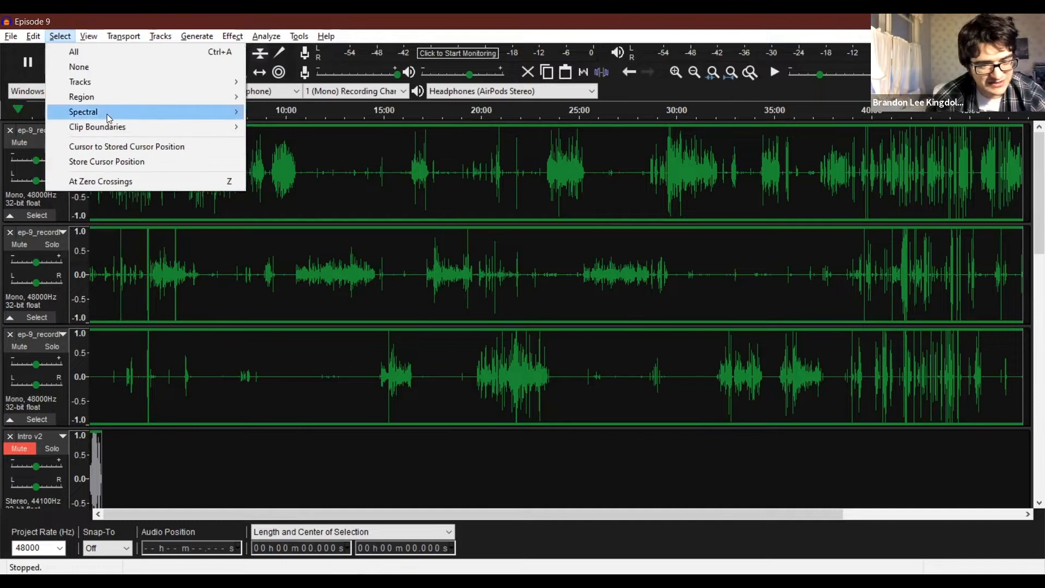
pyautogui.moveTo(109, 118)
pyautogui.click(261, 111)
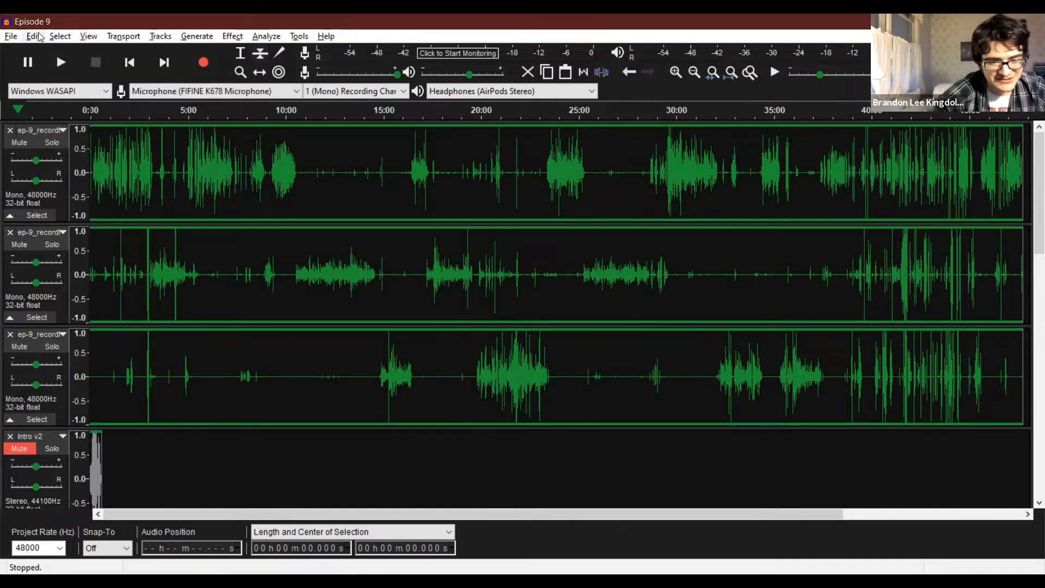
pyautogui.click(34, 36)
pyautogui.click(40, 37)
pyautogui.click(40, 37)
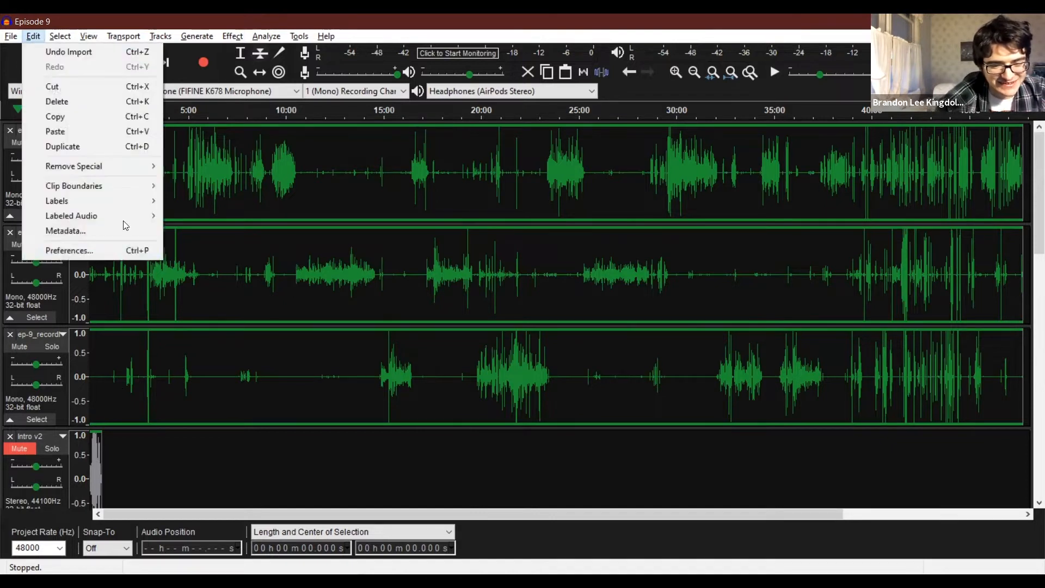
pyautogui.click(69, 39)
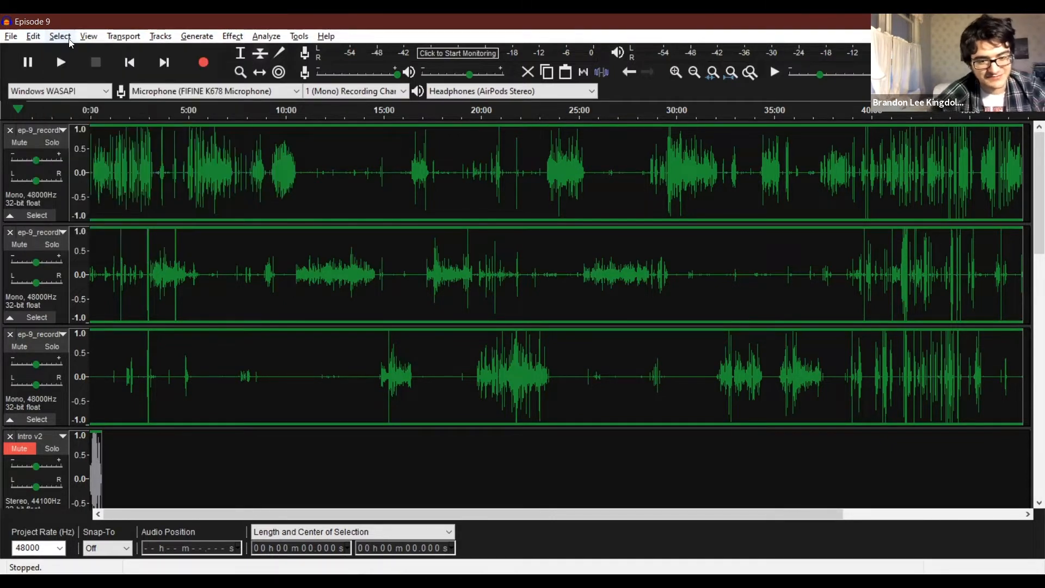
# Try to open the Graphic EQ effect with no audio selected.
pyautogui.click(232, 36)
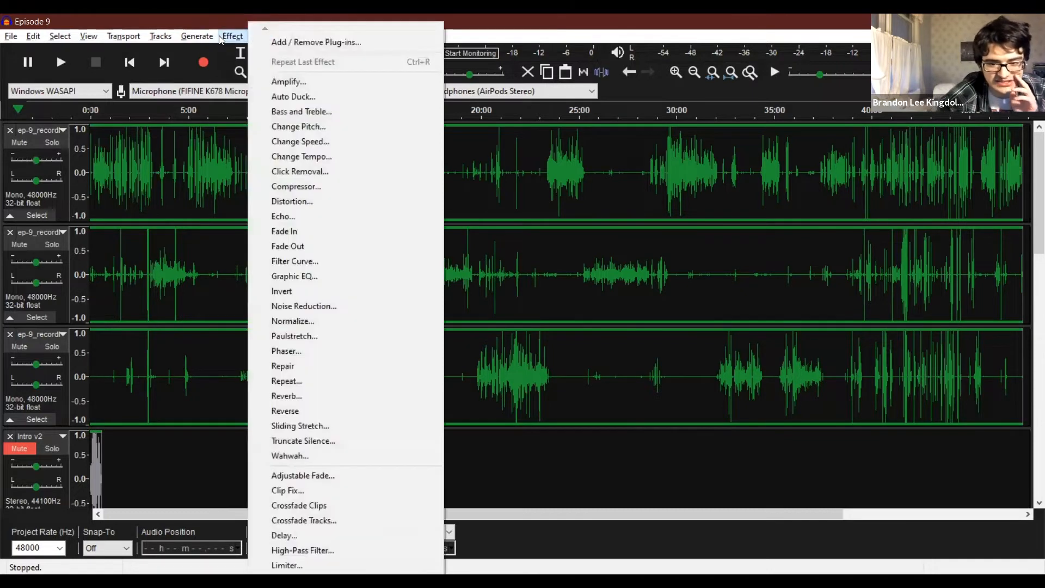
pyautogui.click(315, 278)
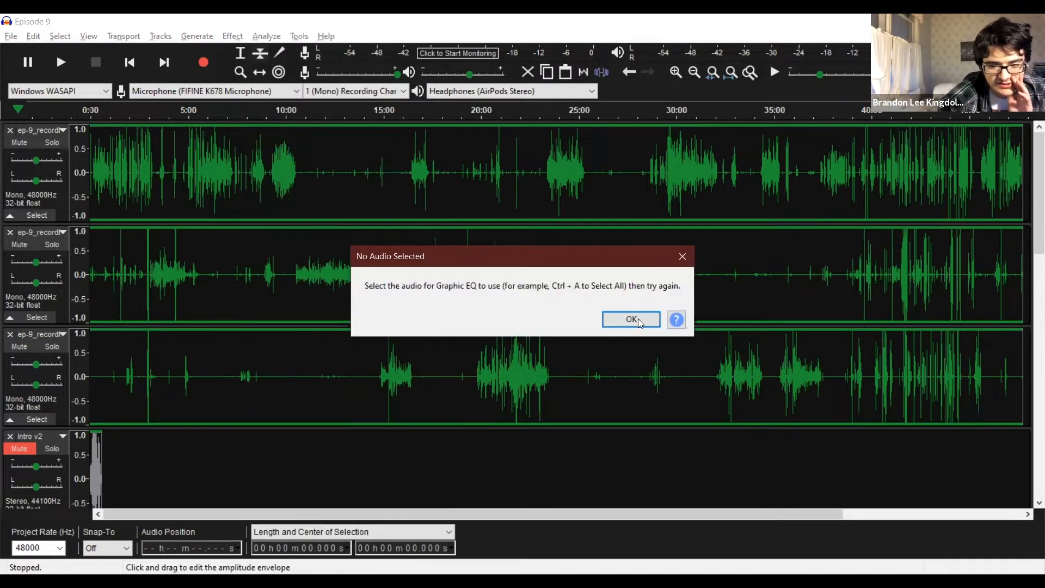
pyautogui.click(632, 319)
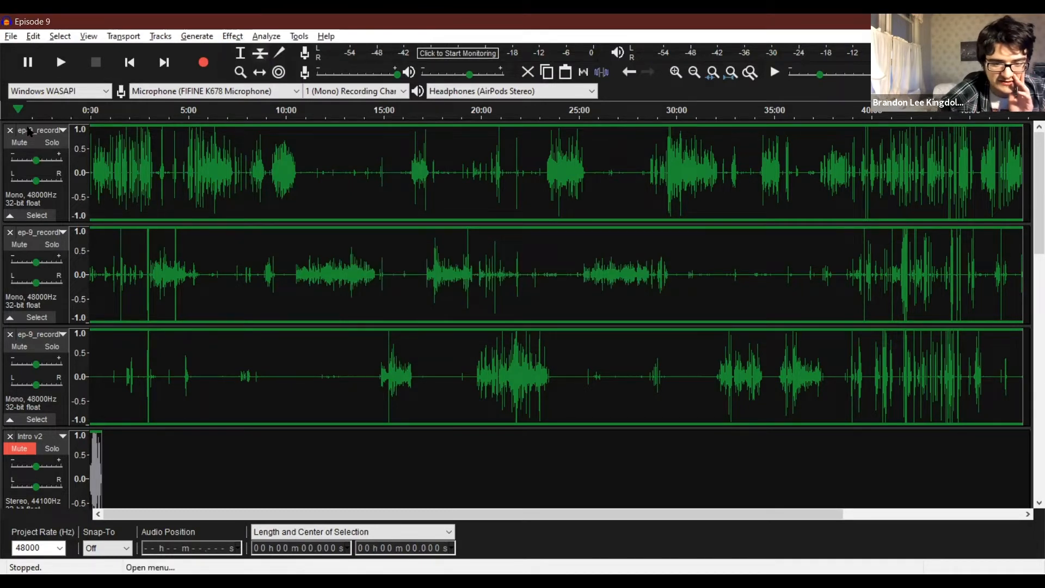
pyautogui.click(222, 35)
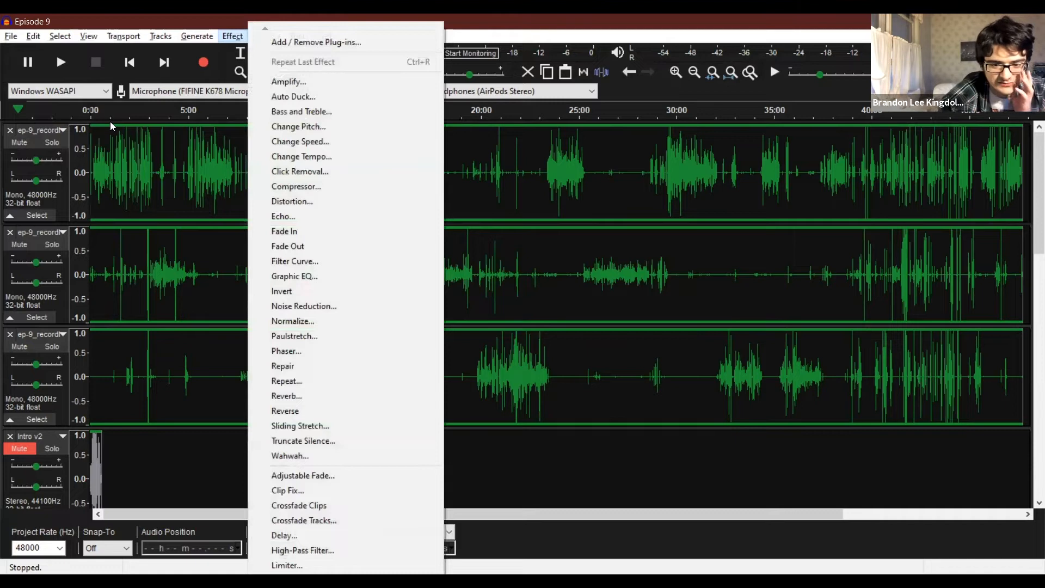
pyautogui.click(198, 37)
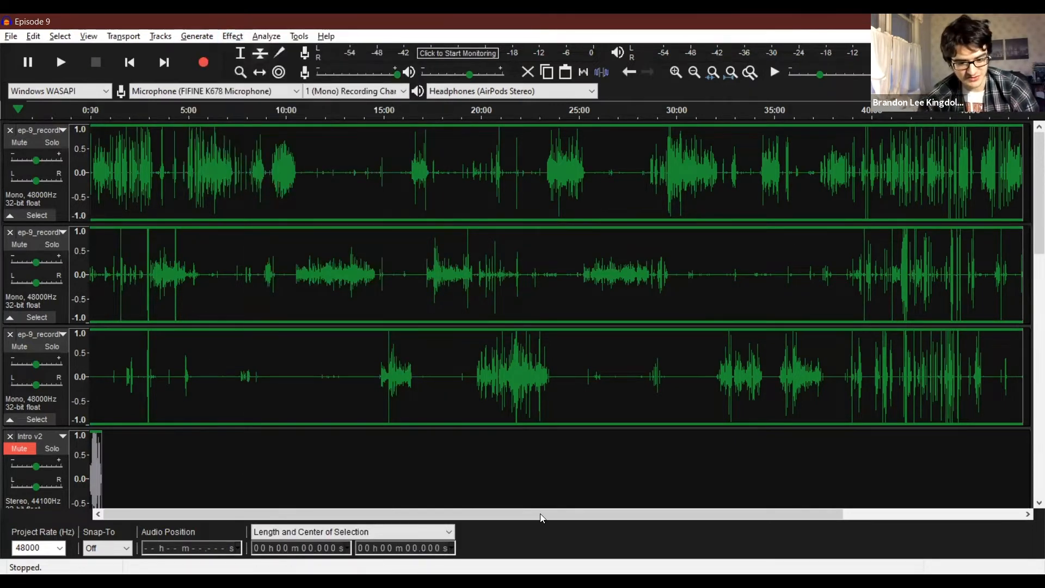
# Play the recording briefly from about 16 min 26 s, just before the speech starts on the first recording track.
pyautogui.moveTo(699, 514); pyautogui.dragTo(783, 514)
pyautogui.scroll(-3, 507, 482)
pyautogui.moveTo(327, 514); pyautogui.dragTo(243, 514)
pyautogui.scroll(1, 261, 382)
pyautogui.click(240, 72)
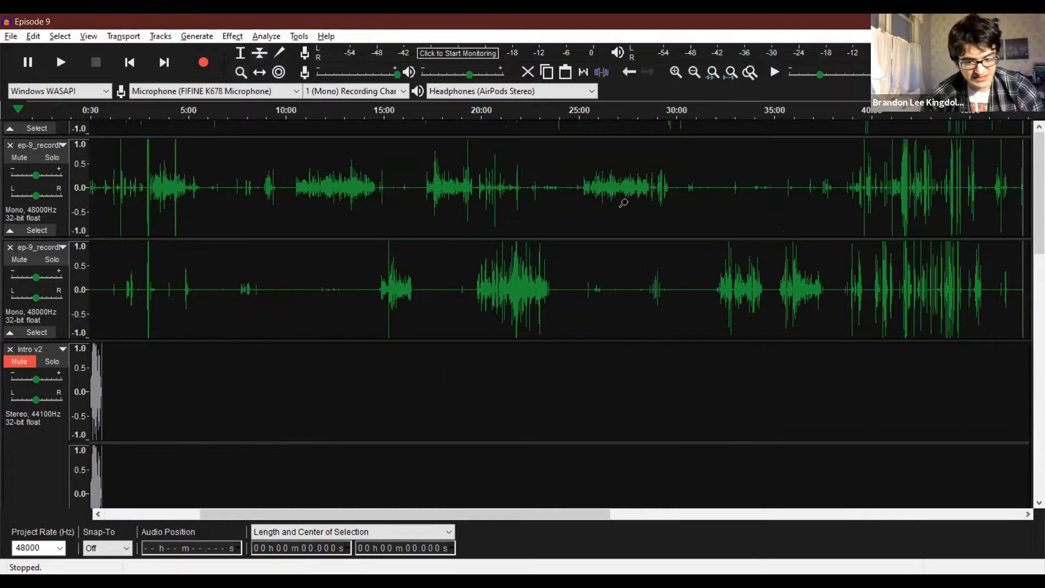
pyautogui.click(448, 177)
pyautogui.scroll(2, 627, 203)
pyautogui.click(627, 203)
pyautogui.click(627, 203)
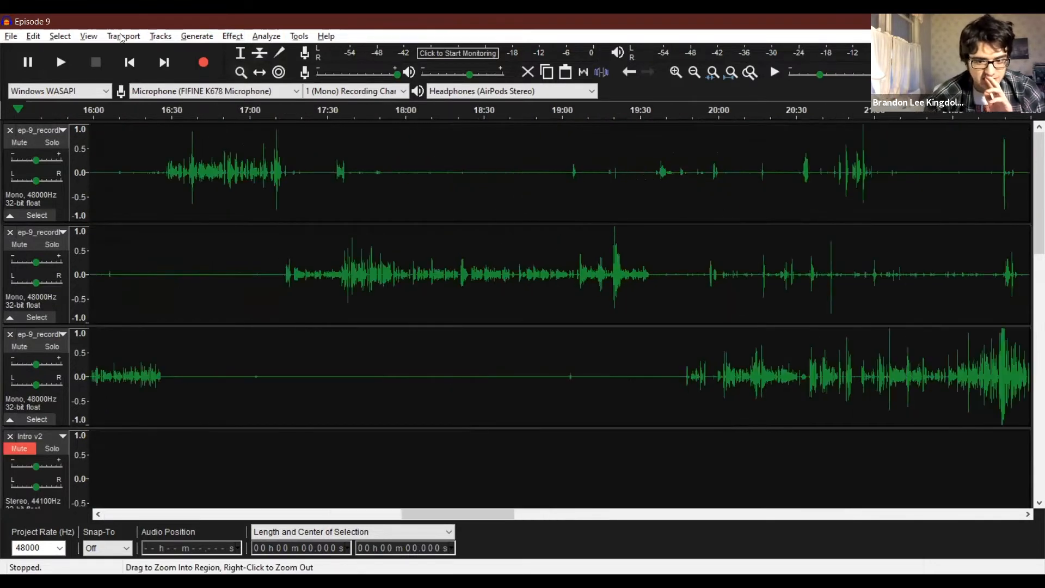
pyautogui.click(241, 61)
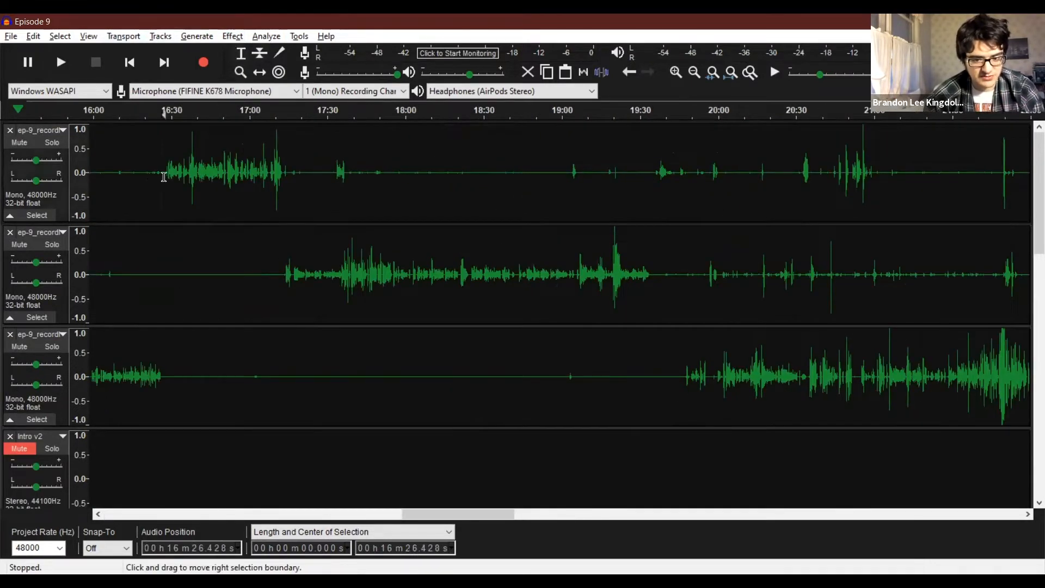
pyautogui.click(162, 177)
pyautogui.press('space')
pyautogui.press('space')
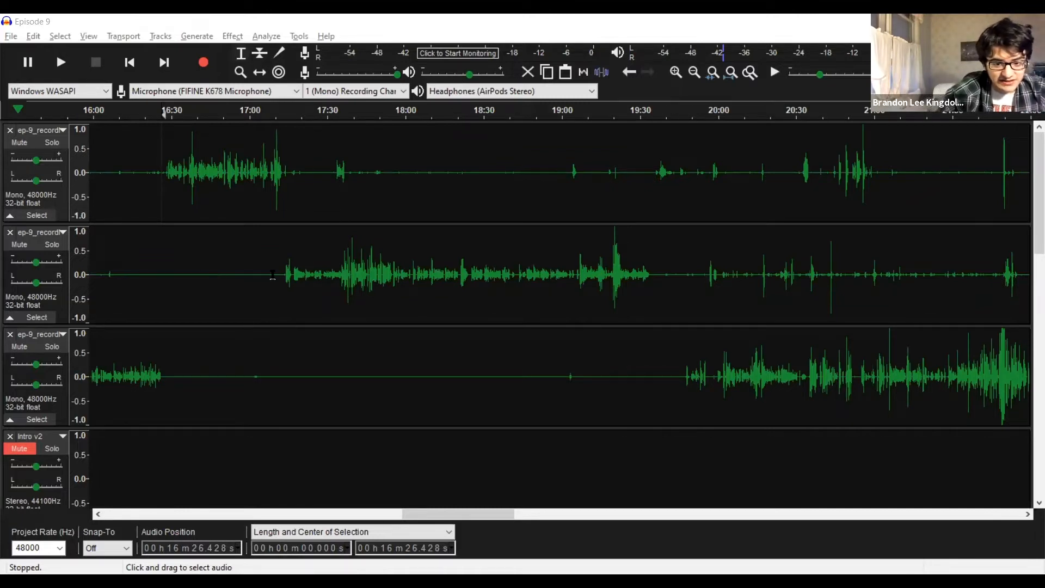
# Capture a Noise Reduction profile from the quiet stretch of the second recording track, from about 16:15 to 17:09.
pyautogui.moveTo(134, 272); pyautogui.dragTo(274, 272)
pyautogui.click(291, 37)
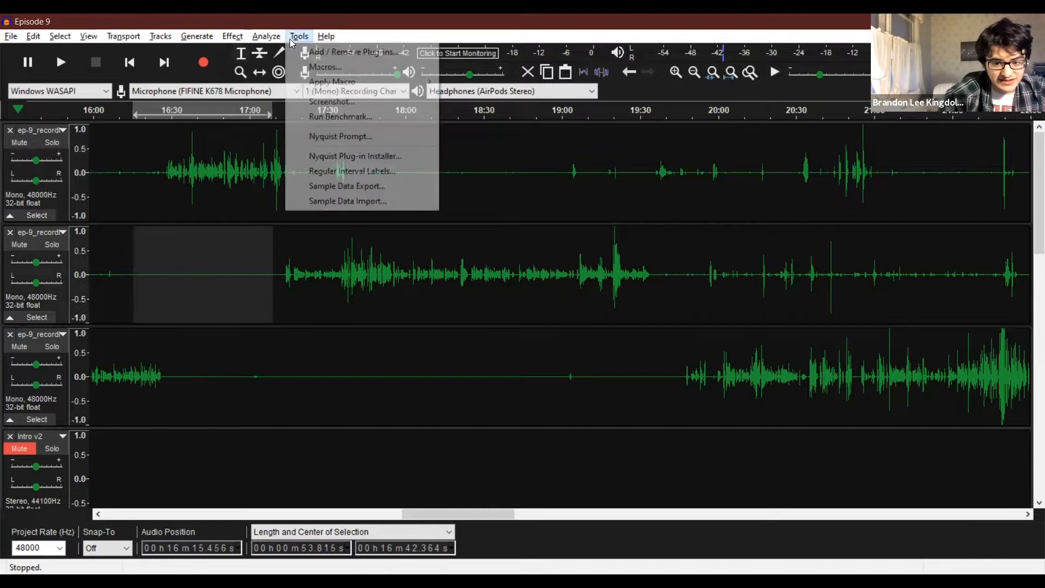
pyautogui.moveTo(228, 38)
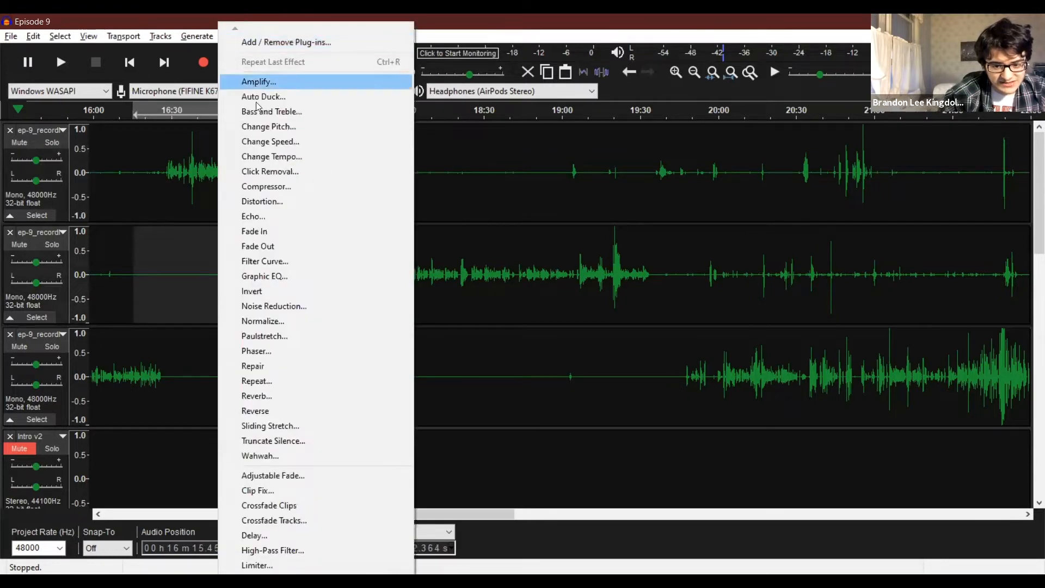
pyautogui.click(274, 307)
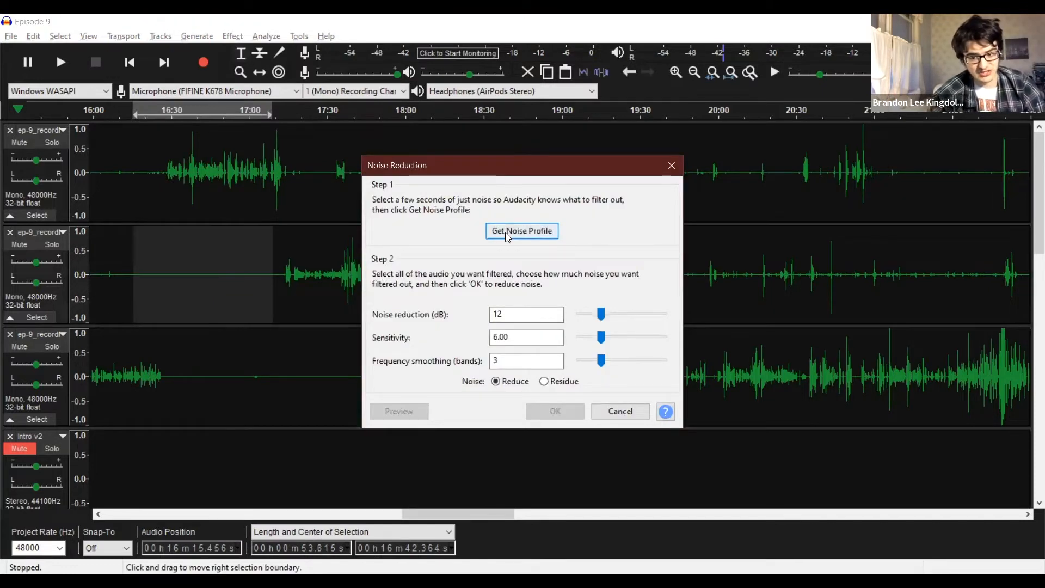
pyautogui.click(506, 233)
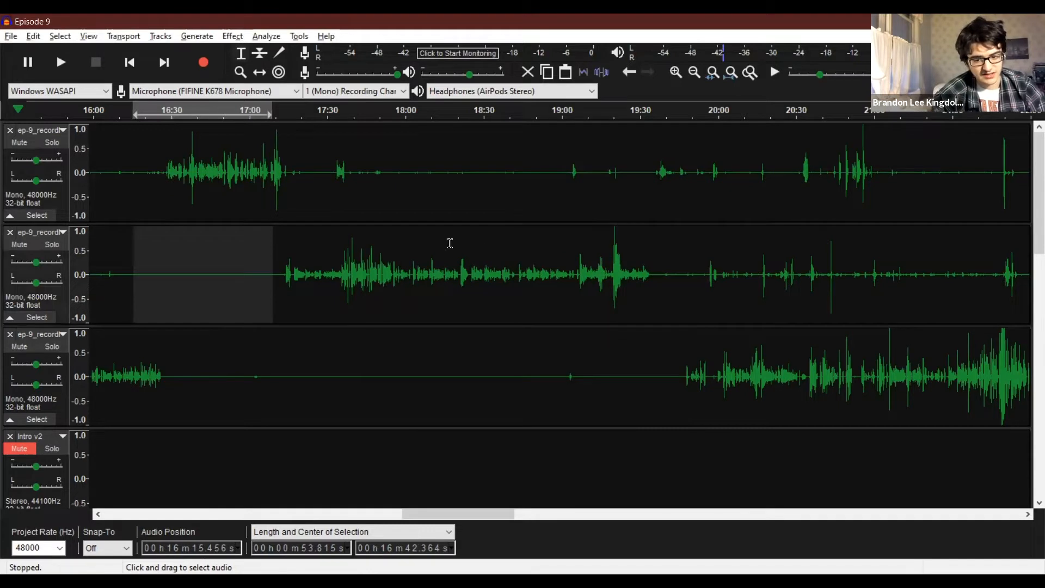
pyautogui.click(410, 257)
pyautogui.click(346, 262)
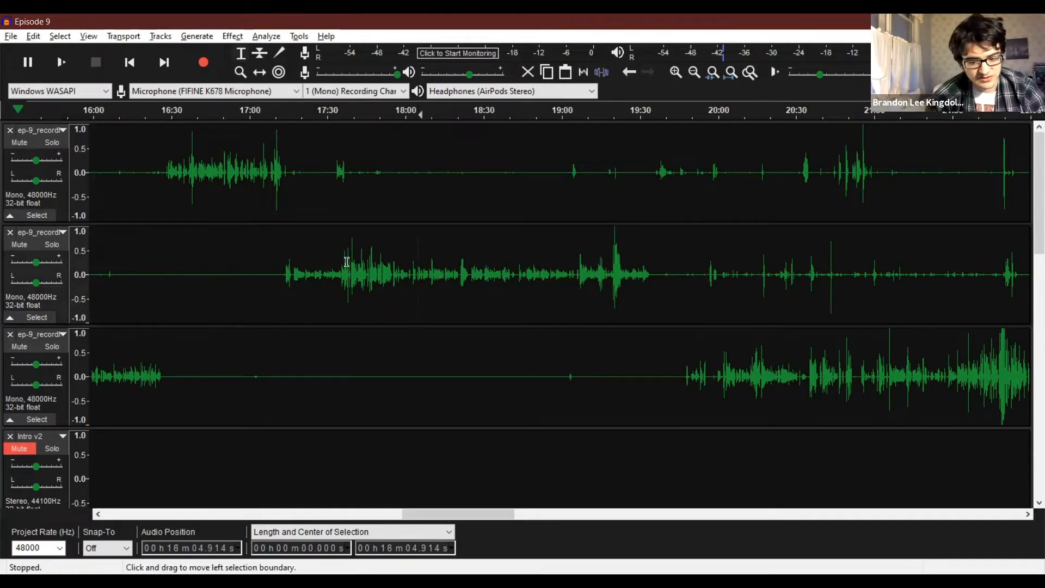
pyautogui.hotkey('ctrl', 'a')
pyautogui.click(268, 217)
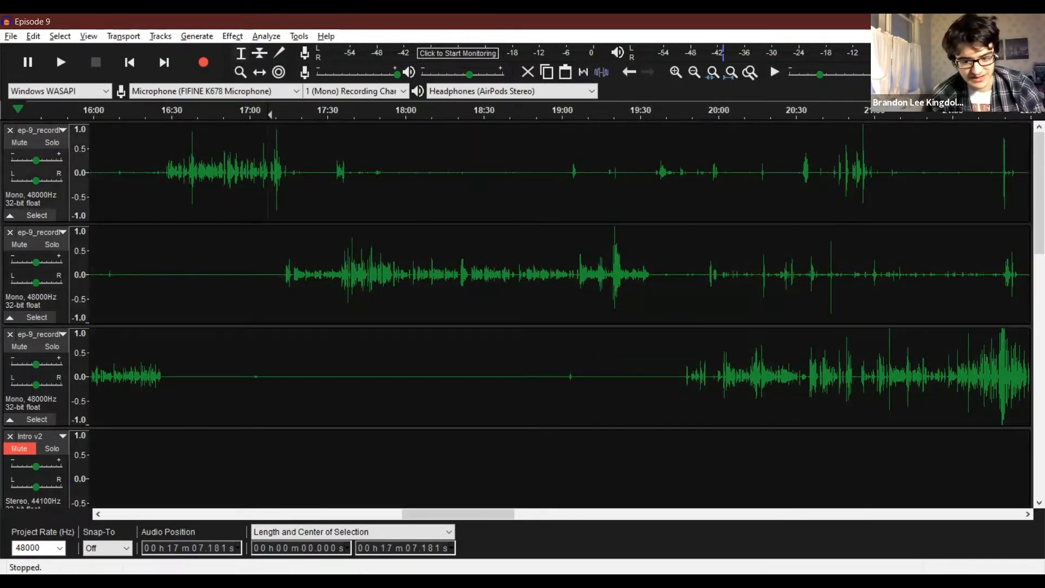
# Apply Noise Reduction to the entire second recording track with 12 dB reduction, sensitivity 6.00 and 3 frequency smoothing bands.
pyautogui.moveTo(484, 515); pyautogui.dragTo(1023, 470)
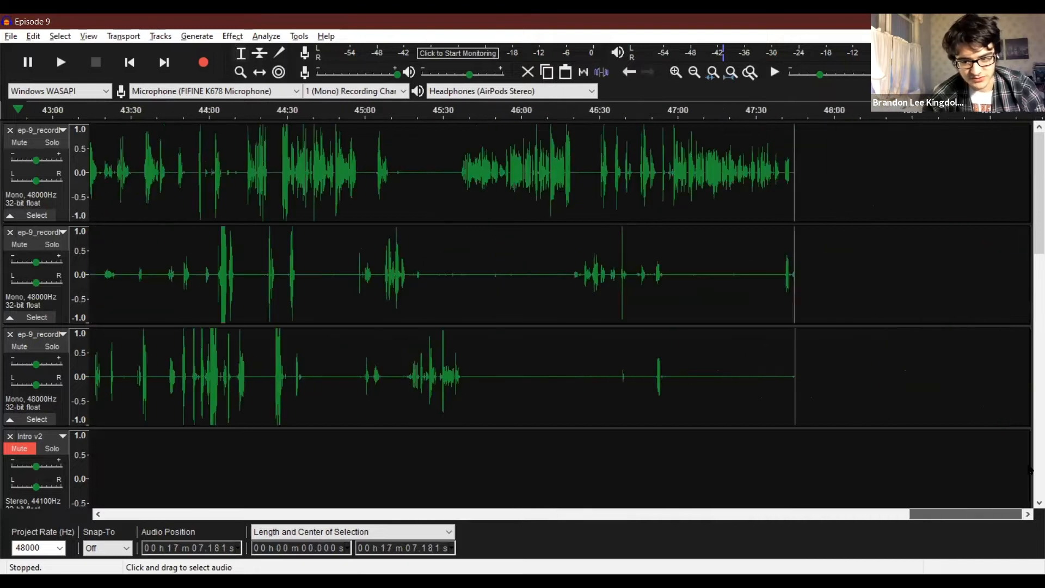
pyautogui.moveTo(9, 212); pyautogui.dragTo(168, 247)
pyautogui.doubleClick(188, 262)
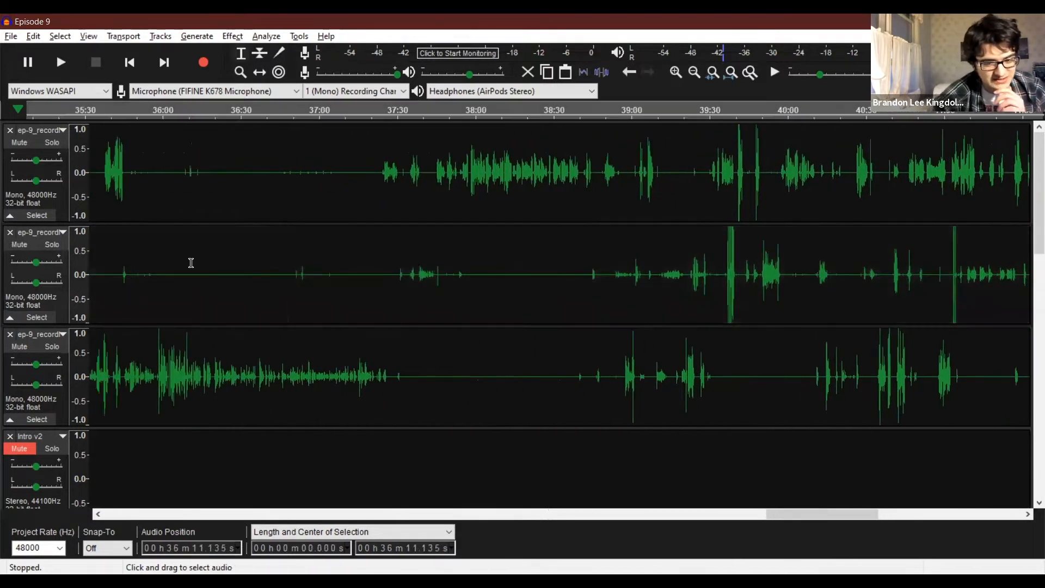
pyautogui.click(234, 36)
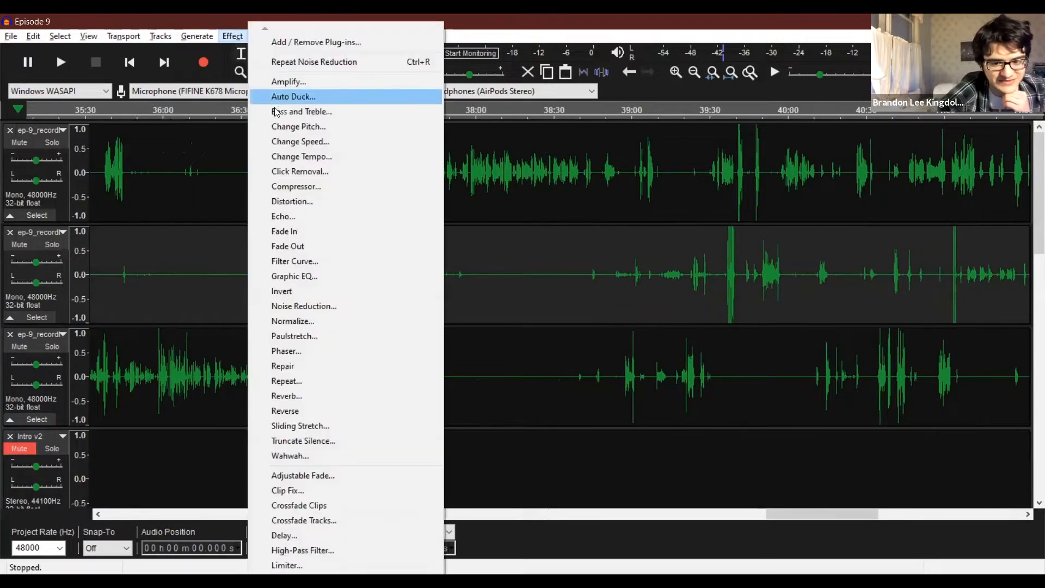
pyautogui.click(302, 306)
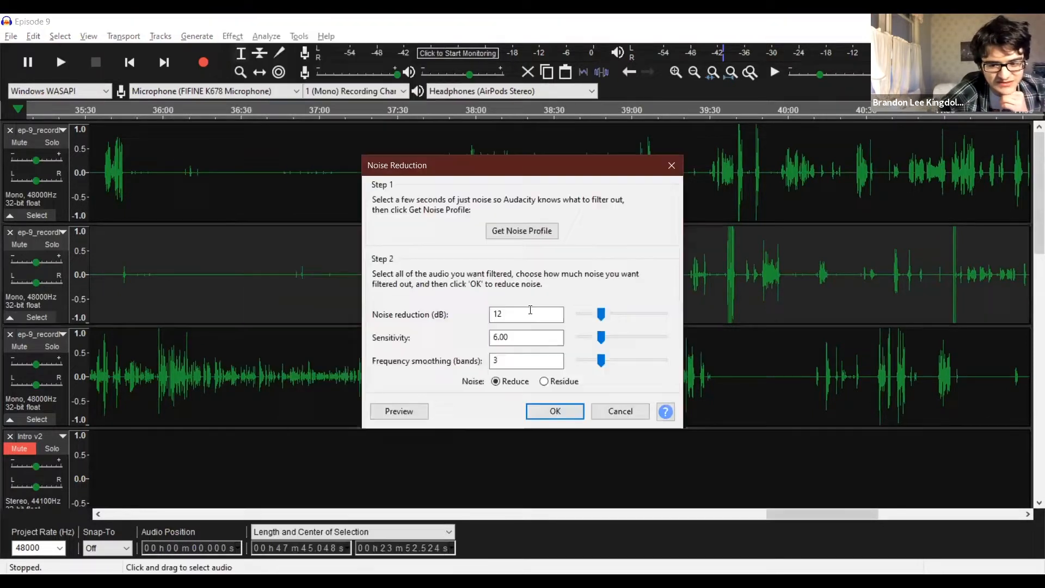
pyautogui.click(550, 414)
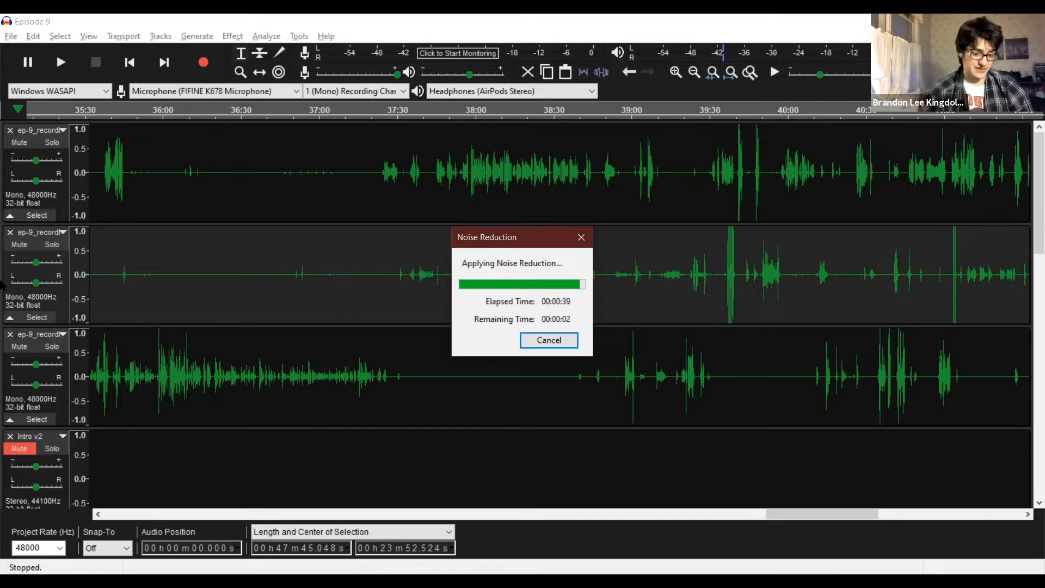
# Play the first recording track briefly from the start and rename it with its speaker's first name.
pyautogui.click(46, 131)
pyautogui.doubleClick(461, 176)
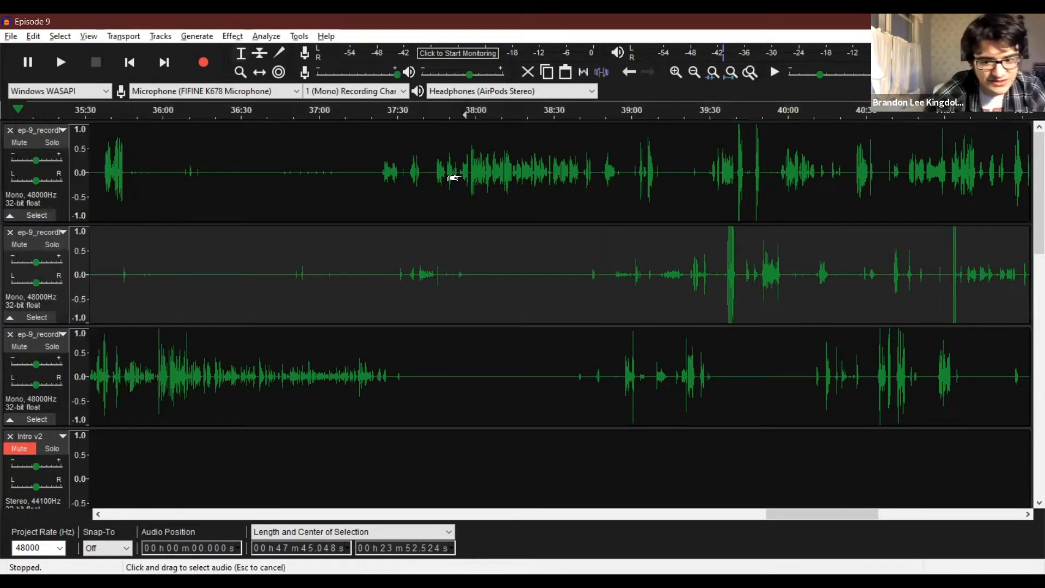
pyautogui.press('space')
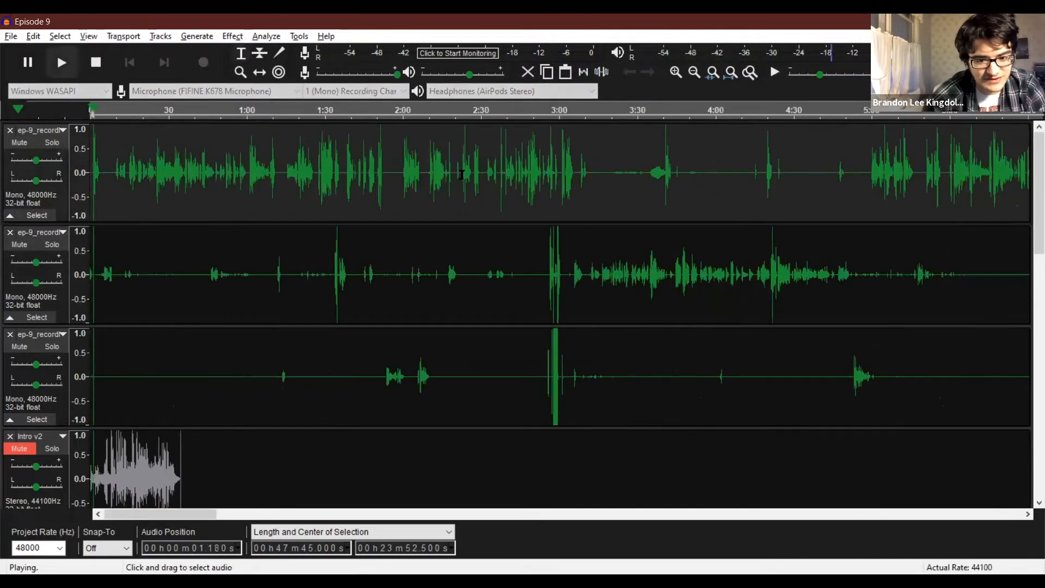
pyautogui.press('space')
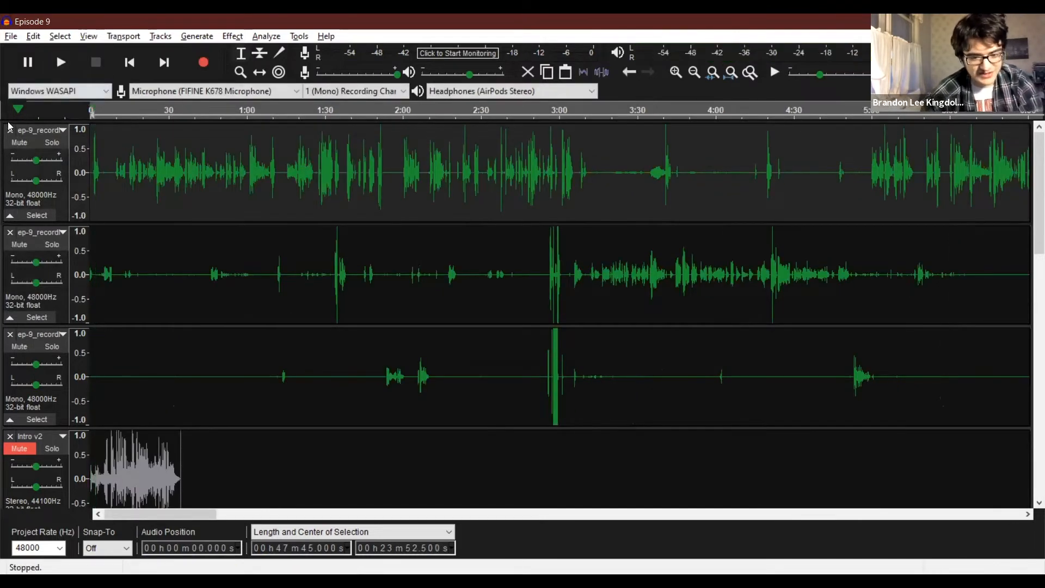
pyautogui.click(47, 132)
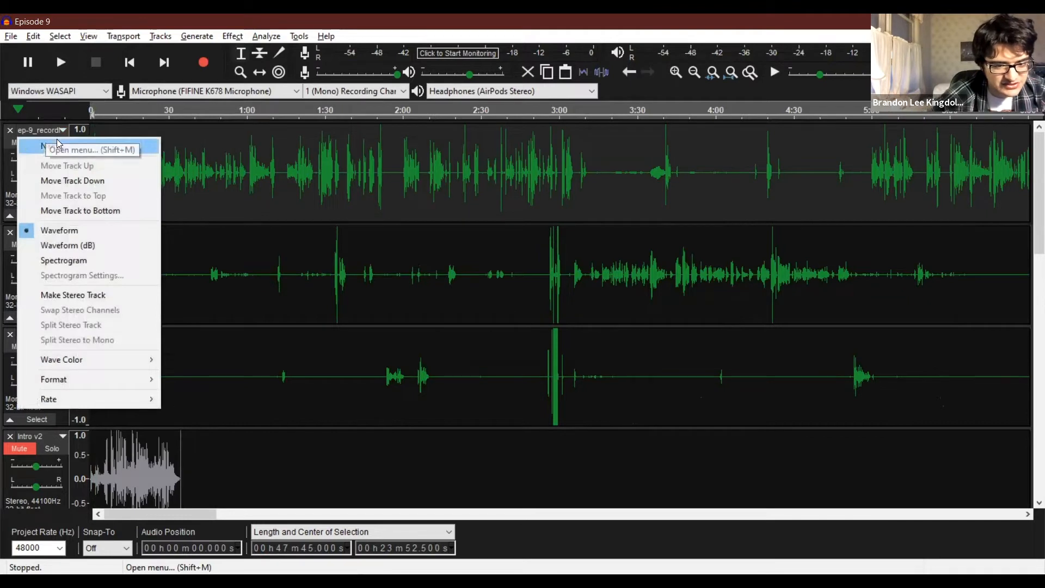
pyautogui.click(58, 145)
pyautogui.write('Brandon')
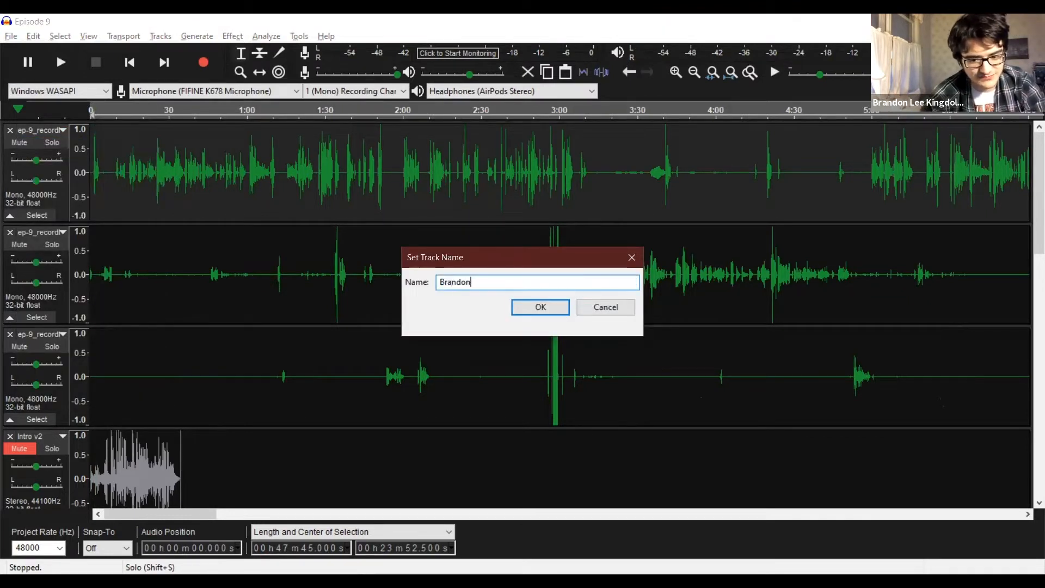
pyautogui.press('Return')
# Play the recording briefly from about 3:33 and rename the second recording track with its speaker's first name.
pyautogui.click(644, 272)
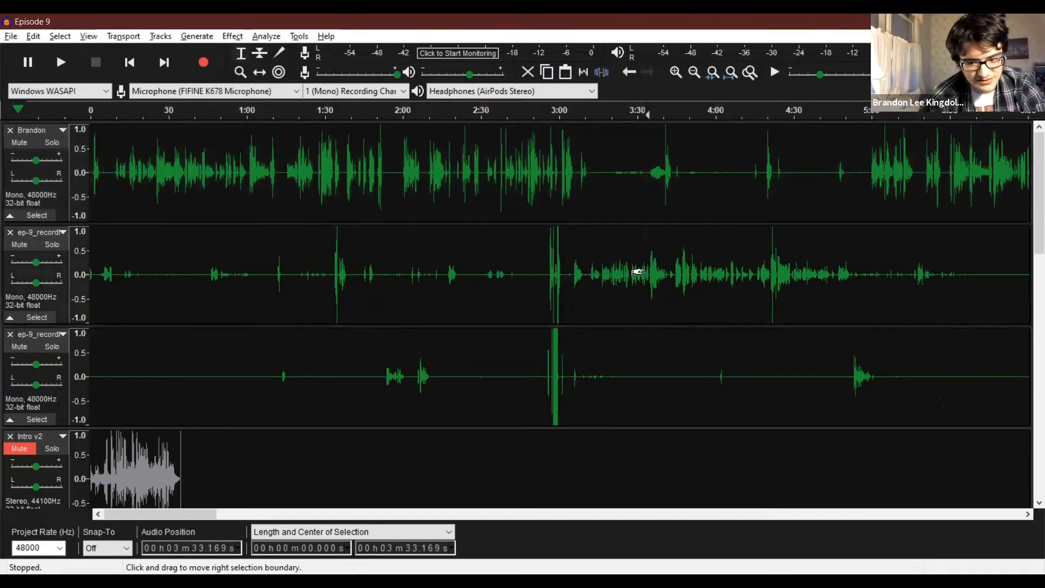
pyautogui.press('space')
pyautogui.press('space')
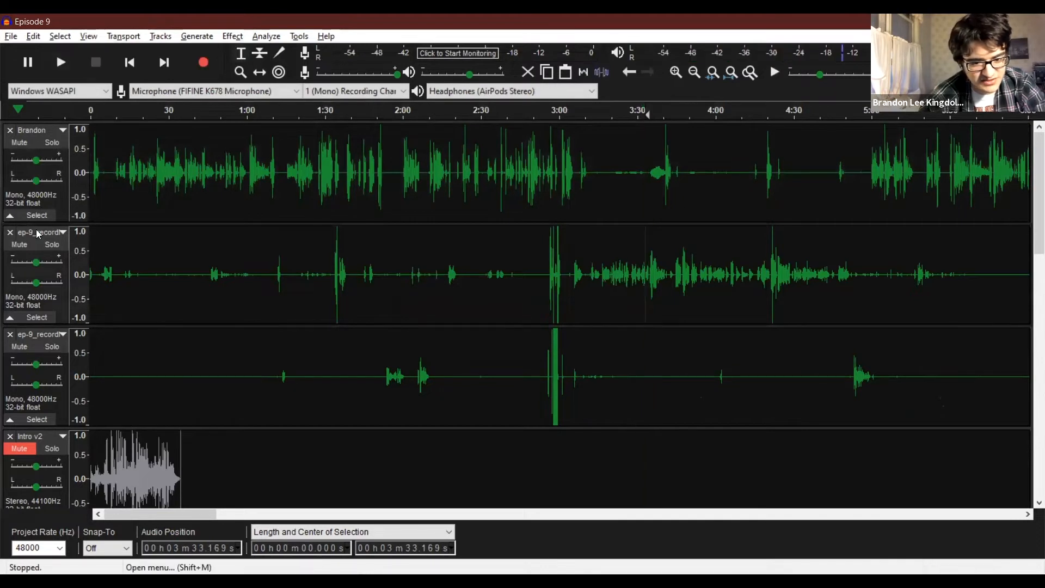
pyautogui.click(58, 233)
pyautogui.click(55, 249)
pyautogui.write('Elizabeth')
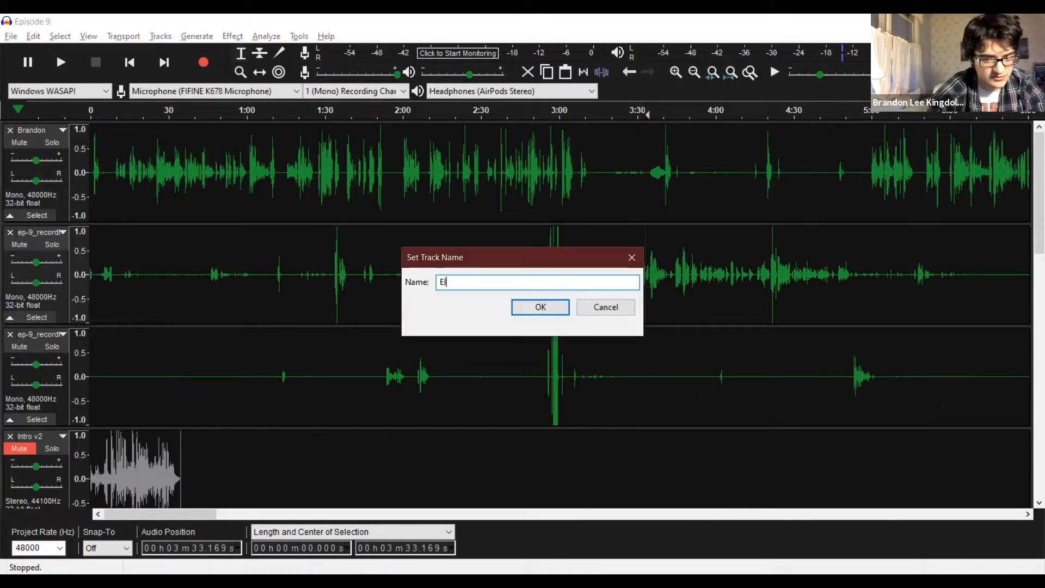
pyautogui.click(540, 309)
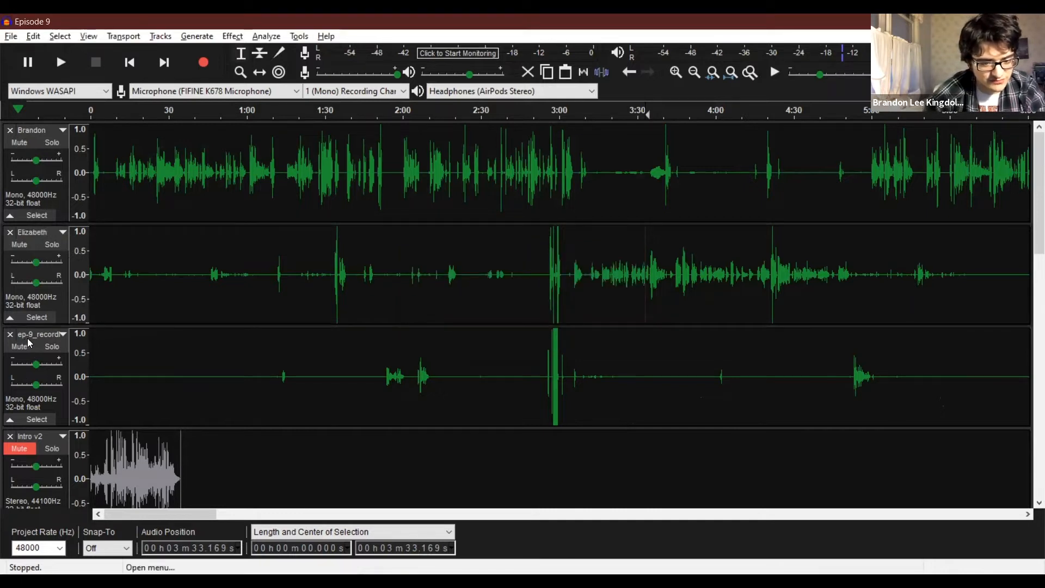
# Rename the third recording track with its speaker's first name.
pyautogui.click(35, 334)
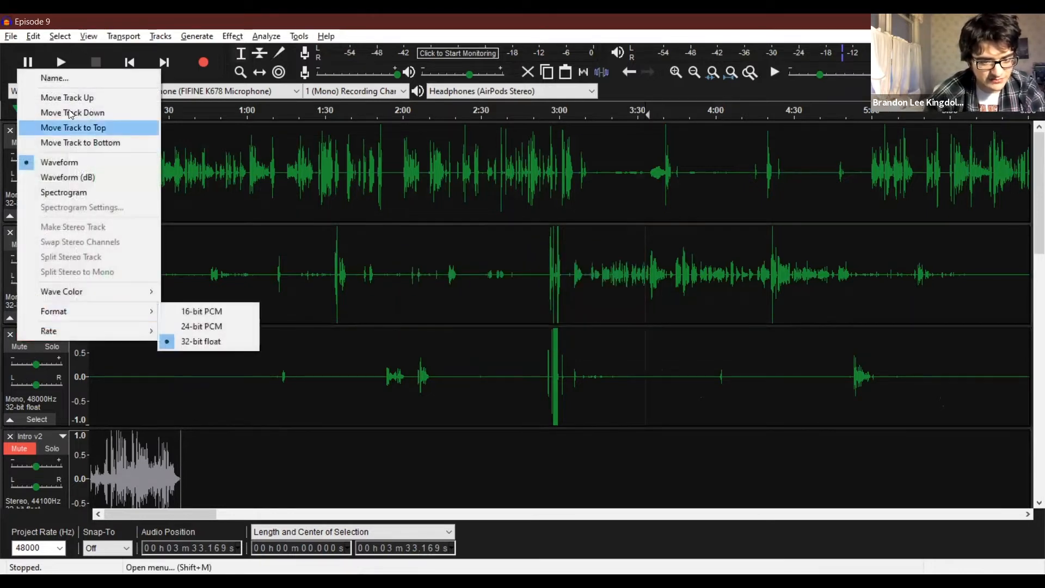
pyautogui.click(66, 79)
pyautogui.write('Muriel')
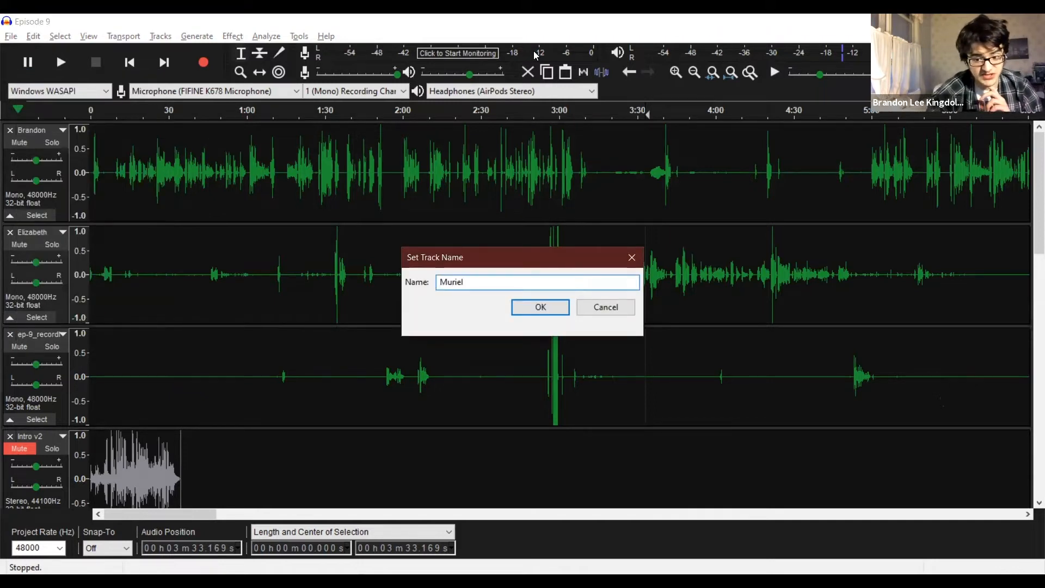
pyautogui.click(539, 308)
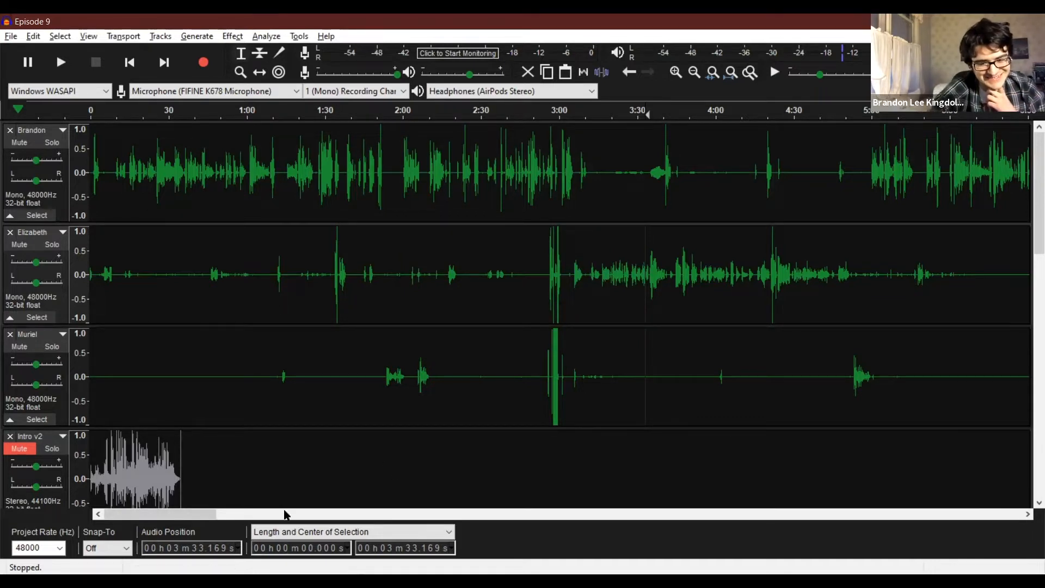
# Listen to the third recording track's speech from about 14:52 and around the loud spike near 15:18.
pyautogui.moveTo(197, 520); pyautogui.dragTo(442, 521)
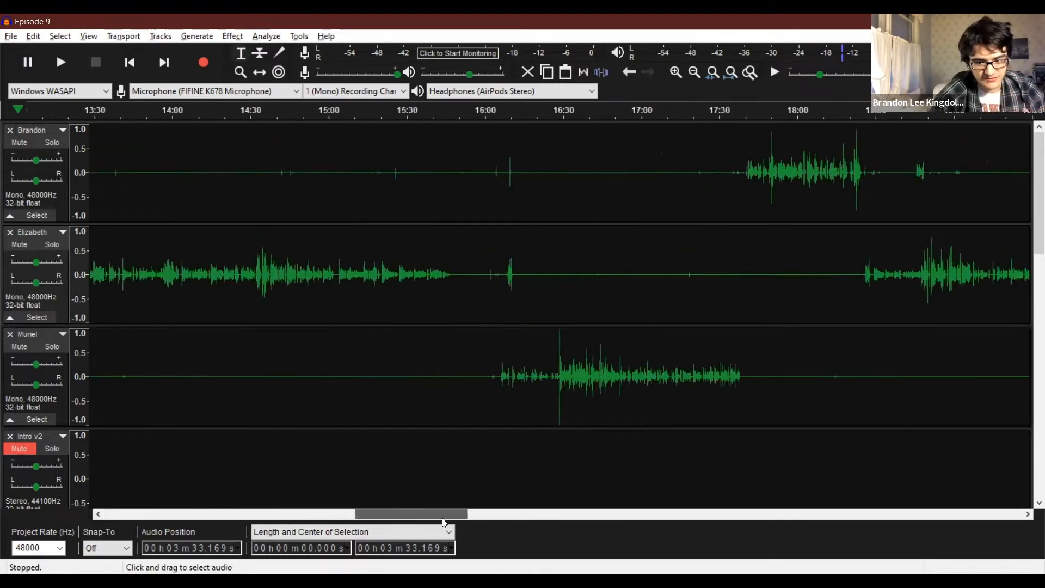
pyautogui.click(308, 339)
pyautogui.press('space')
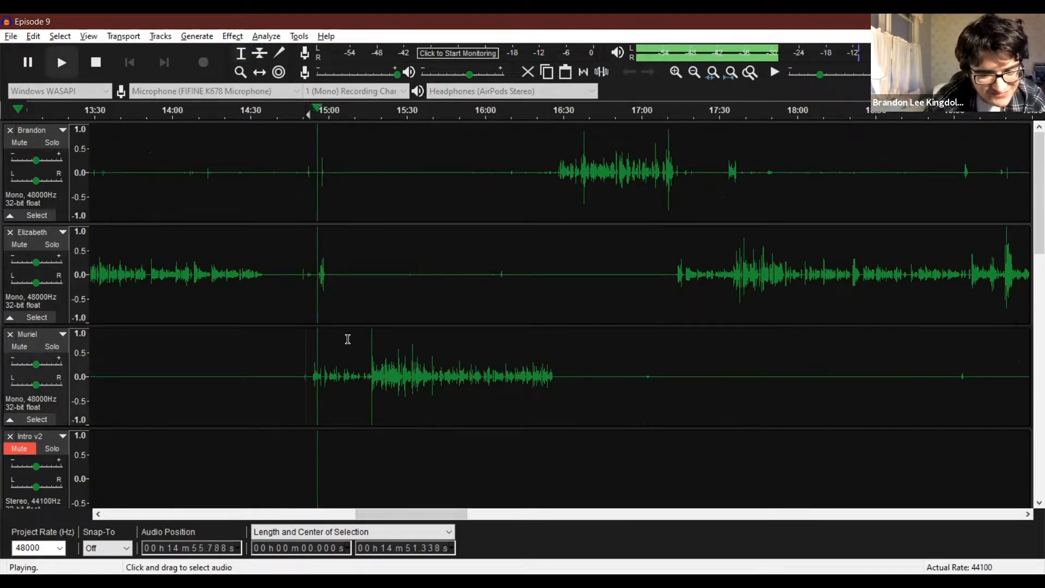
pyautogui.click(370, 371)
pyautogui.press('space')
pyautogui.click(370, 372)
pyautogui.click(367, 369)
pyautogui.press('space')
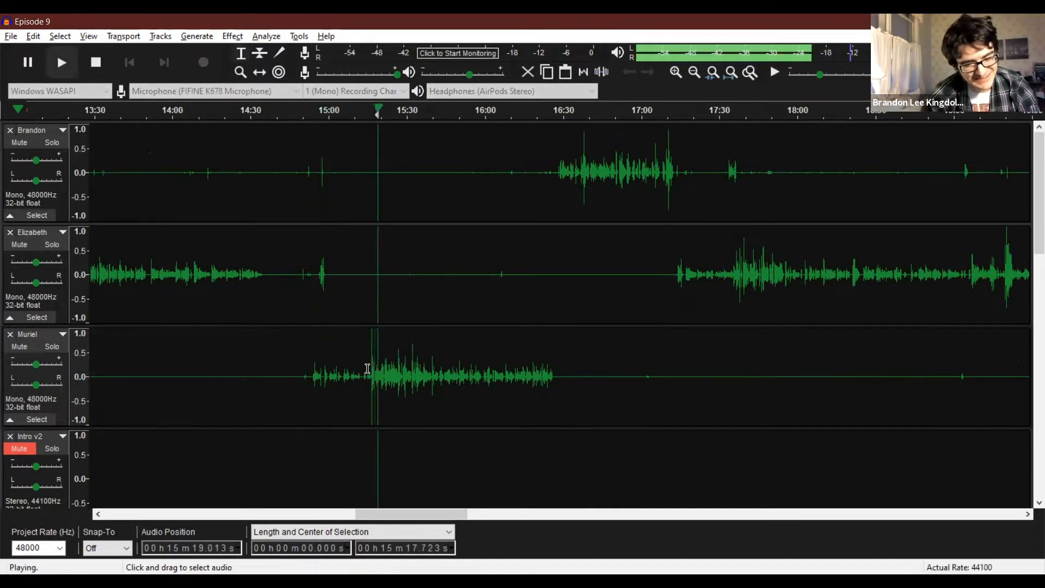
pyautogui.press('space')
# Play the third recording track from about 14:55 and 15:16 with the timeline zoomed in around 15:00.
pyautogui.click(317, 373)
pyautogui.press('space')
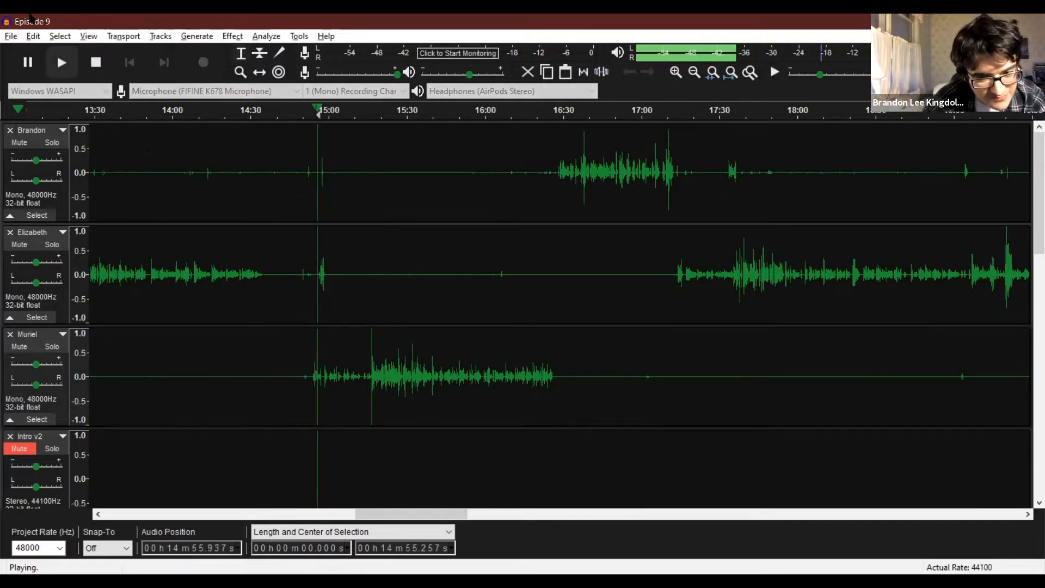
pyautogui.click(240, 72)
pyautogui.click(331, 386)
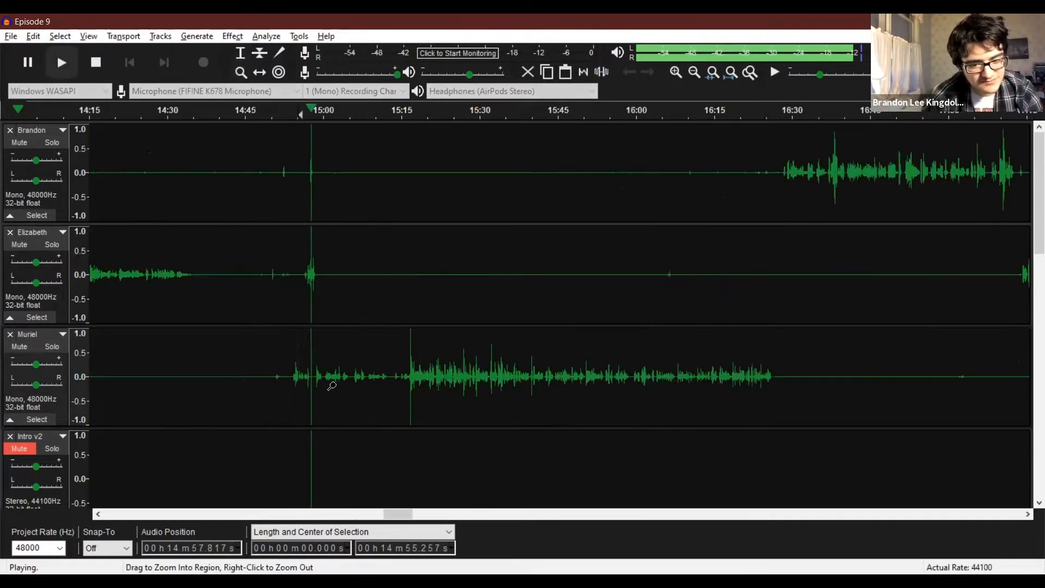
pyautogui.click(331, 387)
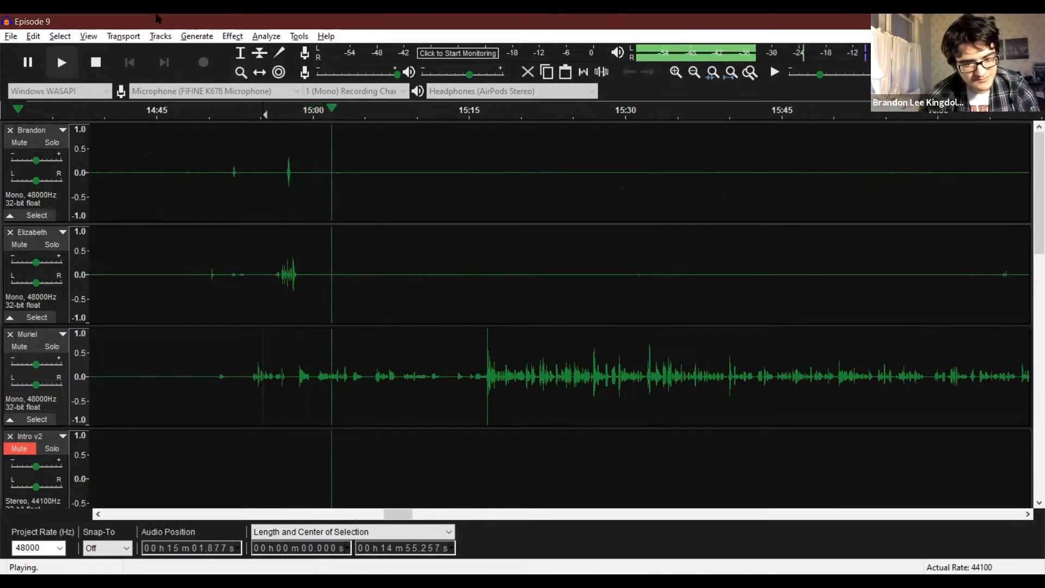
pyautogui.press('space')
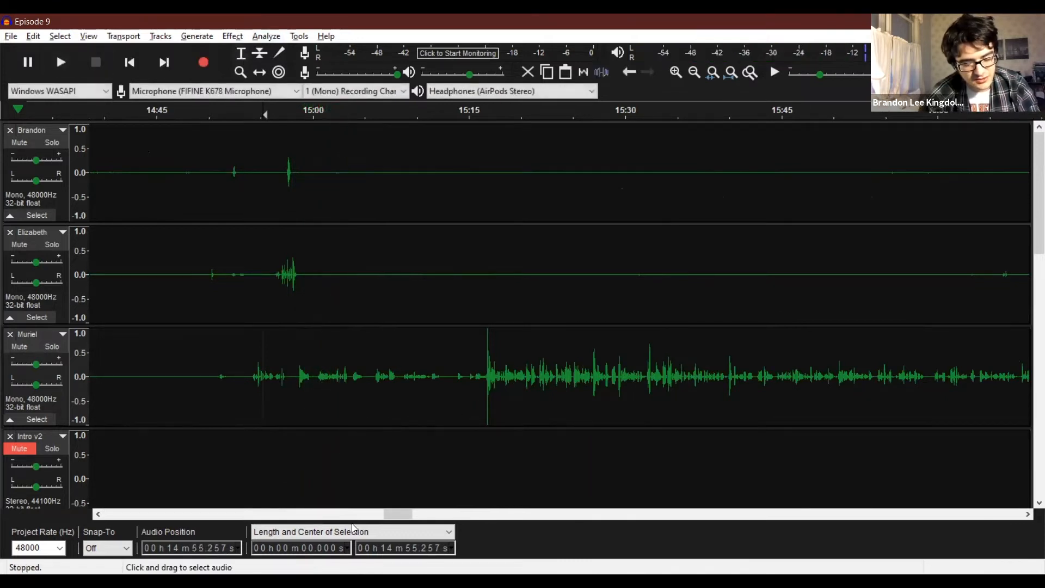
pyautogui.click(477, 386)
pyautogui.press('space')
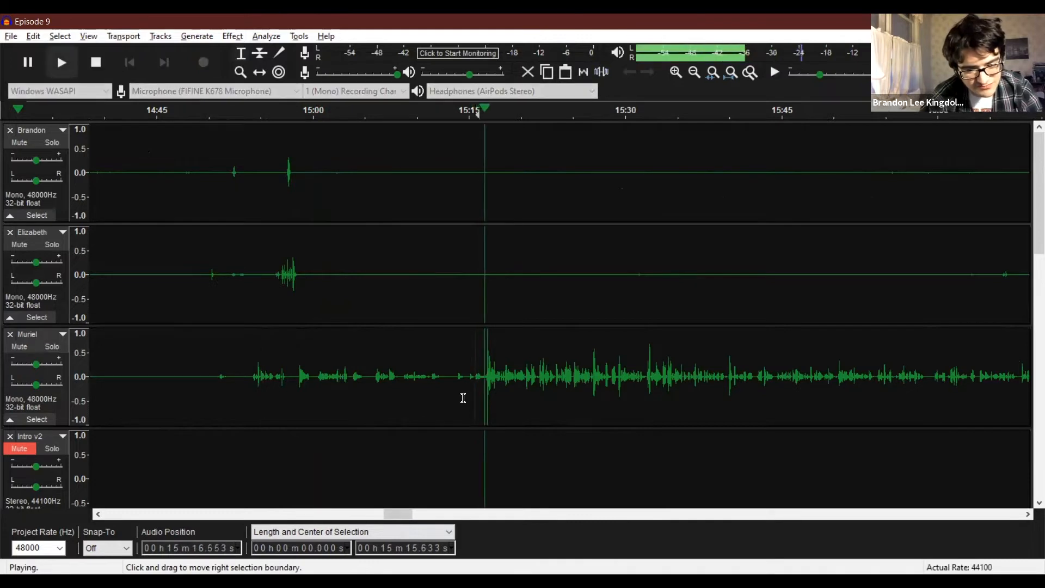
pyautogui.press('space')
# Listen to the first recording track's speech from about 16:29 and from about 17:08.
pyautogui.moveTo(396, 514); pyautogui.dragTo(429, 512)
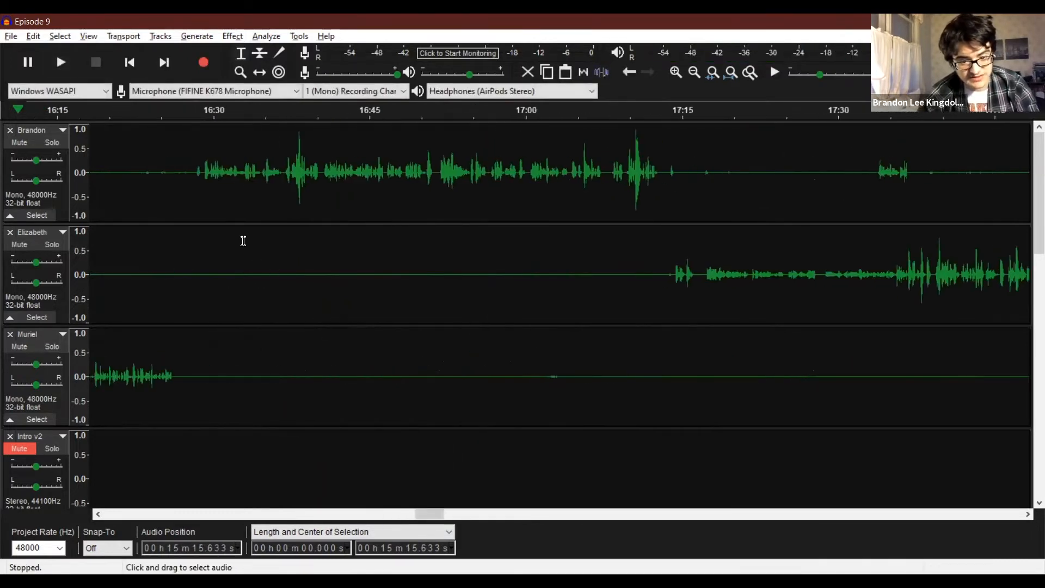
pyautogui.click(198, 204)
pyautogui.press('space')
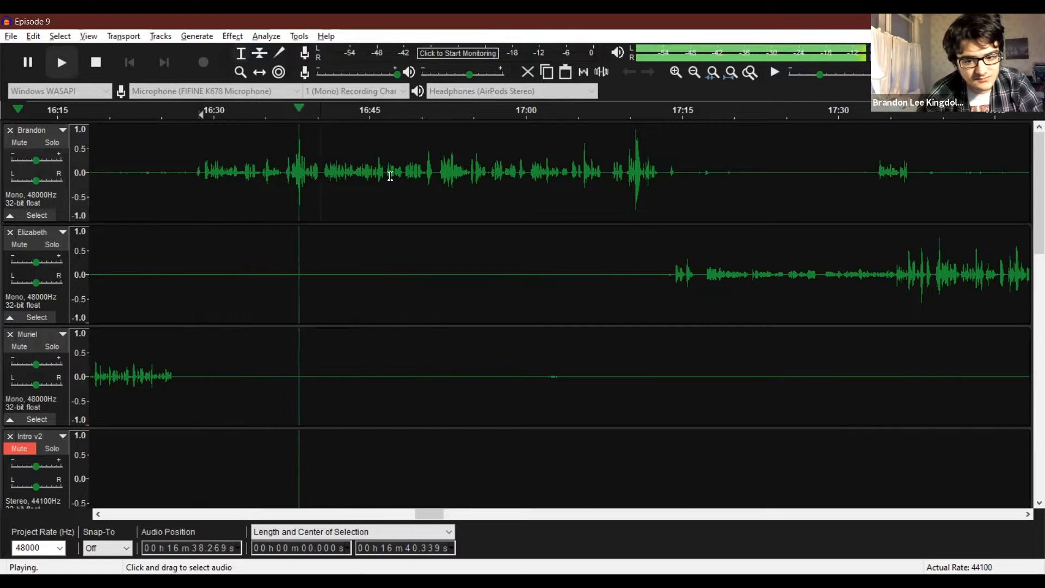
pyautogui.click(614, 175)
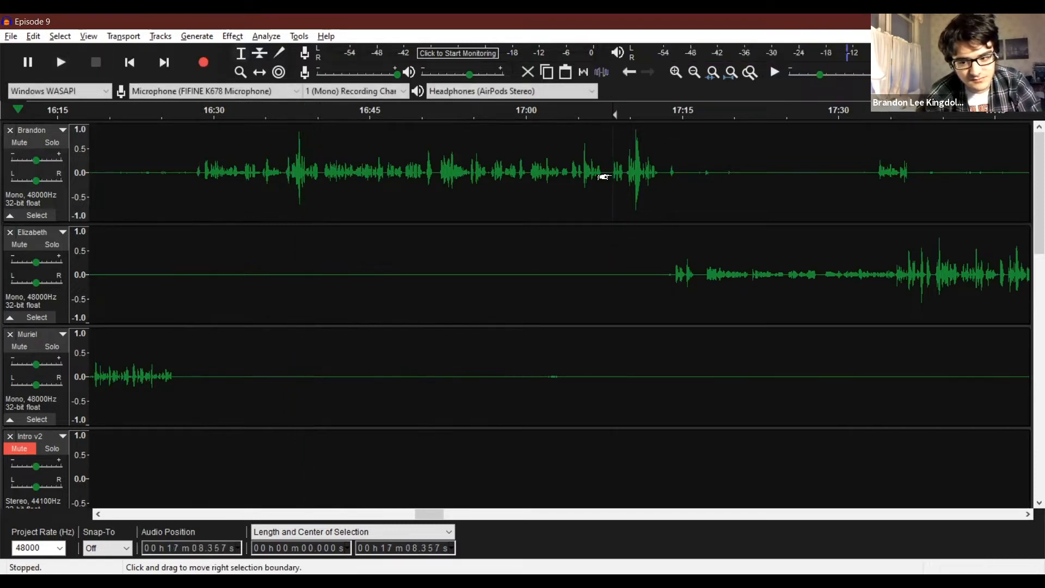
pyautogui.press('space')
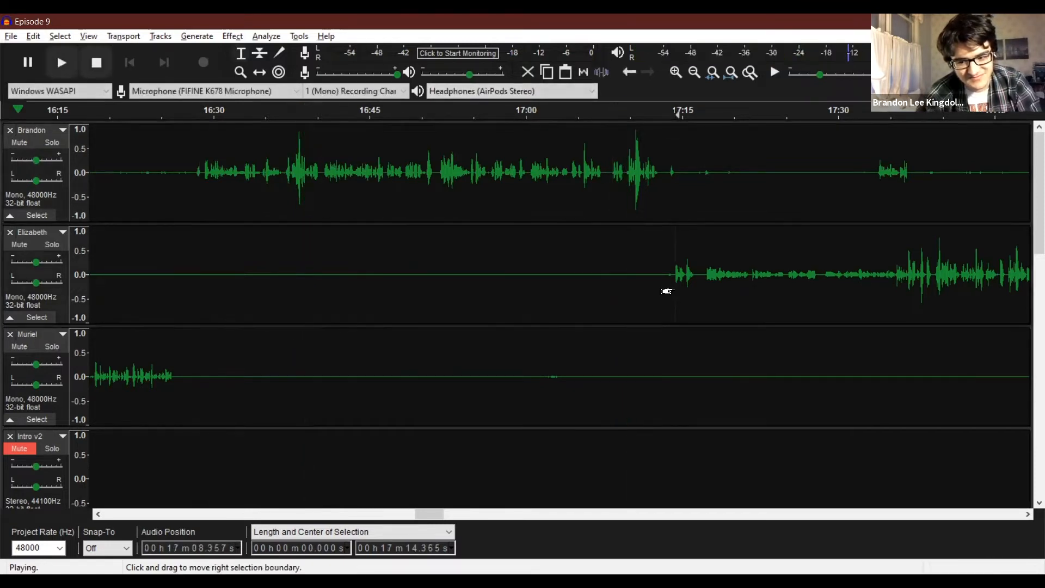
pyautogui.press('space')
# Play the third recording track's speech from about 20:03 and reposition the playback start to about 20:02.
pyautogui.moveTo(425, 515); pyautogui.dragTo(485, 514)
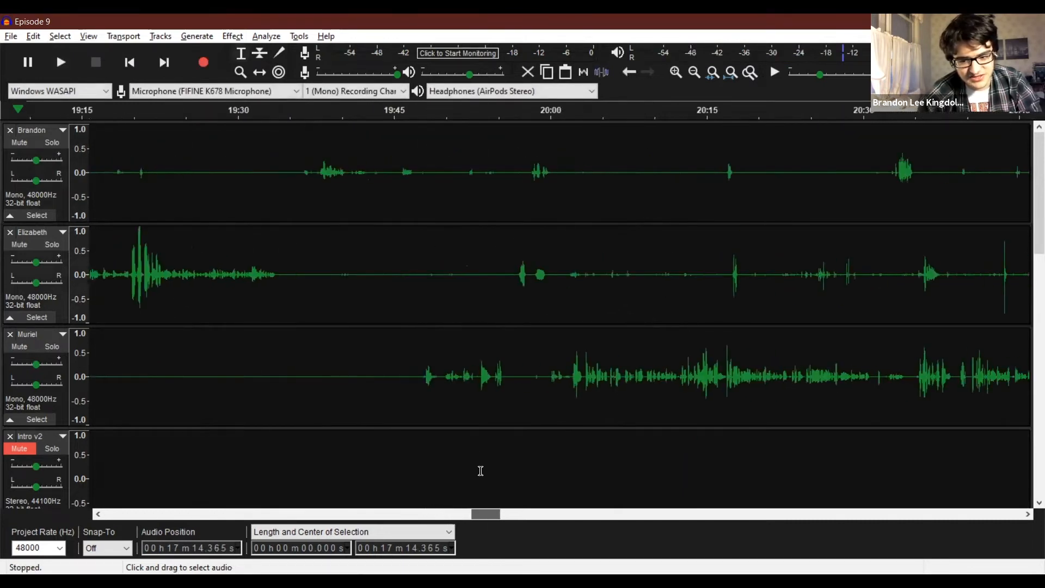
pyautogui.click(583, 365)
pyautogui.press('space')
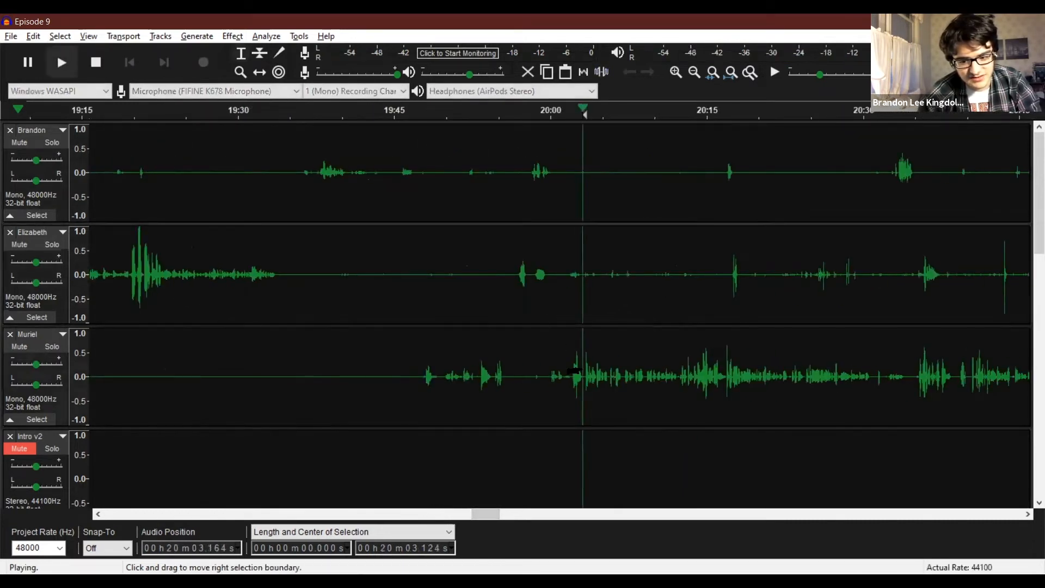
pyautogui.moveTo(489, 514); pyautogui.dragTo(494, 514)
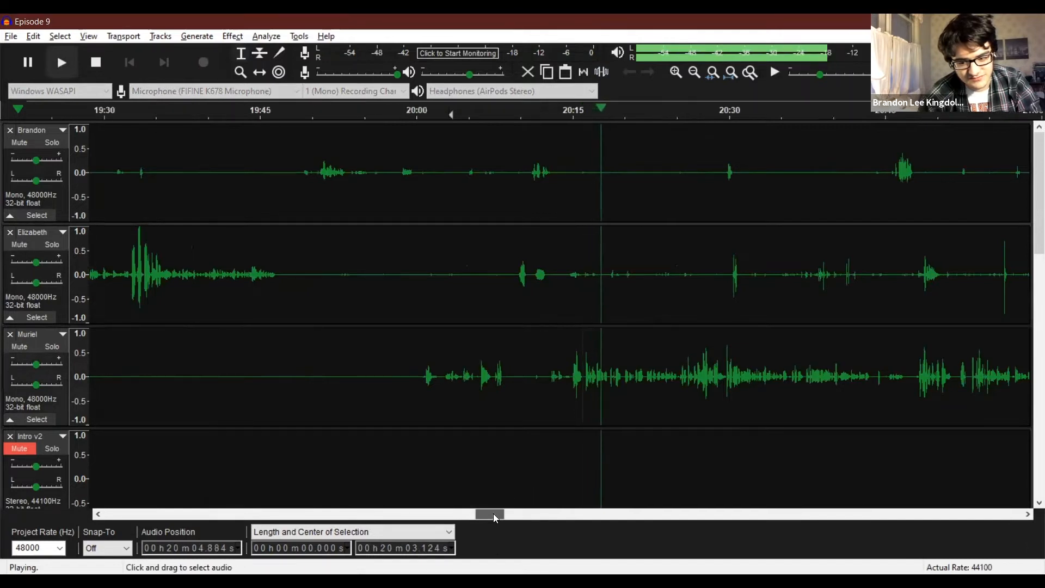
pyautogui.click(432, 358)
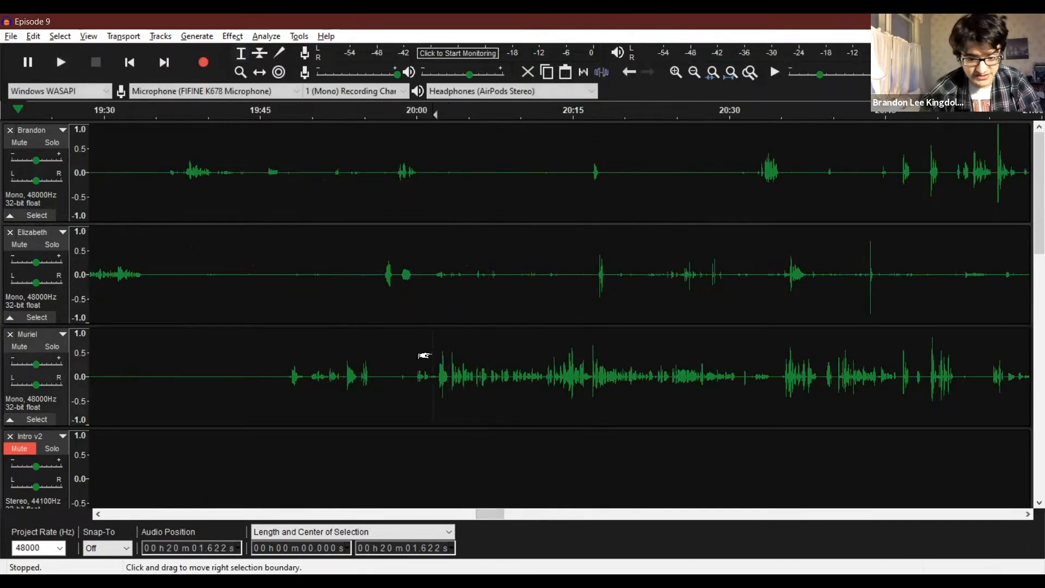
# Play the third recording track's speech from about 20:01.6.
pyautogui.scroll(-1, 422, 358)
pyautogui.press('space')
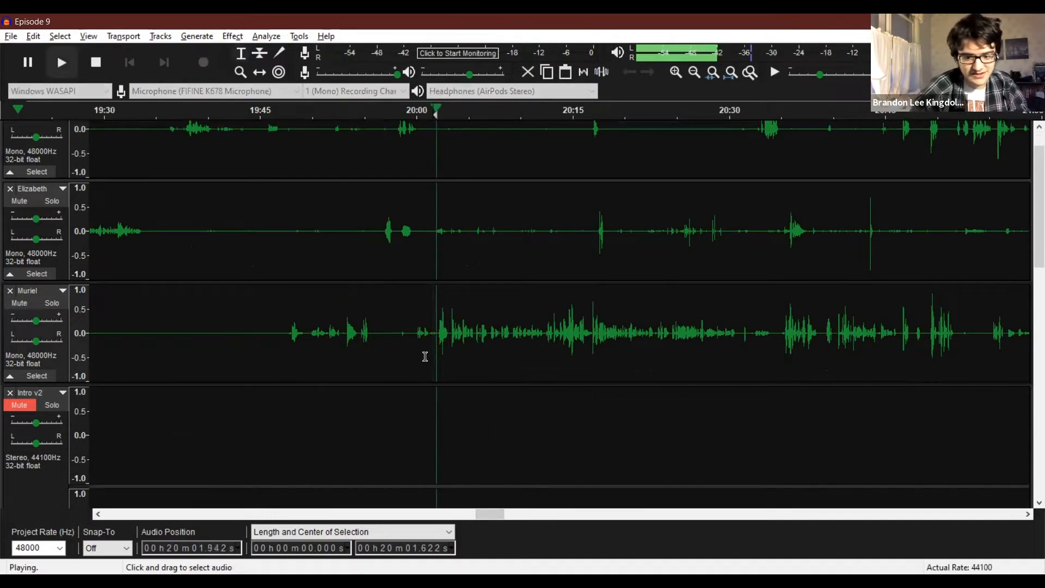
pyautogui.press('space')
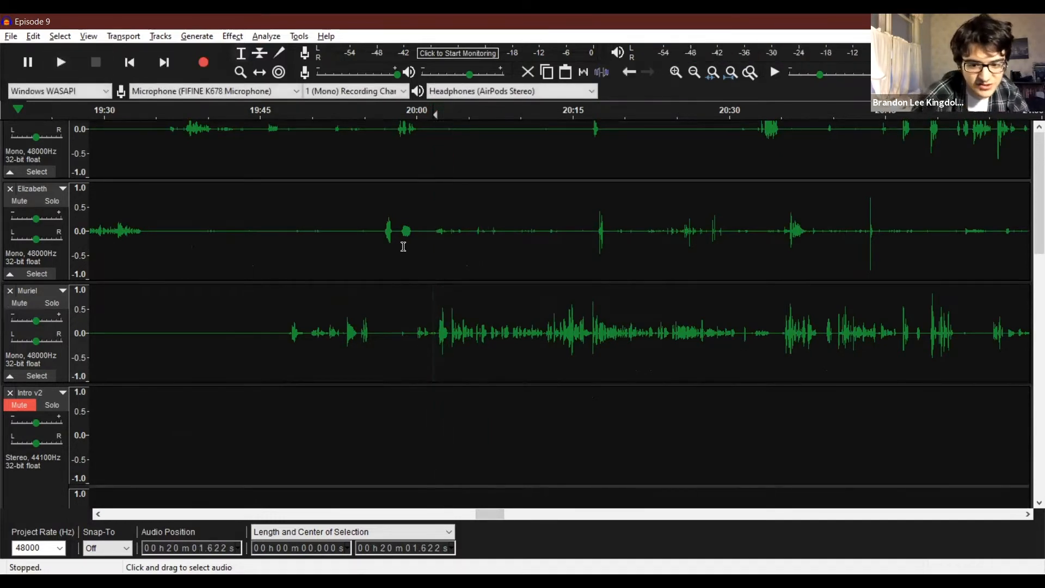
# Silence the second recording track from about 19:55 to 20:17 and the first track from about 20:02 to 20:16.
pyautogui.scroll(1, 404, 247)
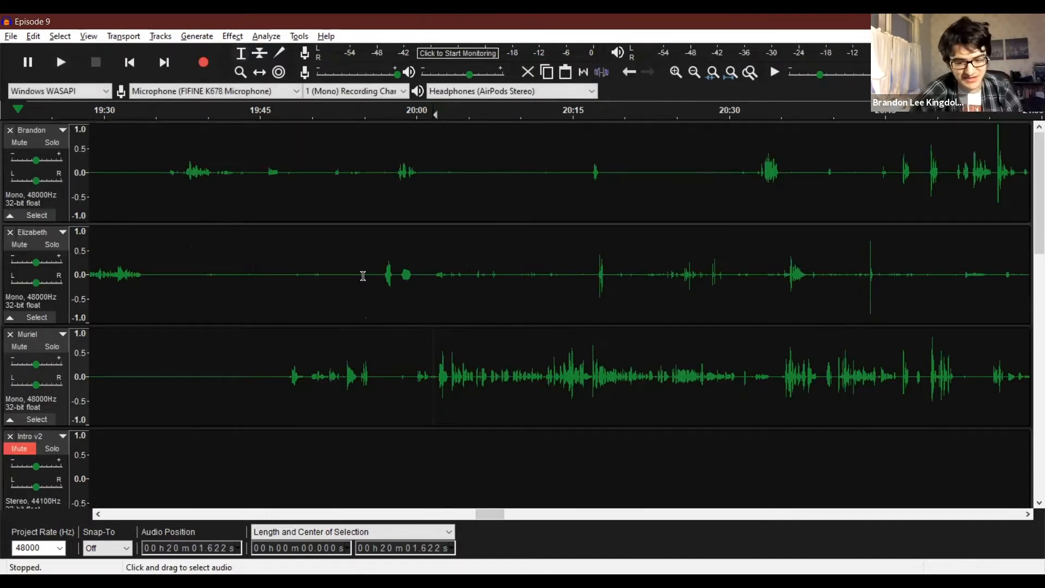
pyautogui.moveTo(363, 276); pyautogui.dragTo(514, 280)
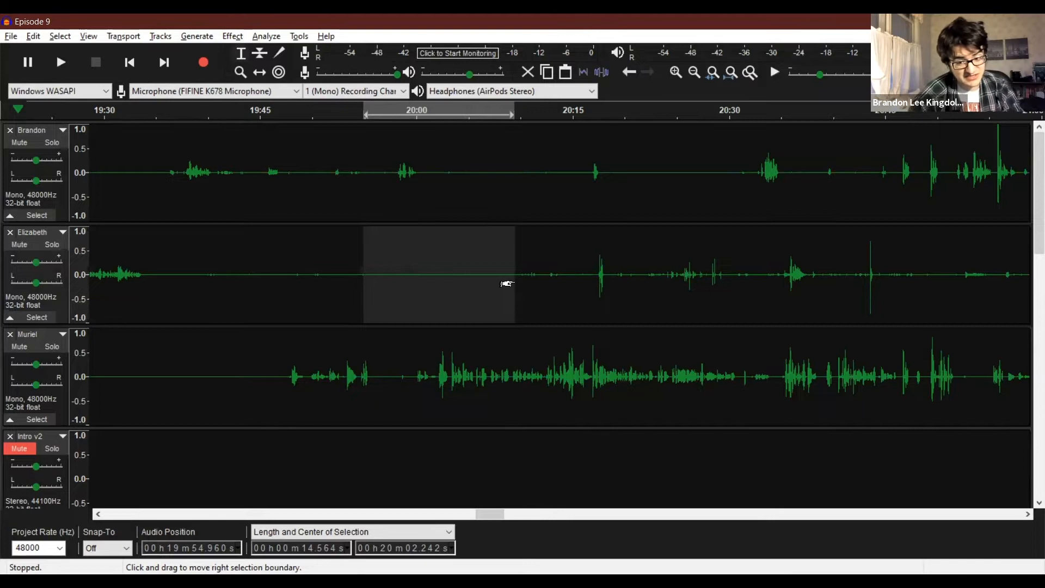
pyautogui.moveTo(438, 275); pyautogui.dragTo(590, 280)
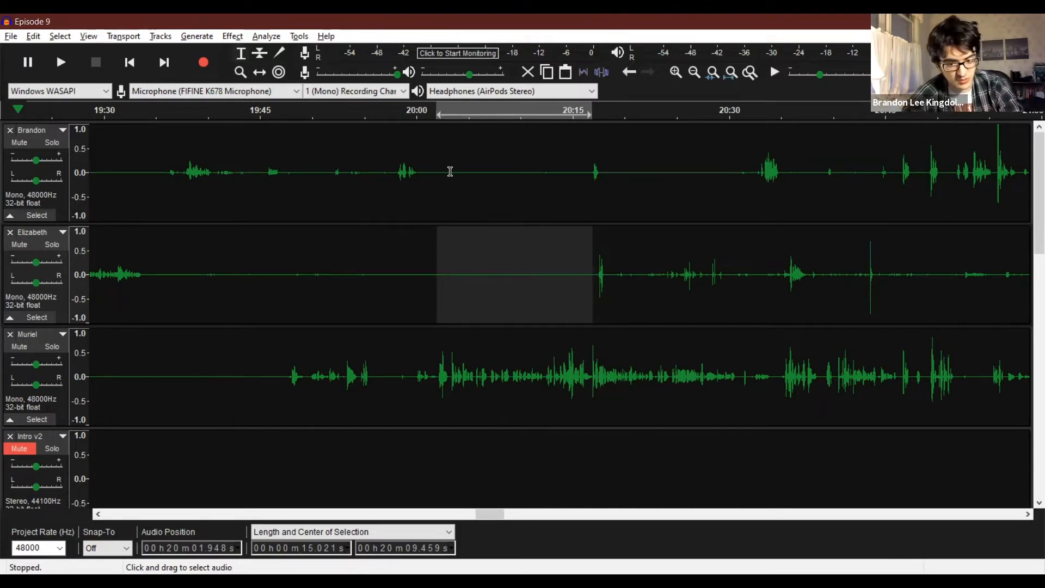
pyautogui.moveTo(439, 169); pyautogui.dragTo(580, 188)
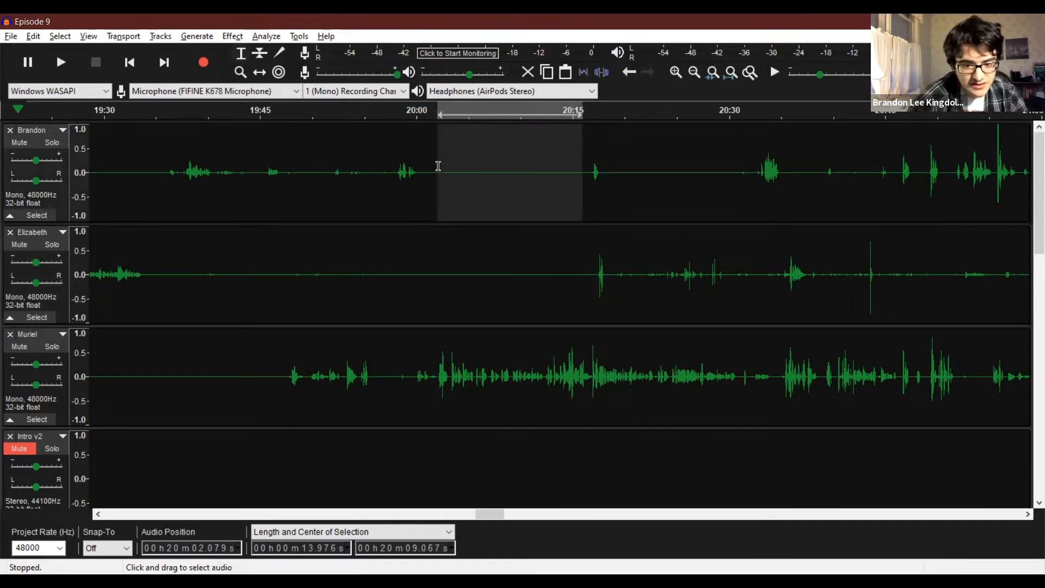
# Select the second recording track from about 20:00 to 20:16 and place the cursor in the third track at about 20:00.
pyautogui.scroll(-2, 423, 267)
pyautogui.click(416, 322)
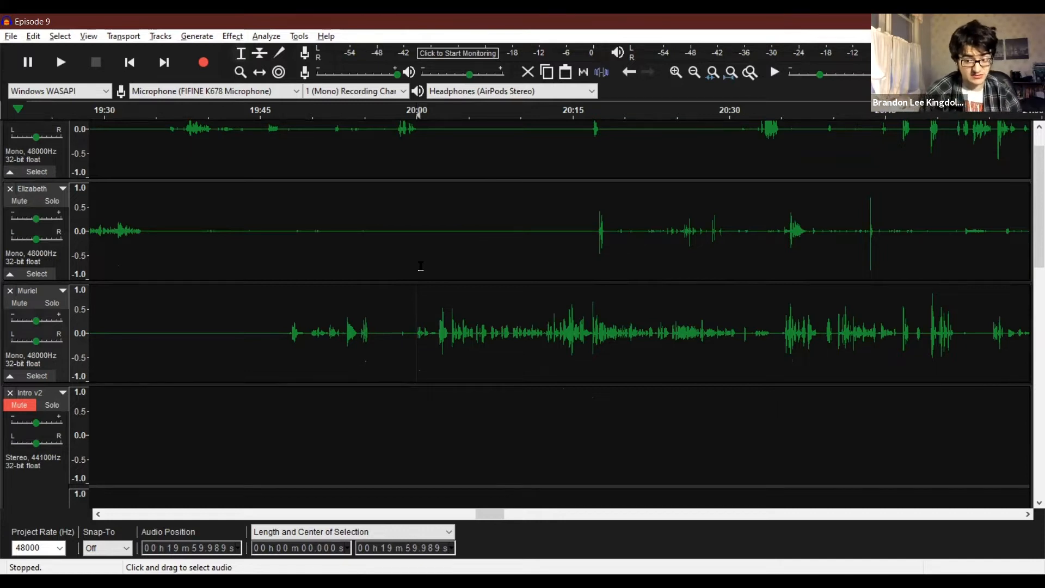
pyautogui.moveTo(628, 249); pyautogui.dragTo(588, 237)
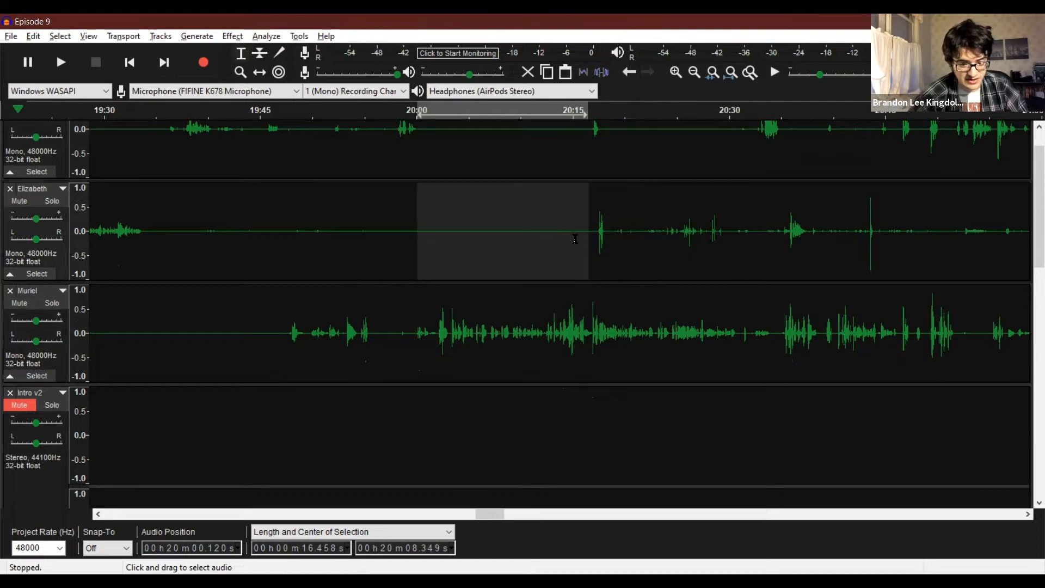
pyautogui.click(446, 247)
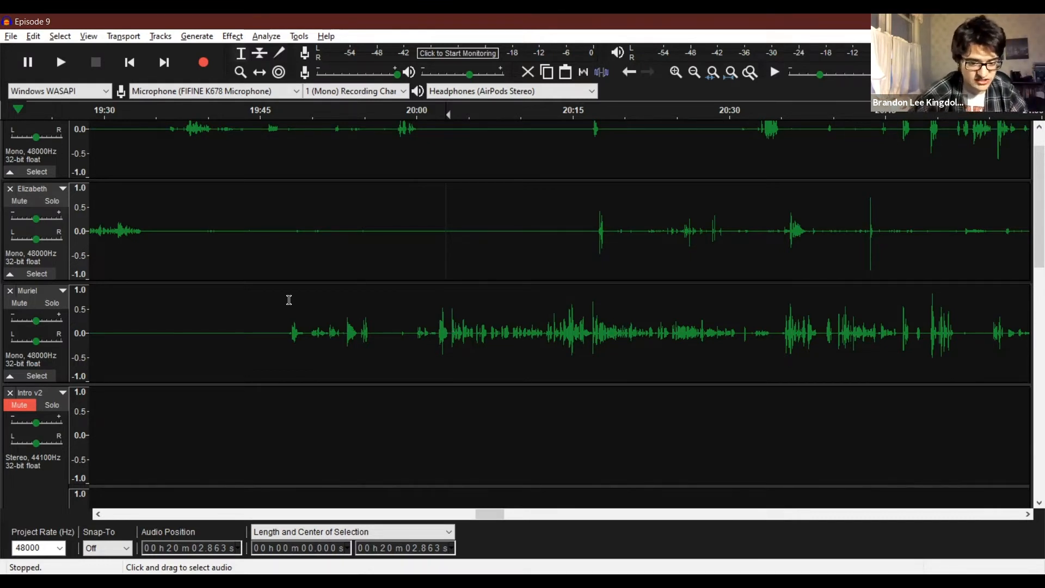
pyautogui.click(421, 341)
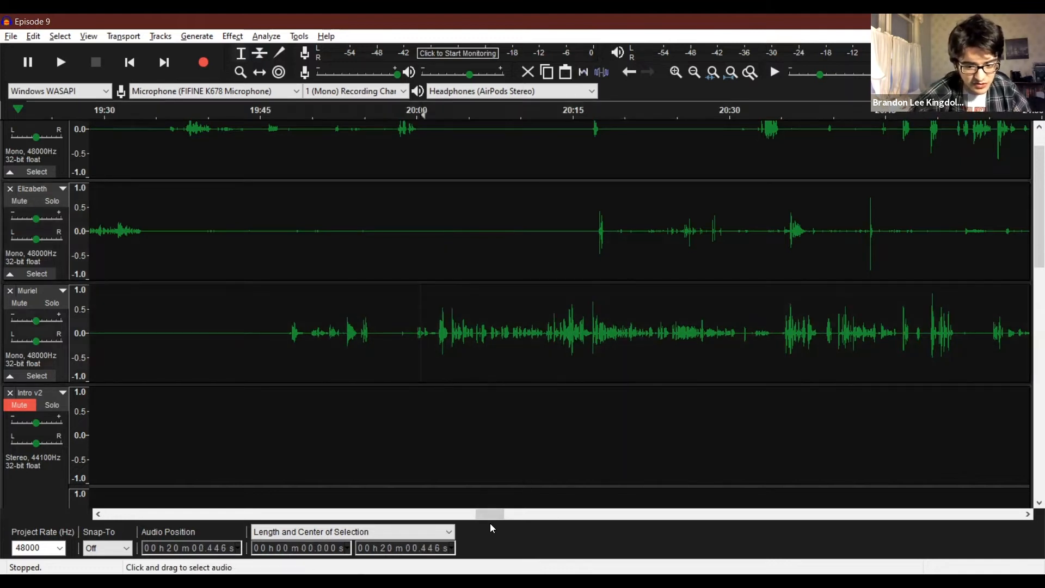
# Move the Next Confes clip from the start of its track to about 0:52.
pyautogui.moveTo(487, 512); pyautogui.dragTo(85, 510)
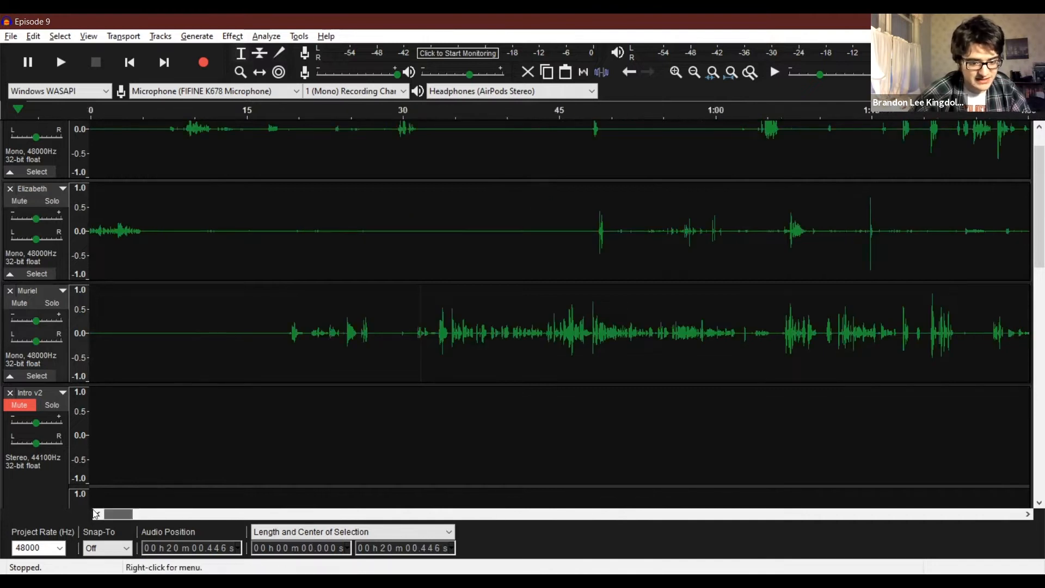
pyautogui.scroll(-3, 213, 335)
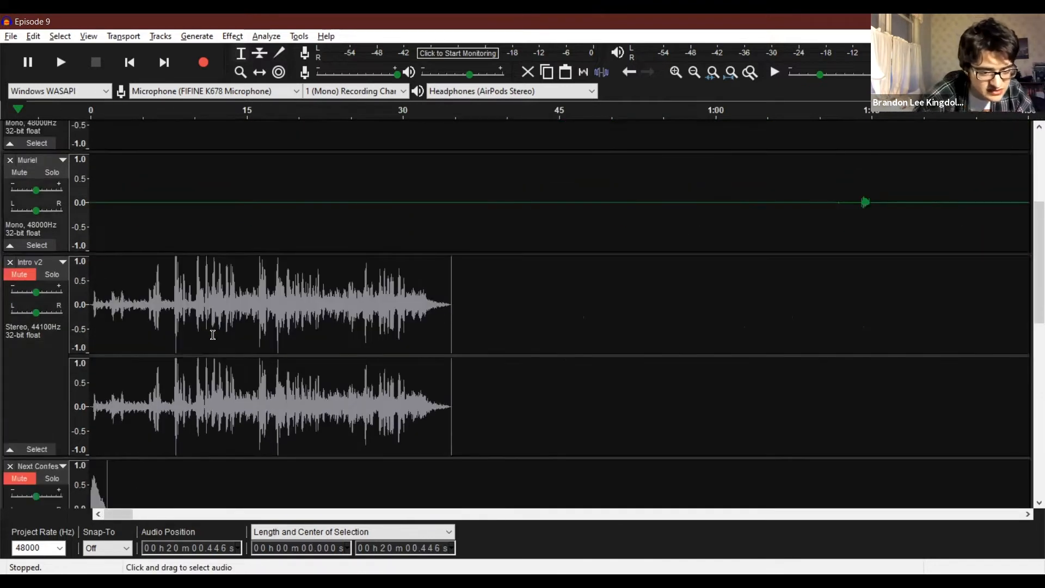
pyautogui.scroll(-2, 213, 335)
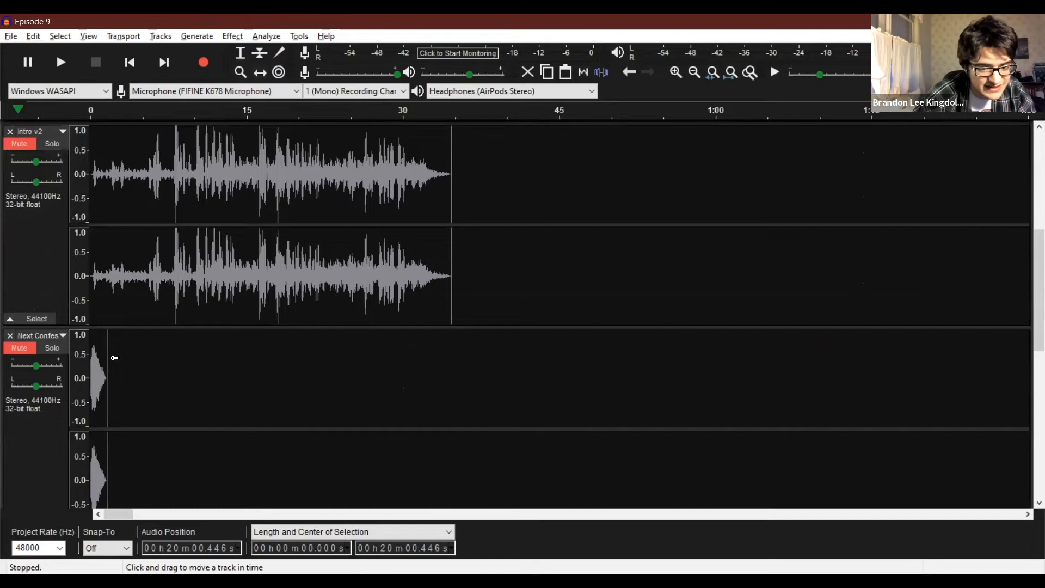
pyautogui.moveTo(97, 358); pyautogui.dragTo(638, 357)
# Move the Next Confes clip further along the timeline to about 12:45.
pyautogui.scroll(-1, 653, 327)
pyautogui.press('F4')
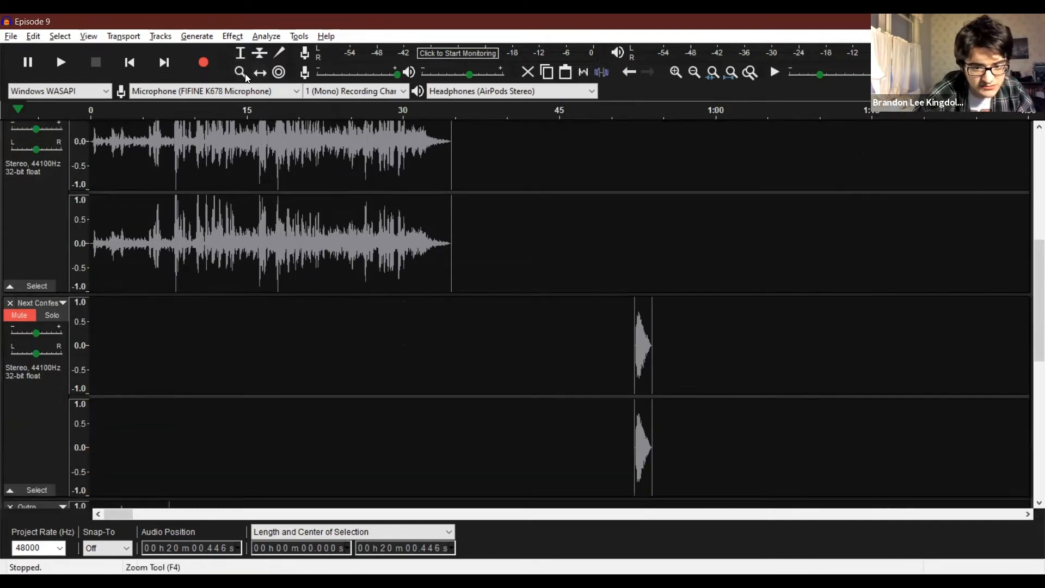
pyautogui.moveTo(679, 299); pyautogui.dragTo(684, 299)
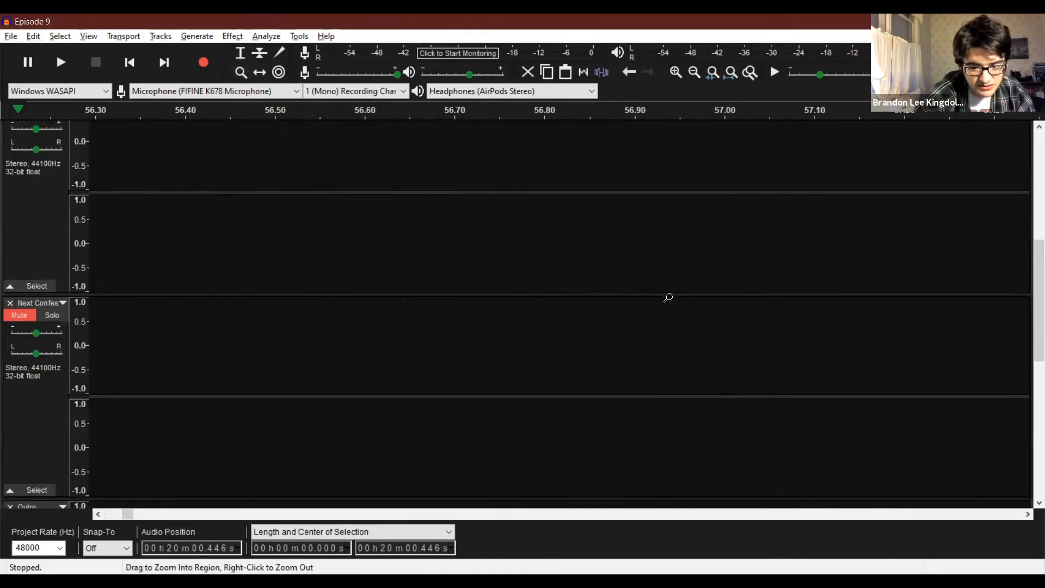
pyautogui.click(585, 292)
pyautogui.click(584, 291)
pyautogui.click(584, 290)
pyautogui.click(582, 287)
pyautogui.rightClick(583, 287)
pyautogui.rightClick(583, 287)
pyautogui.rightClick(582, 287)
pyautogui.rightClick(582, 287)
pyautogui.rightClick(583, 287)
pyautogui.rightClick(583, 287)
pyautogui.rightClick(583, 287)
pyautogui.rightClick(583, 286)
pyautogui.rightClick(583, 287)
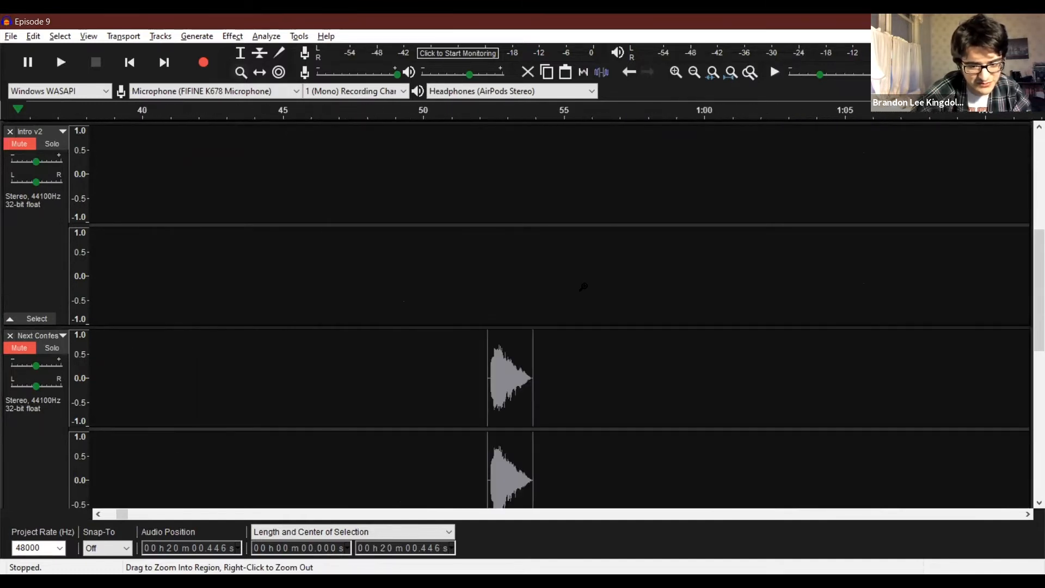
pyautogui.rightClick(582, 287)
pyautogui.rightClick(583, 287)
pyautogui.rightClick(583, 287)
pyautogui.rightClick(583, 287)
pyautogui.rightClick(583, 287)
pyautogui.scroll(-1, 158, 206)
pyautogui.scroll(1, 158, 205)
pyautogui.click(260, 72)
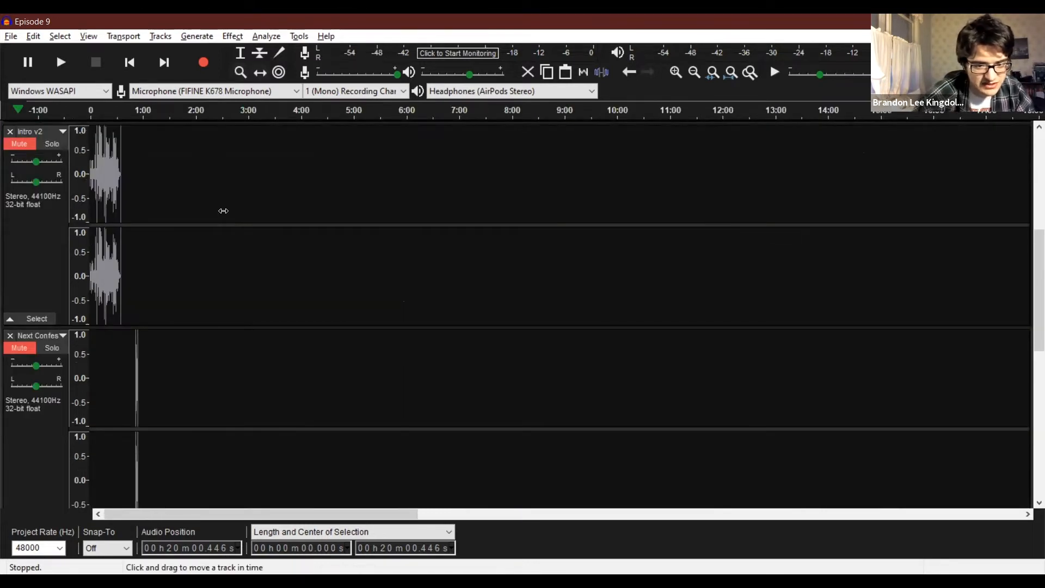
pyautogui.scroll(-1, 141, 358)
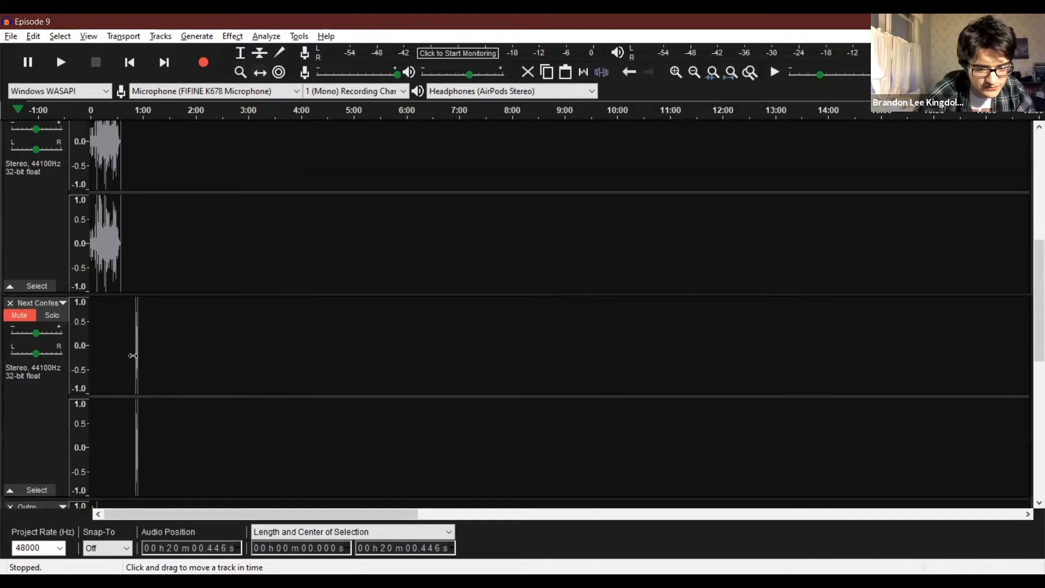
pyautogui.moveTo(164, 351); pyautogui.dragTo(165, 346)
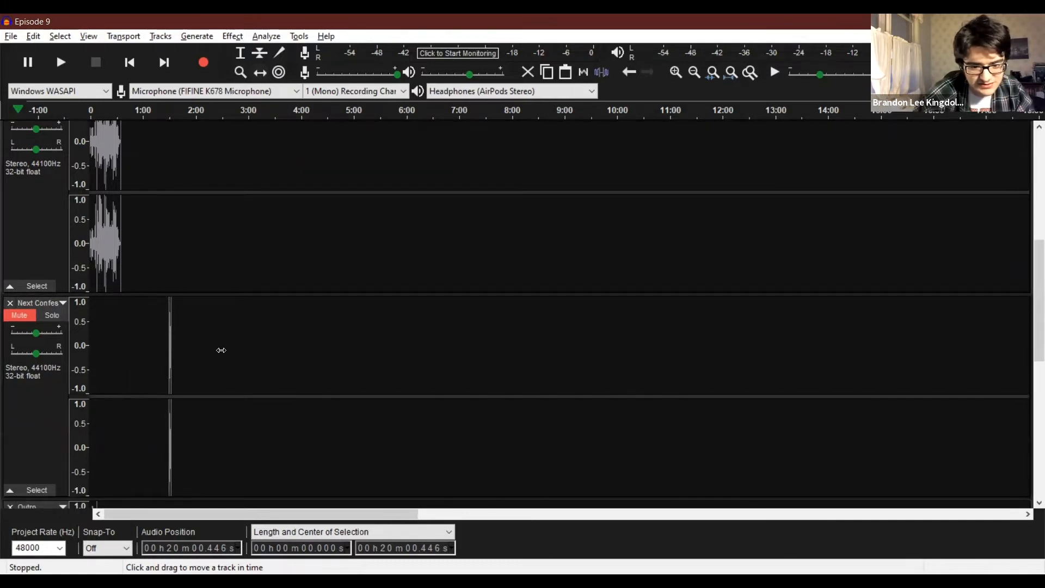
pyautogui.moveTo(170, 346); pyautogui.dragTo(763, 335)
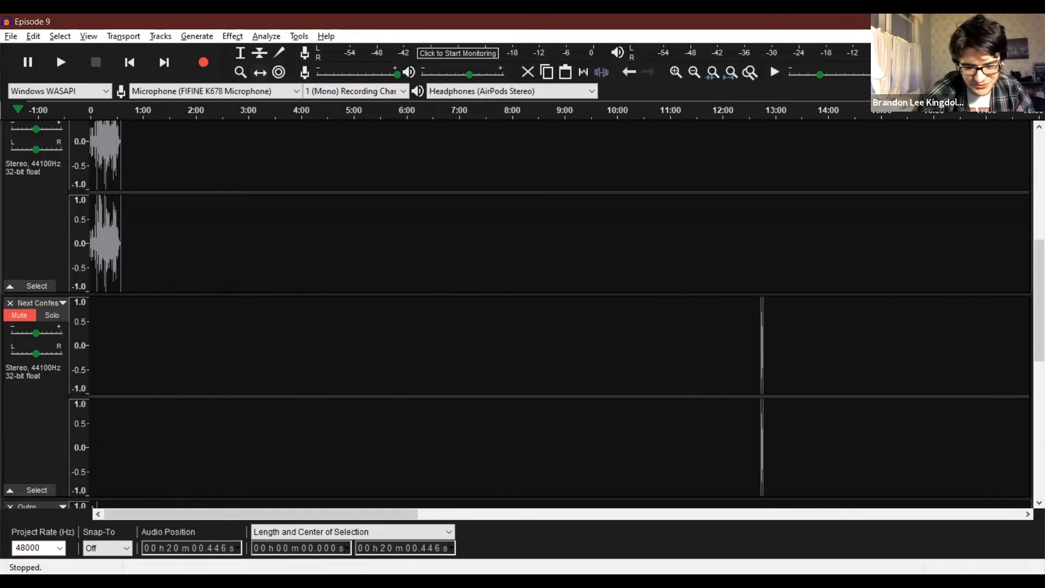
# Shift the Next Confes clip to about 20:00, level with the start of the third recording track's long speech.
pyautogui.moveTo(330, 507); pyautogui.dragTo(464, 515)
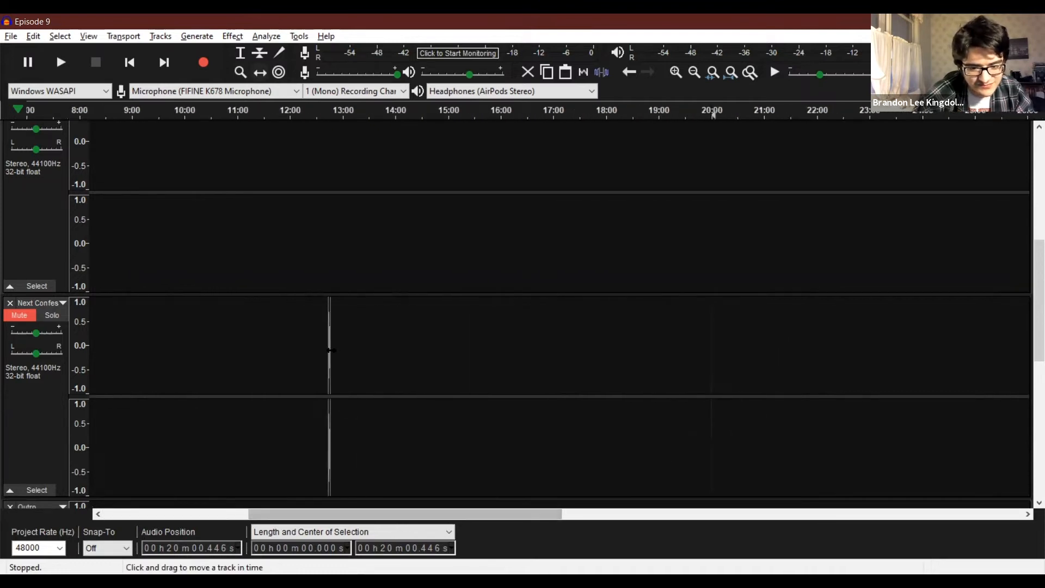
pyautogui.moveTo(331, 349); pyautogui.dragTo(758, 303)
pyautogui.scroll(4, 801, 289)
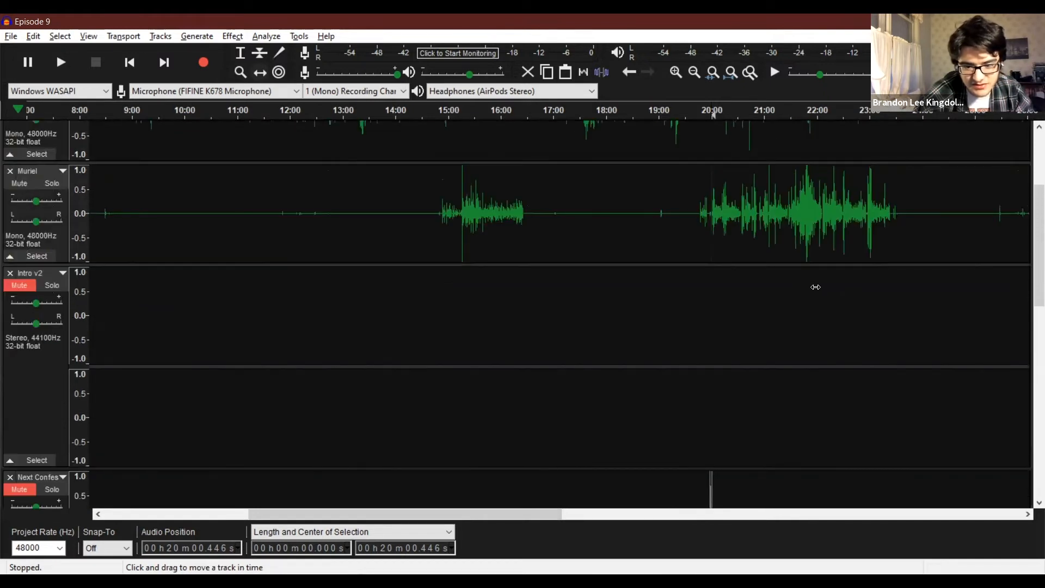
# Listen to the recordings from about 19:40 and 19:58, and set the playback start to about 20:02 in the third track.
pyautogui.click(240, 72)
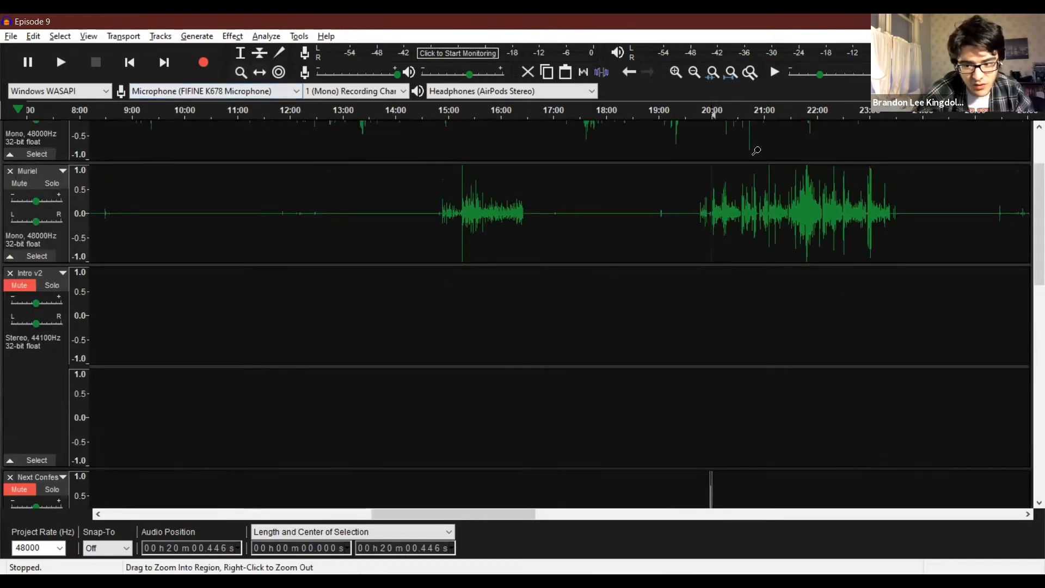
pyautogui.click(760, 150)
pyautogui.click(556, 252)
pyautogui.click(661, 273)
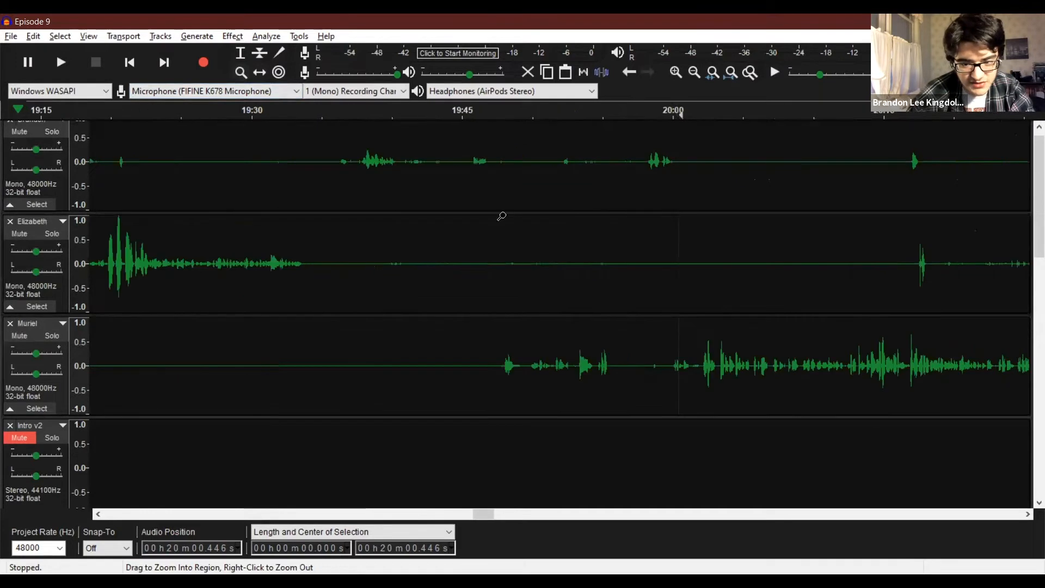
pyautogui.click(241, 58)
pyautogui.click(401, 249)
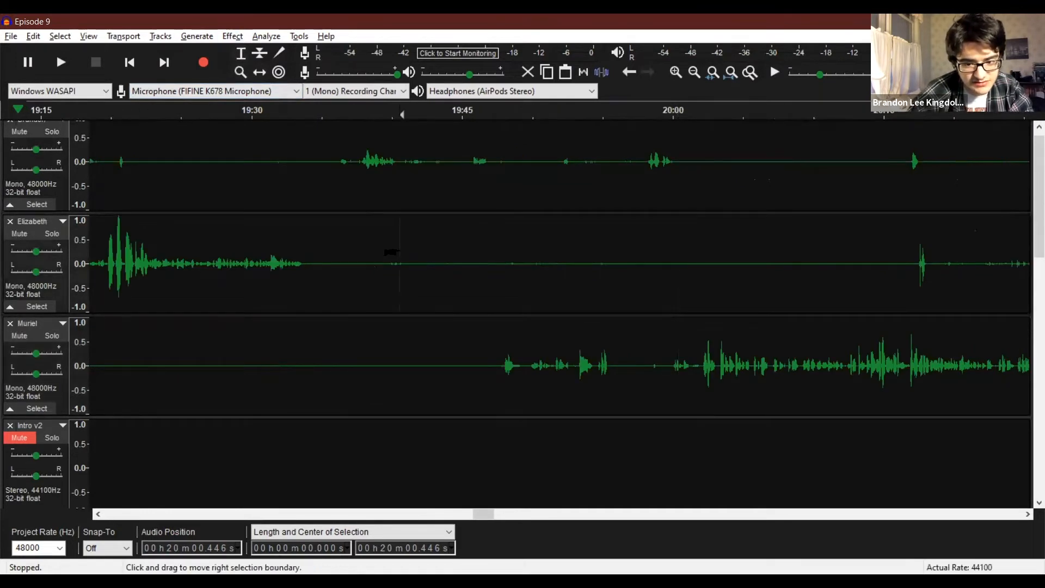
pyautogui.press('space')
pyautogui.press('space')
pyautogui.click(653, 283)
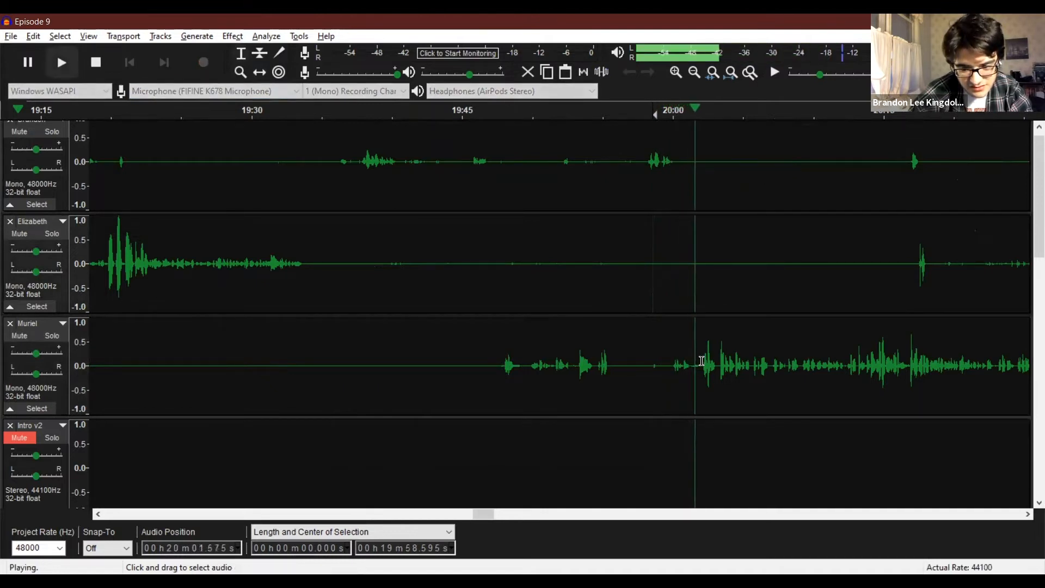
pyautogui.press('space')
pyautogui.click(702, 361)
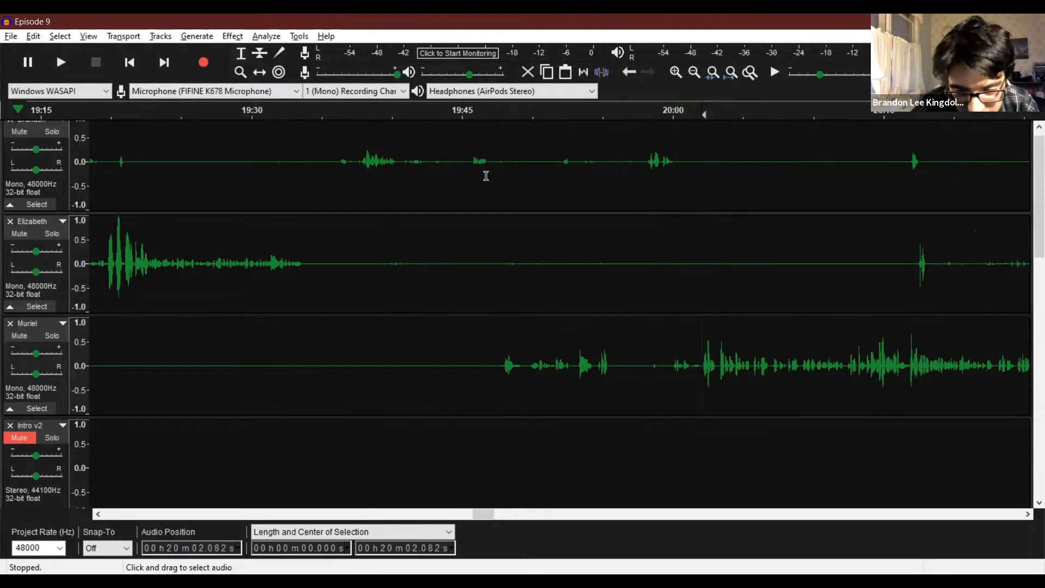
# Delete the section from about 19:57 to 20:02 across all three recording tracks.
pyautogui.click(240, 73)
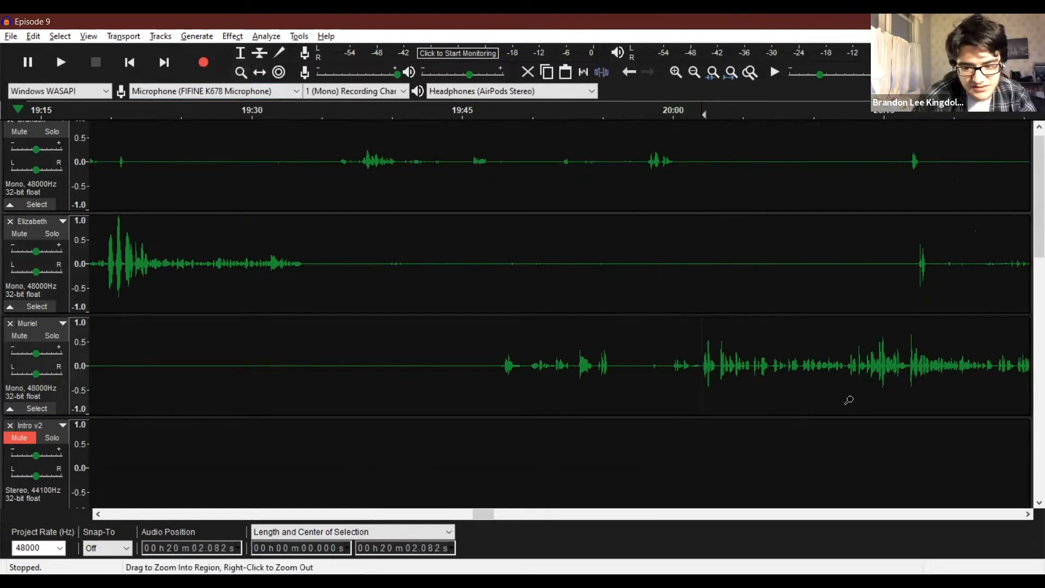
pyautogui.doubleClick(723, 367)
pyautogui.click(241, 53)
pyautogui.moveTo(640, 359); pyautogui.dragTo(406, 127)
pyautogui.moveTo(322, 184); pyautogui.dragTo(357, 271)
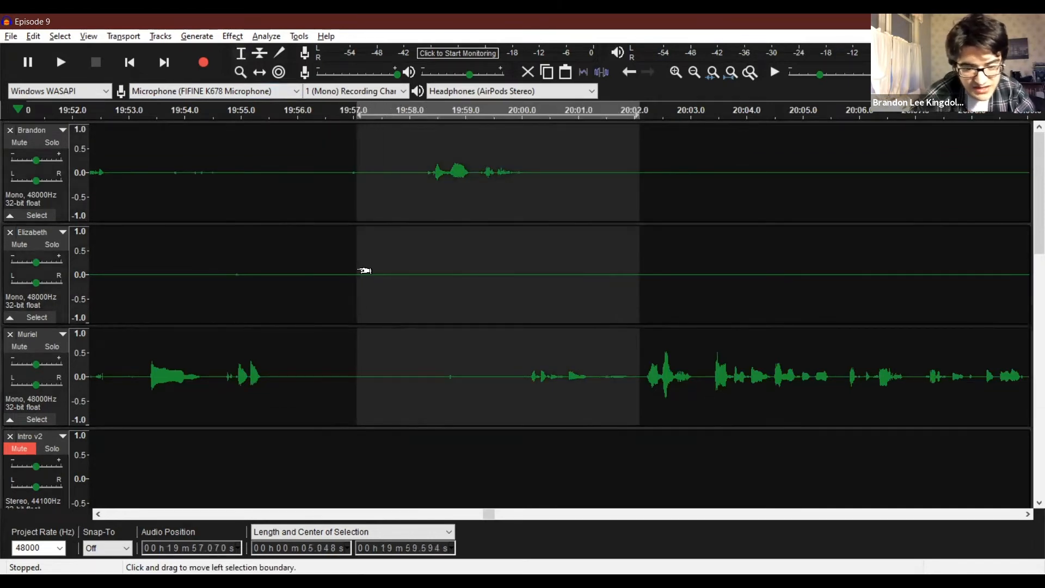
pyautogui.press('Delete')
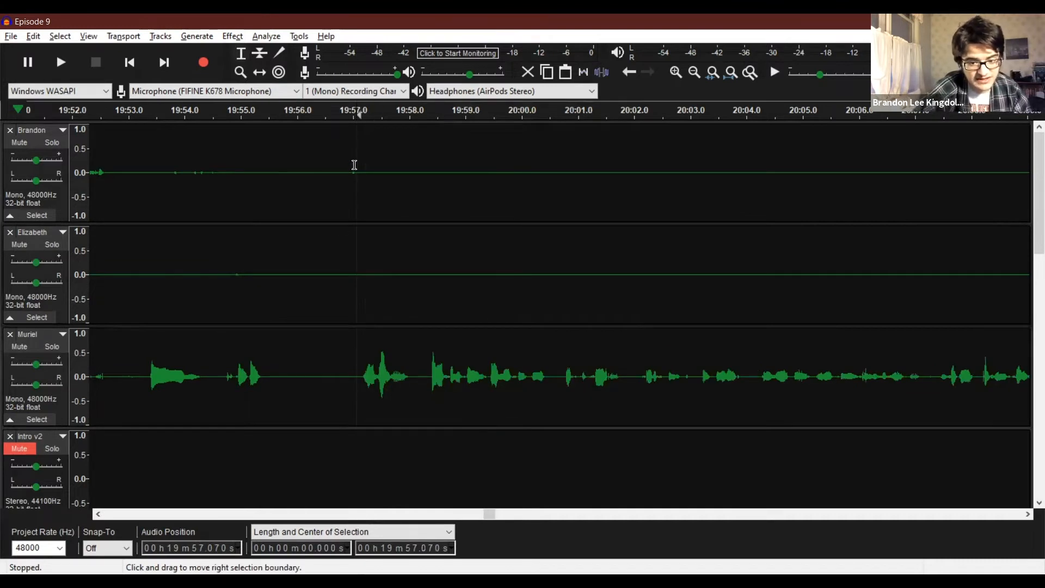
# Split all three recording tracks at about 19:57.
pyautogui.click(11, 36)
pyautogui.moveTo(41, 39)
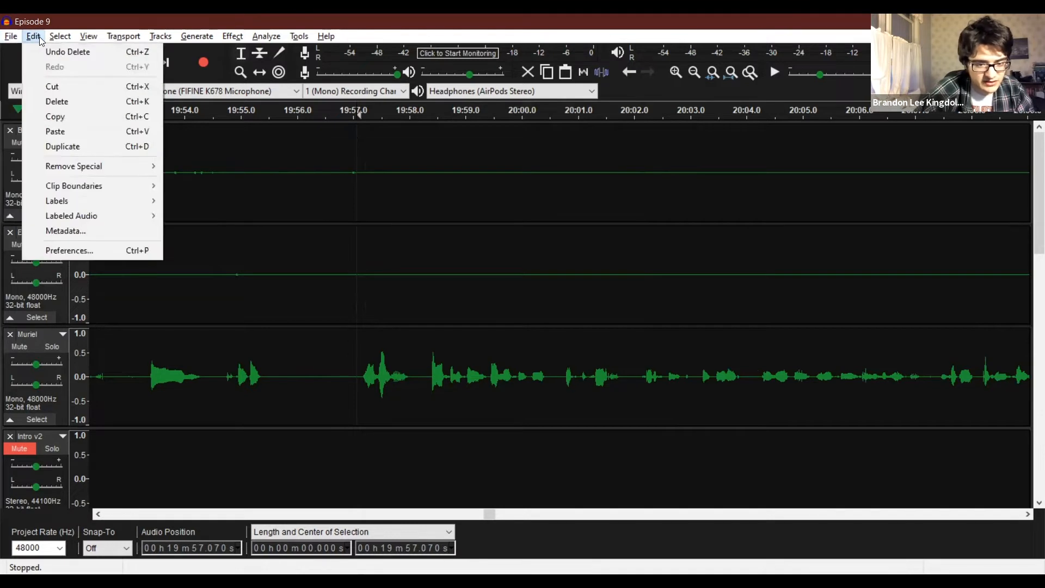
pyautogui.moveTo(68, 186)
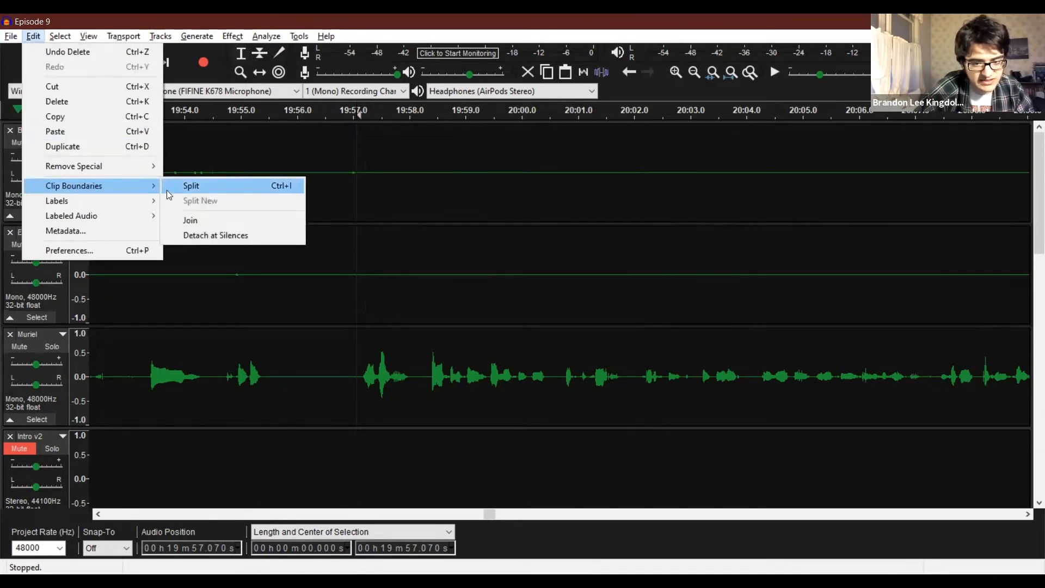
pyautogui.click(196, 186)
pyautogui.click(260, 73)
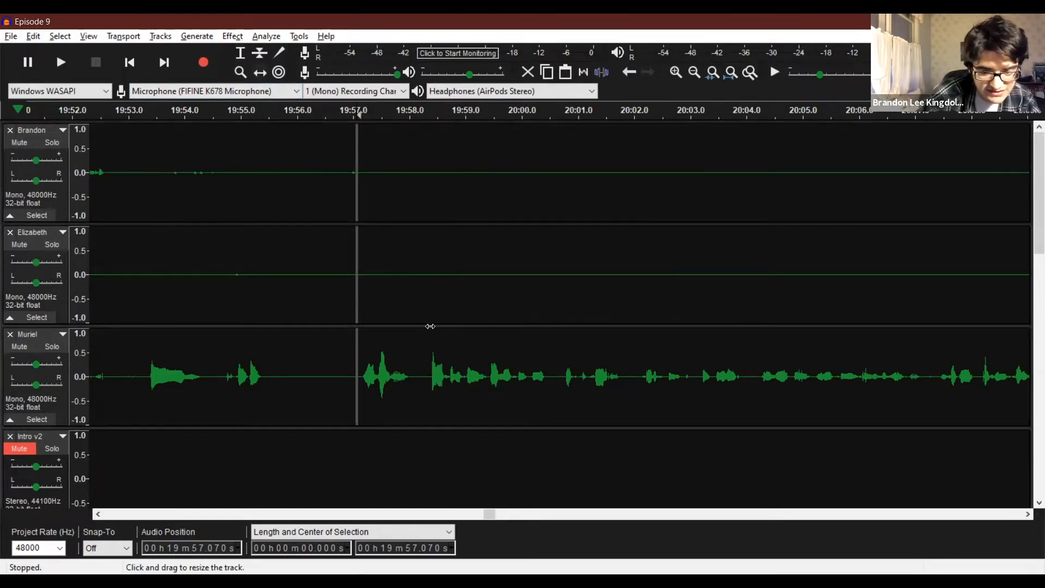
# Select about 20:00 to 20:03 across the three recording tracks and shift their clips after the split about 0.6 seconds later.
pyautogui.click(240, 53)
pyautogui.moveTo(488, 154); pyautogui.dragTo(670, 391)
pyautogui.click(260, 72)
pyautogui.moveTo(517, 261); pyautogui.dragTo(549, 262)
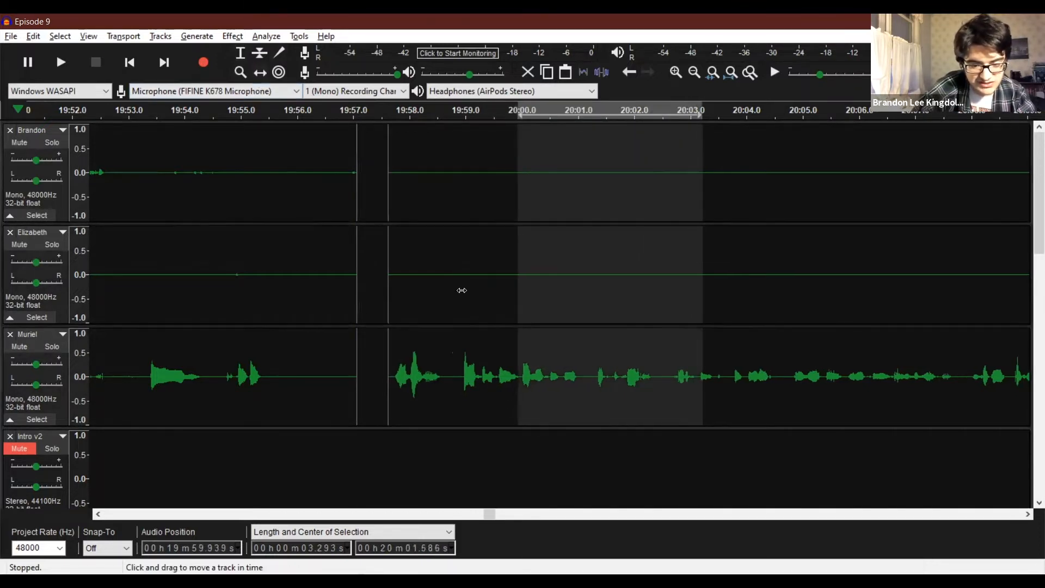
pyautogui.scroll(-10, 357, 368)
pyautogui.scroll(3, 357, 368)
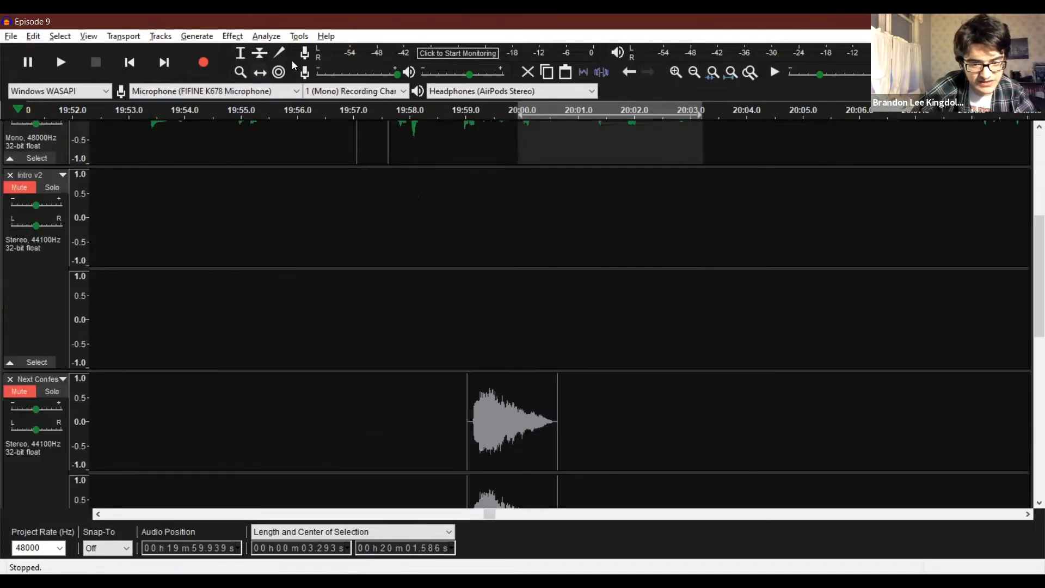
# Move the transition sound clip to start at about 19:57 and shift the recordings' clips after the split about 1 second later.
pyautogui.moveTo(496, 388); pyautogui.dragTo(412, 371)
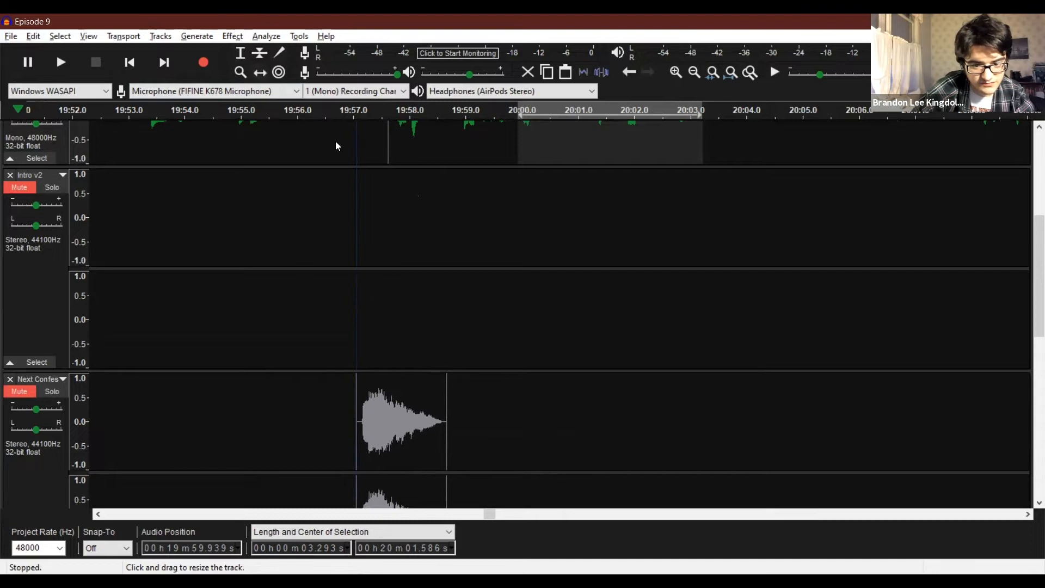
pyautogui.moveTo(565, 142); pyautogui.dragTo(624, 155)
pyautogui.scroll(5, 624, 155)
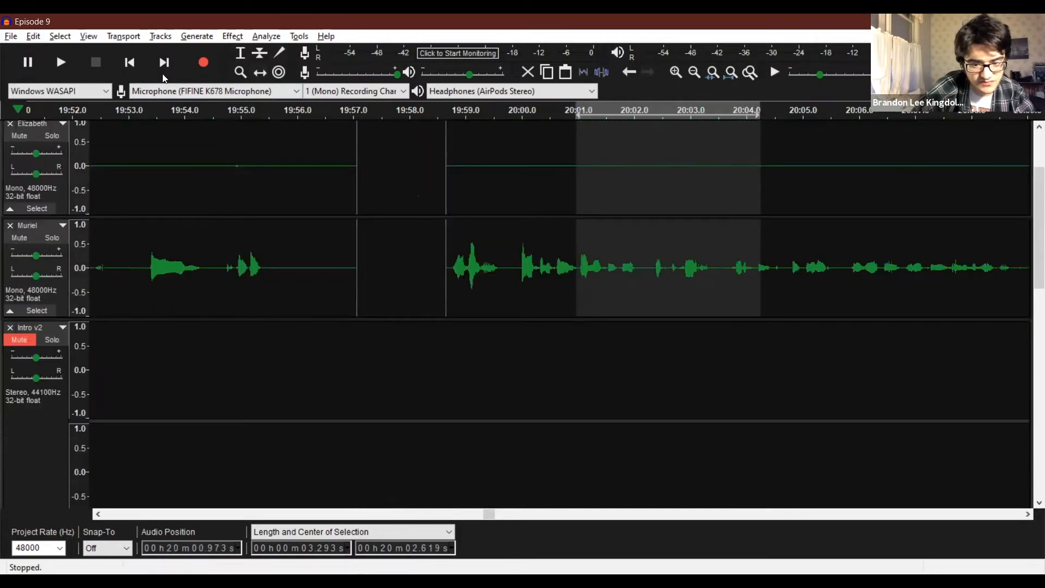
pyautogui.click(236, 59)
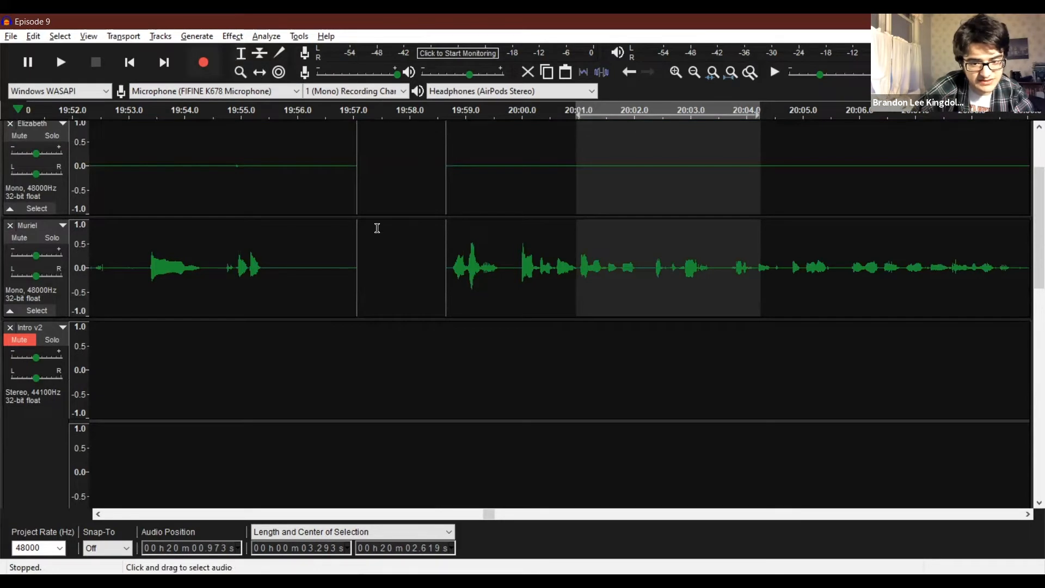
# Unmute the transition sound track and listen to the transition from about 19:56.8.
pyautogui.scroll(-5, 376, 227)
pyautogui.click(19, 326)
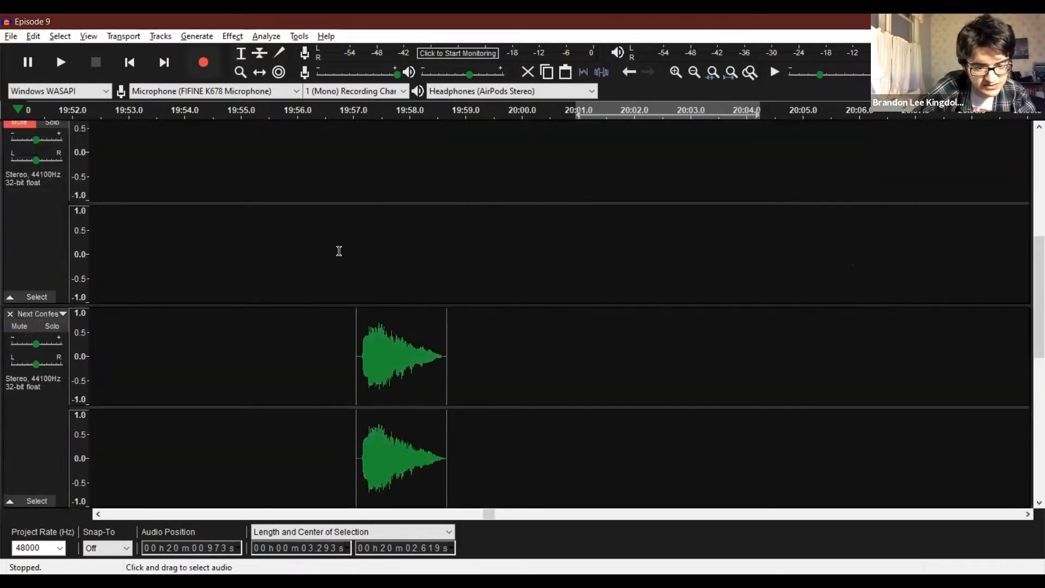
pyautogui.scroll(1, 332, 252)
pyautogui.click(335, 253)
pyautogui.press('space')
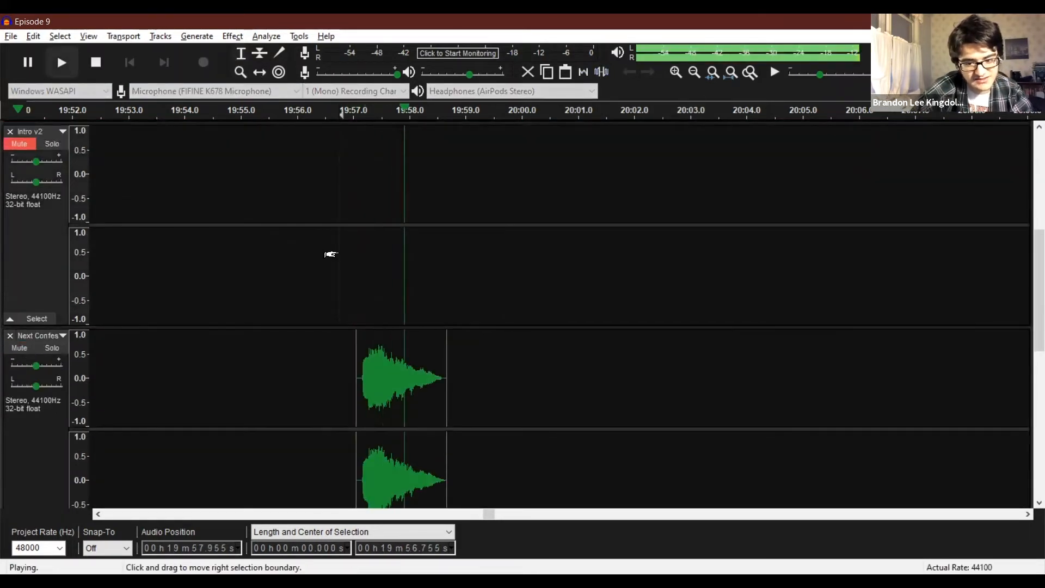
pyautogui.press('space')
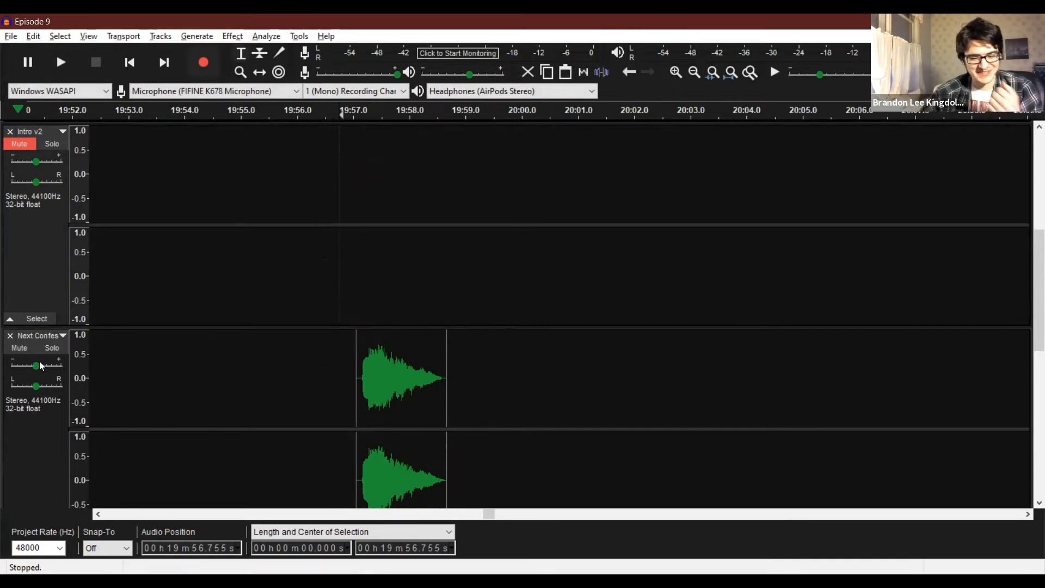
# Lower the transition sound track's gain and listen to the transition from about 19:56.9.
pyautogui.scroll(-1, 37, 367)
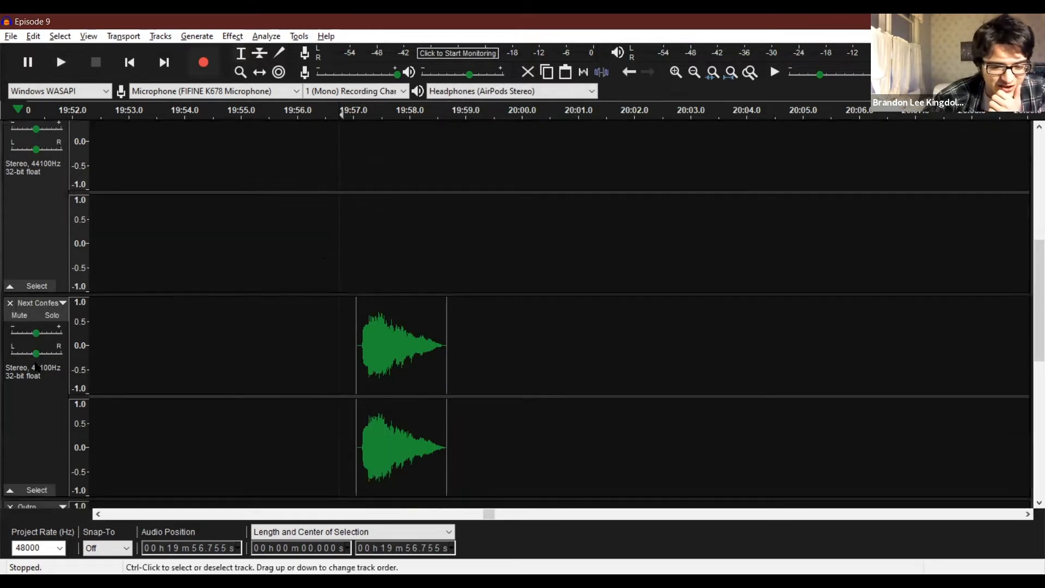
pyautogui.click(35, 336)
pyautogui.moveTo(33, 336); pyautogui.dragTo(25, 338)
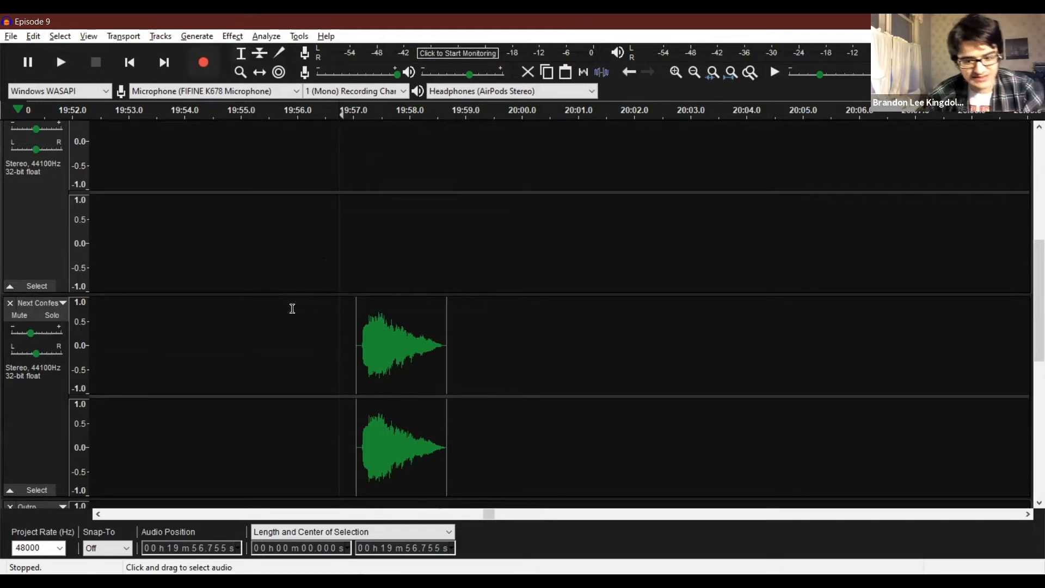
pyautogui.click(349, 303)
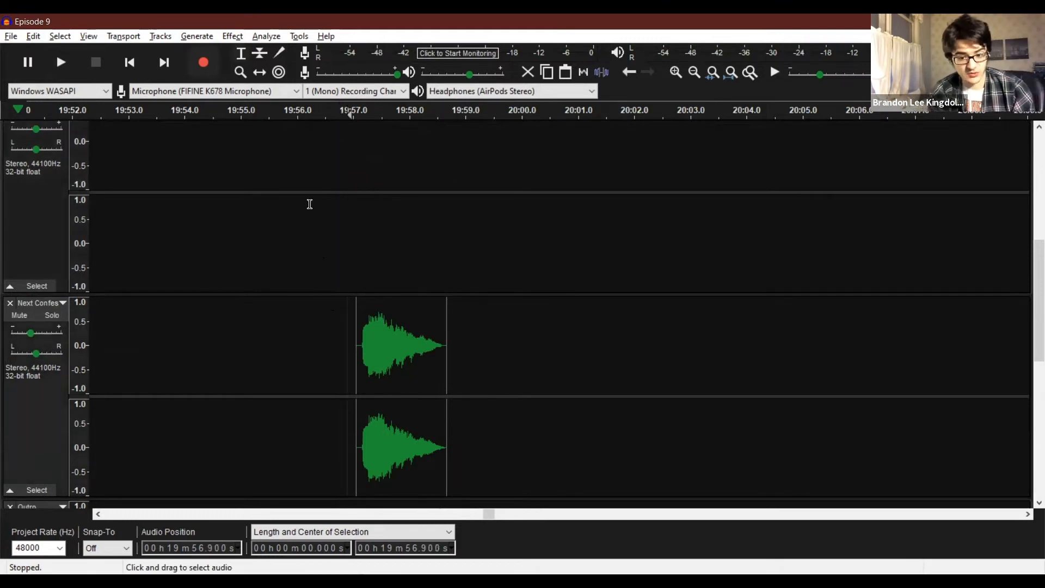
pyautogui.press('space')
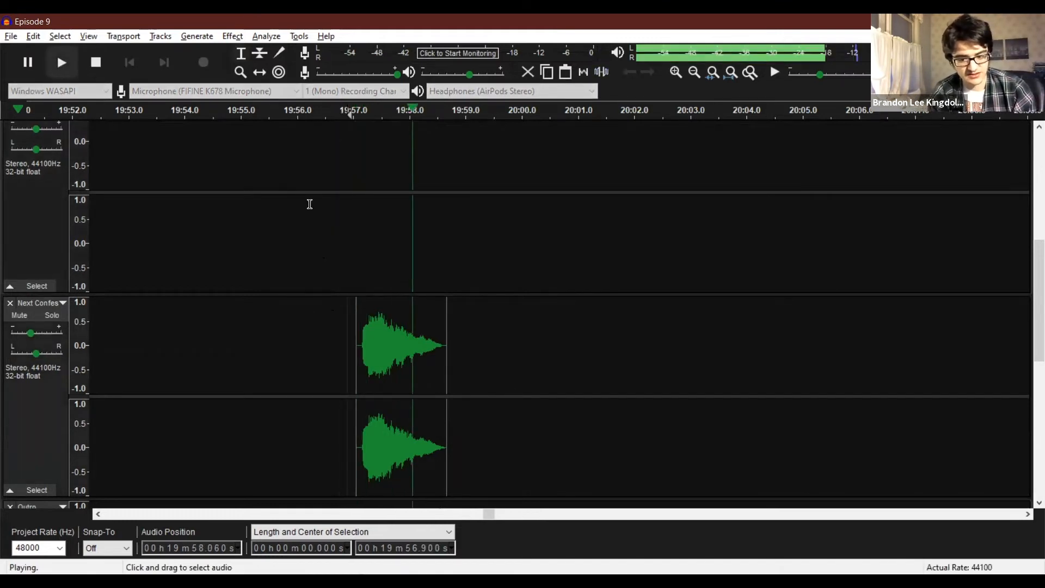
pyautogui.press('space')
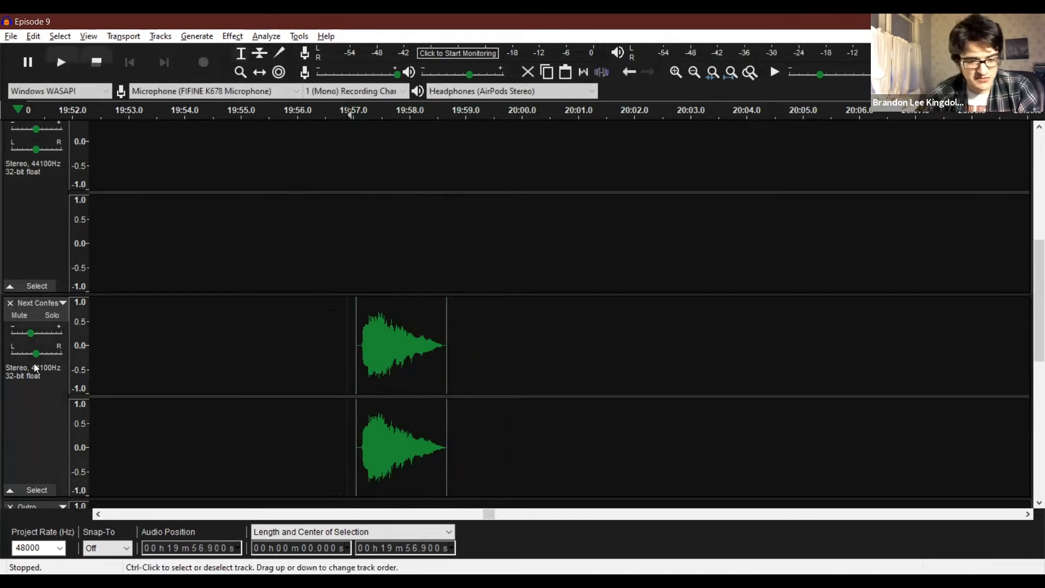
# Reduce the transition sound track's gain slightly further and listen from about 19:56.6 to 20:14.
pyautogui.moveTo(29, 337); pyautogui.dragTo(29, 337)
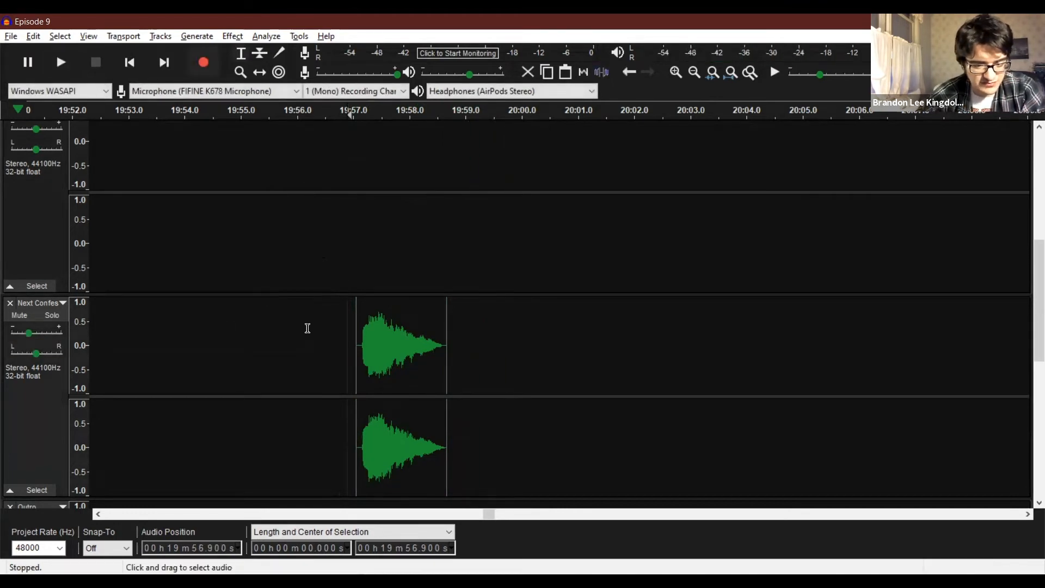
pyautogui.click(332, 314)
pyautogui.press('space')
pyautogui.scroll(3, 329, 312)
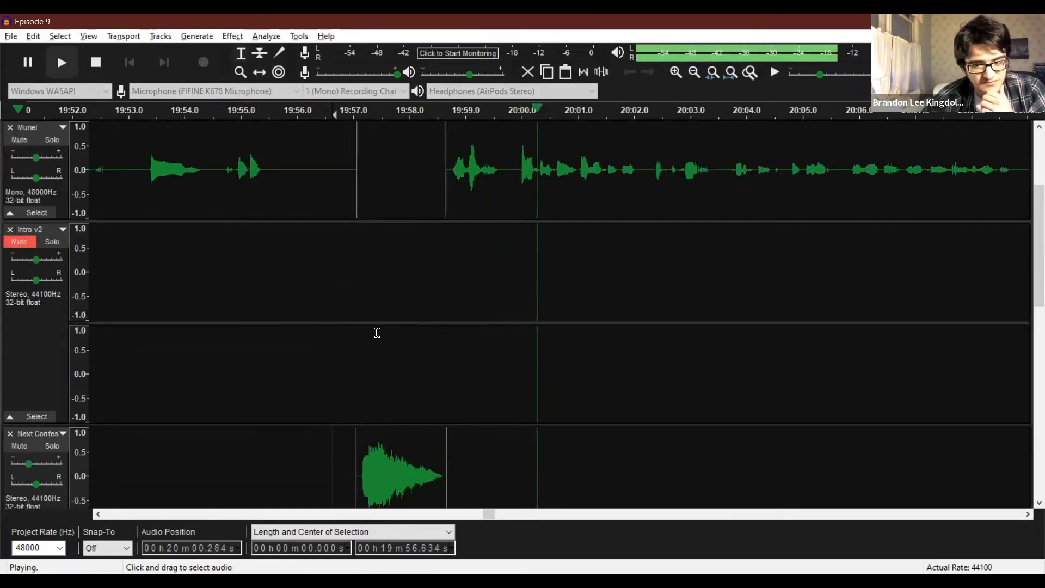
pyautogui.scroll(3, 375, 331)
pyautogui.scroll(3, 377, 332)
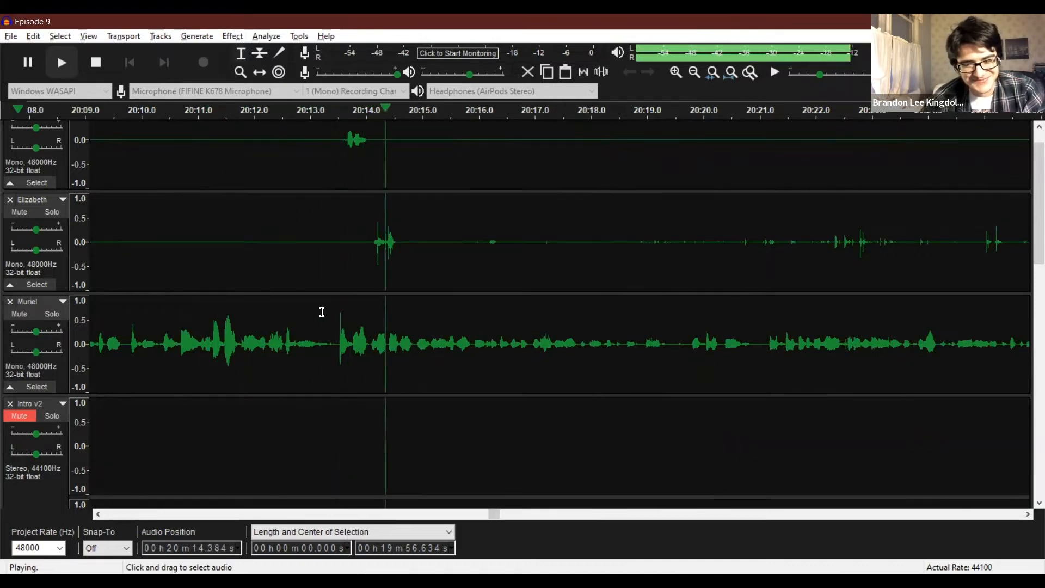
pyautogui.press('space')
# Try silencing about 20:13.4 to 20:16 in the first recording track, listen from about 20:11, and undo it.
pyautogui.scroll(1, 311, 163)
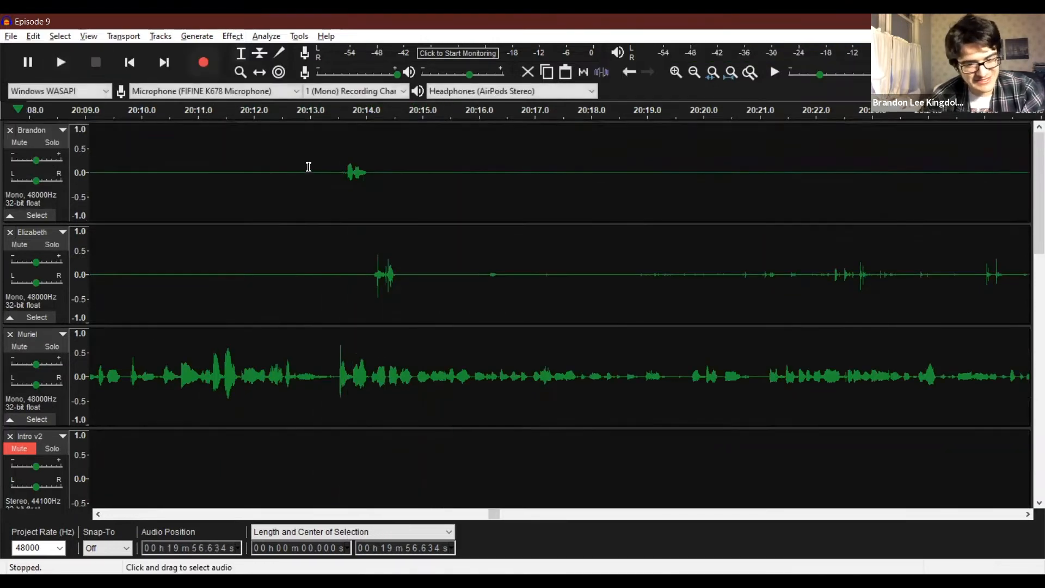
pyautogui.moveTo(321, 150); pyautogui.dragTo(565, 270)
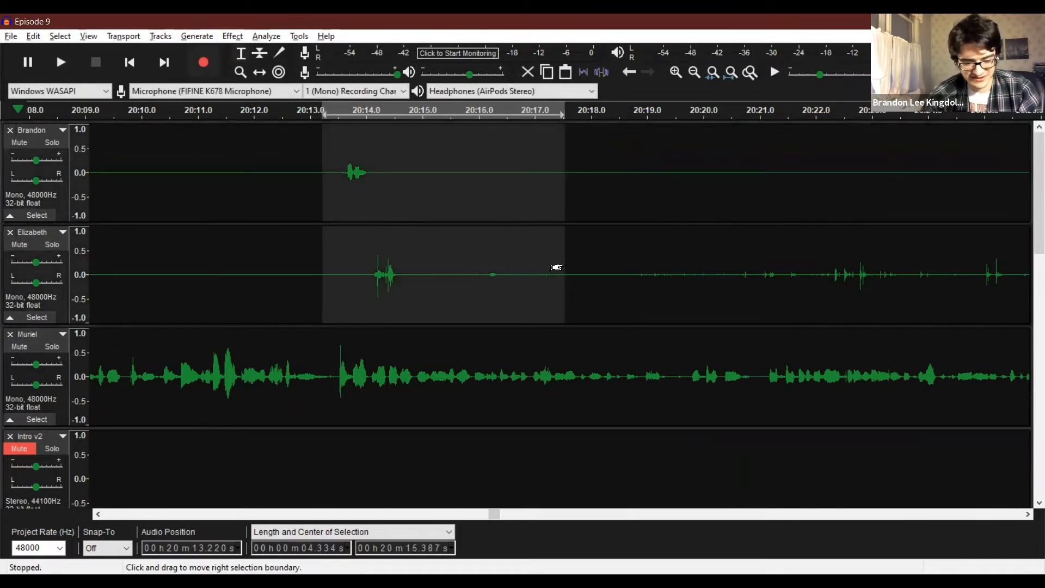
pyautogui.click(461, 245)
pyautogui.moveTo(332, 174); pyautogui.dragTo(471, 174)
pyautogui.hotkey('ctrl', 'l')
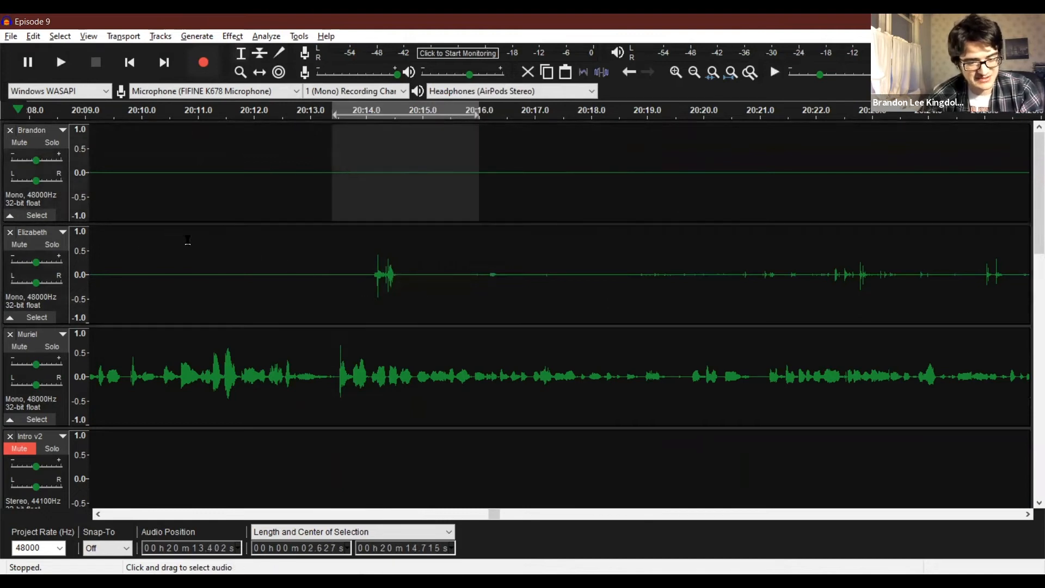
pyautogui.click(203, 239)
pyautogui.press('space')
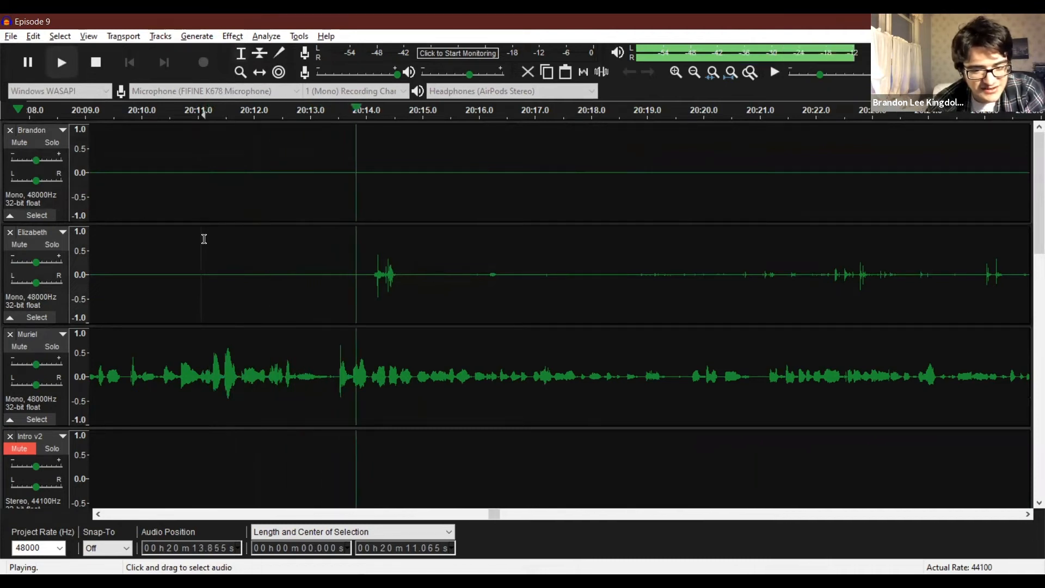
pyautogui.press('space')
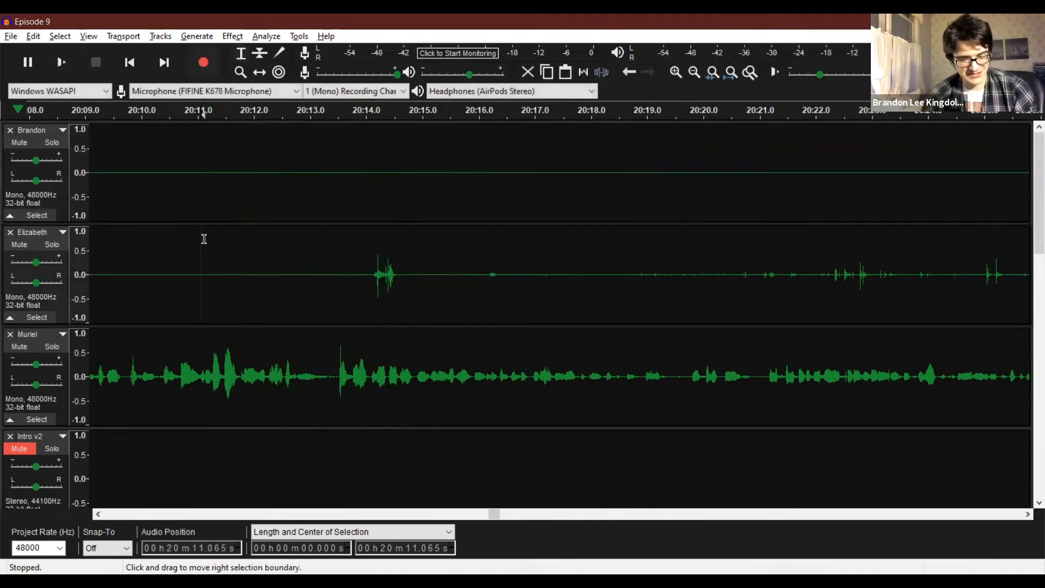
pyautogui.hotkey('ctrl', 'z')
# Silence about 20:13.9 to 20:14.8 in the second recording track and listen from about 20:12.8.
pyautogui.moveTo(361, 261); pyautogui.dragTo(408, 270)
pyautogui.hotkey('ctrl', 'l')
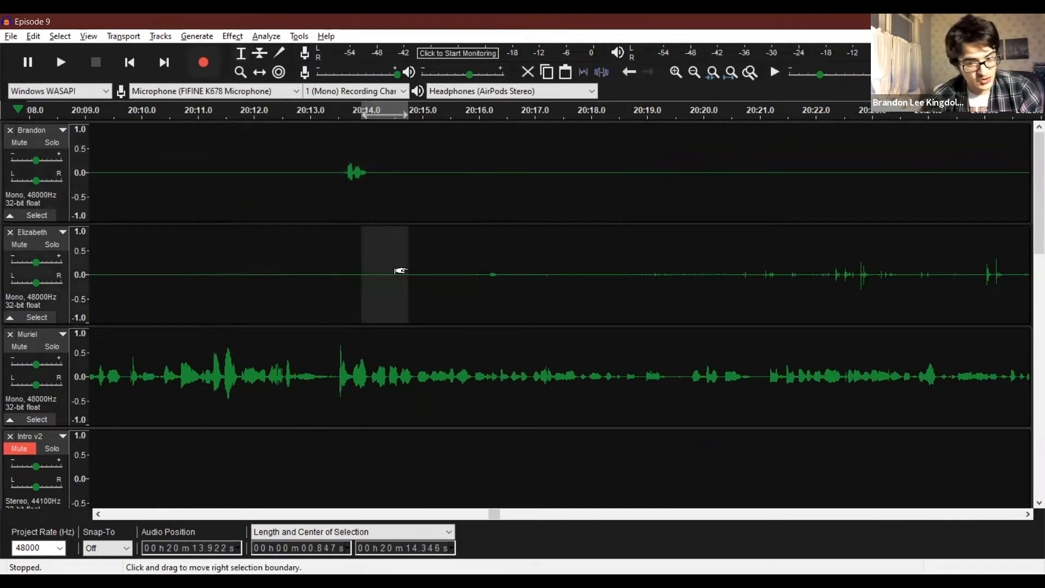
pyautogui.click(300, 165)
pyautogui.press('space')
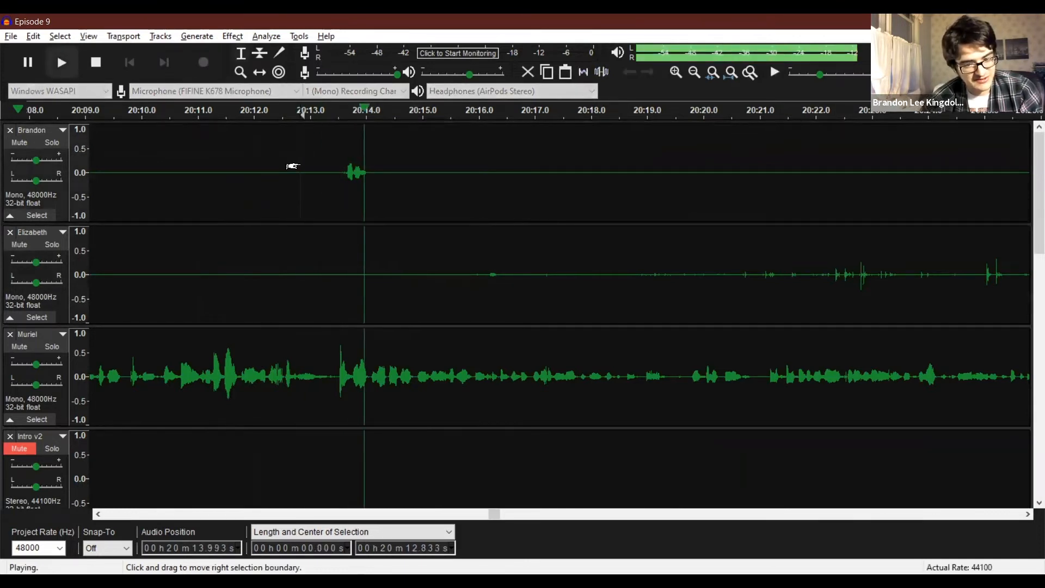
pyautogui.press('space')
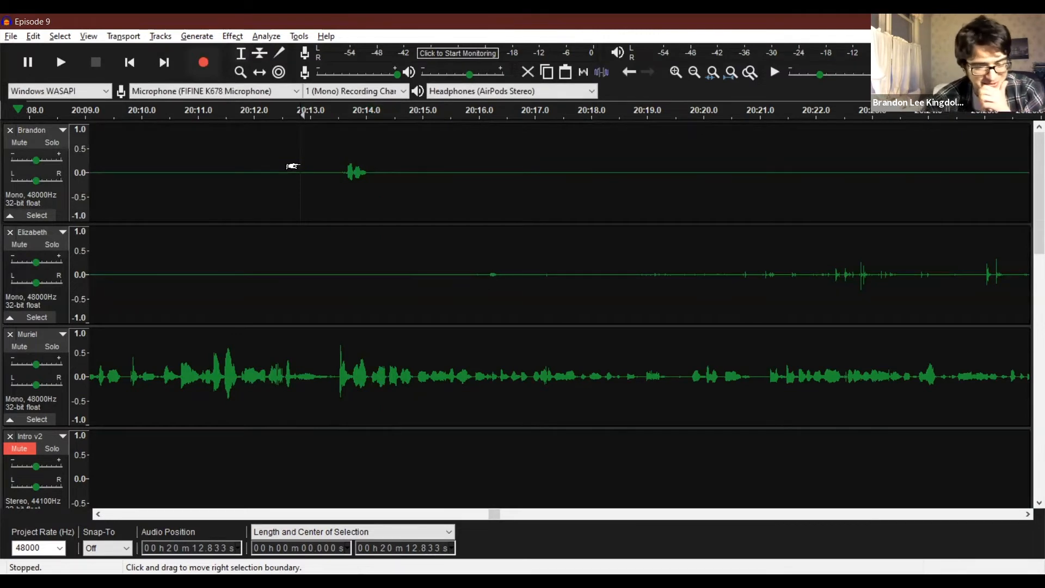
# Reduce the volume of about 20:13.5 to 20:14.3 in the first recording track by 4.0 dB with Amplify.
pyautogui.moveTo(337, 168); pyautogui.dragTo(384, 168)
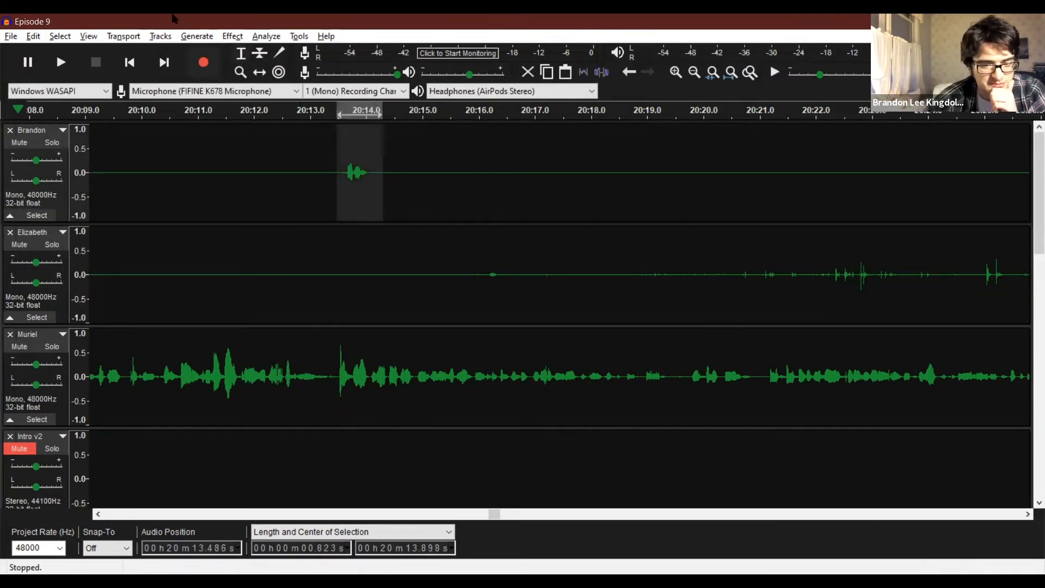
pyautogui.click(232, 36)
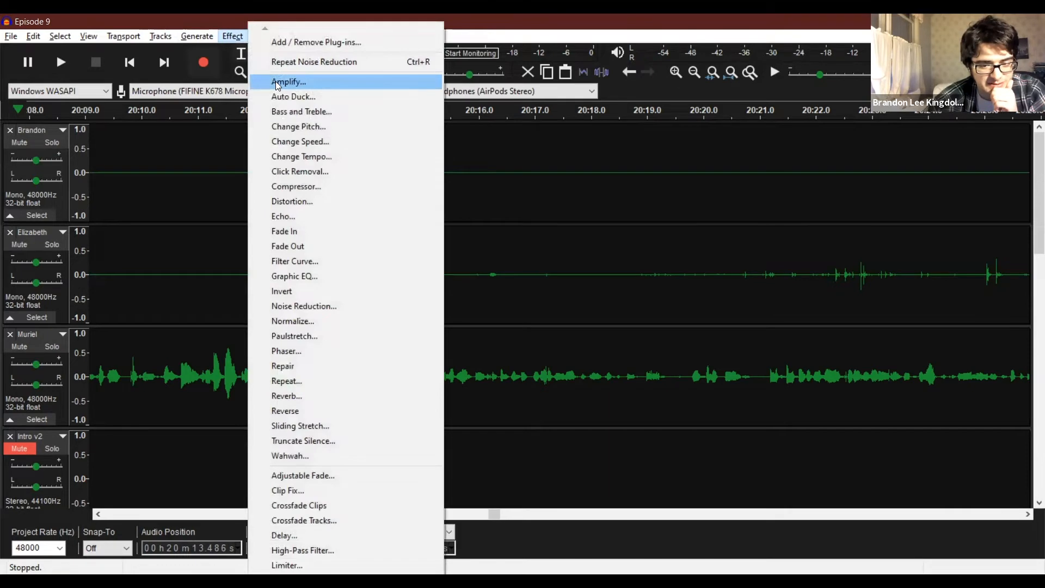
pyautogui.click(278, 82)
pyautogui.moveTo(566, 277); pyautogui.dragTo(506, 278)
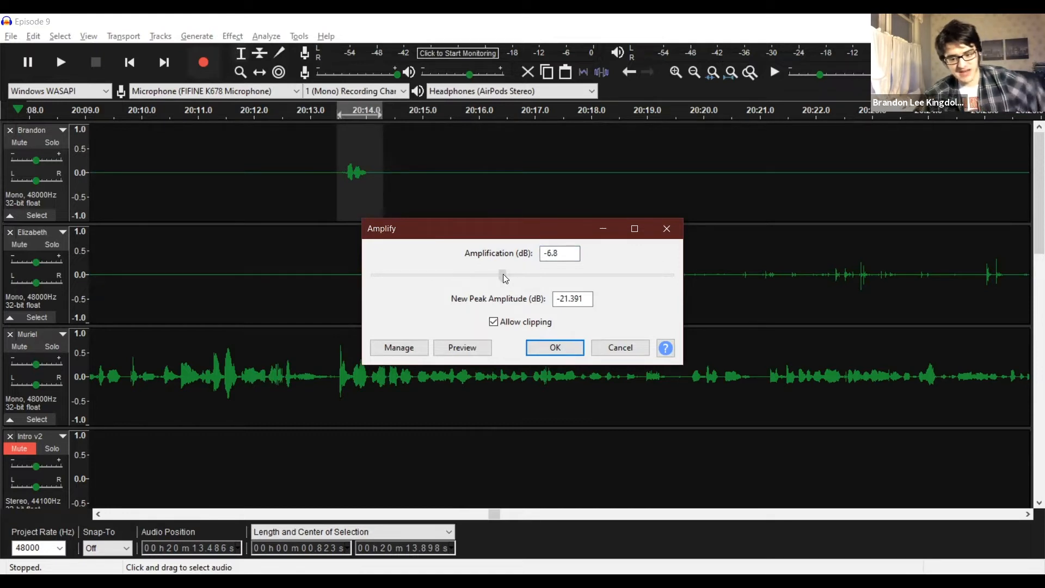
pyautogui.moveTo(505, 279); pyautogui.dragTo(502, 279)
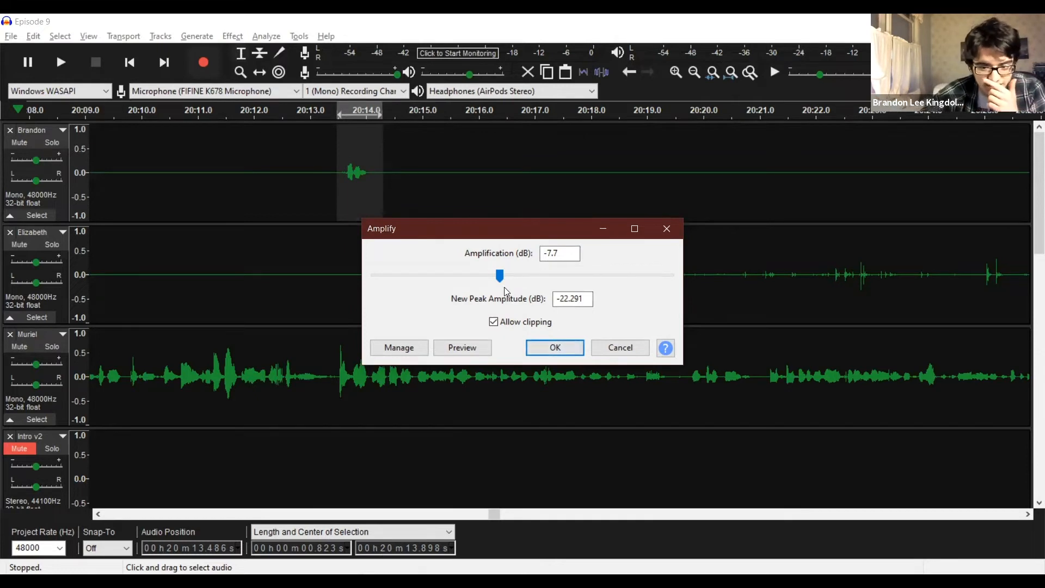
pyautogui.moveTo(502, 286); pyautogui.dragTo(510, 280)
pyautogui.press('Tab')
pyautogui.press('Tab')
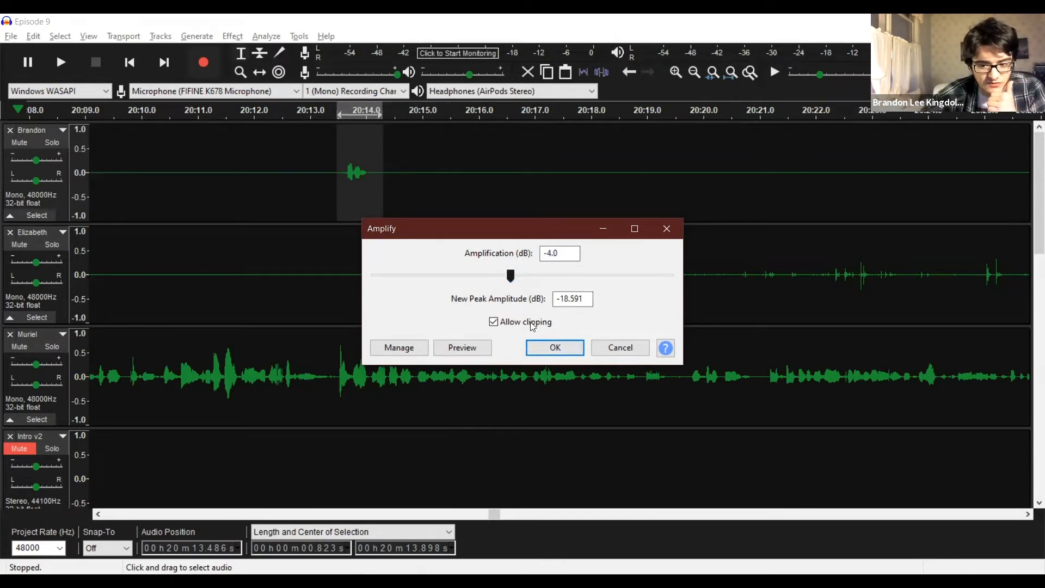
pyautogui.click(551, 355)
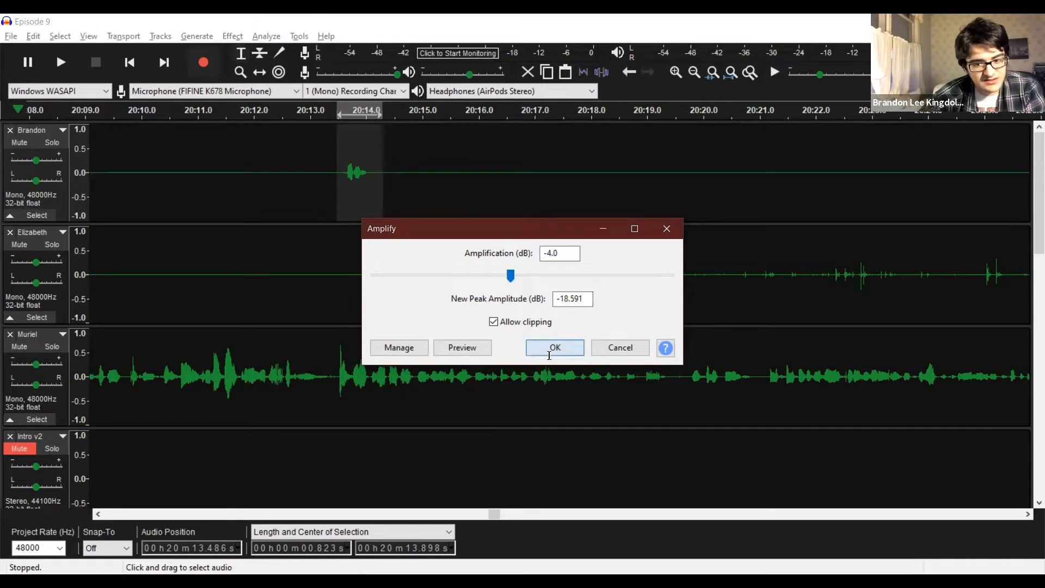
# Listen to the quieted interjection in context from about 20:13.3 and 20:12.2.
pyautogui.click(329, 173)
pyautogui.press('space')
pyautogui.press('space')
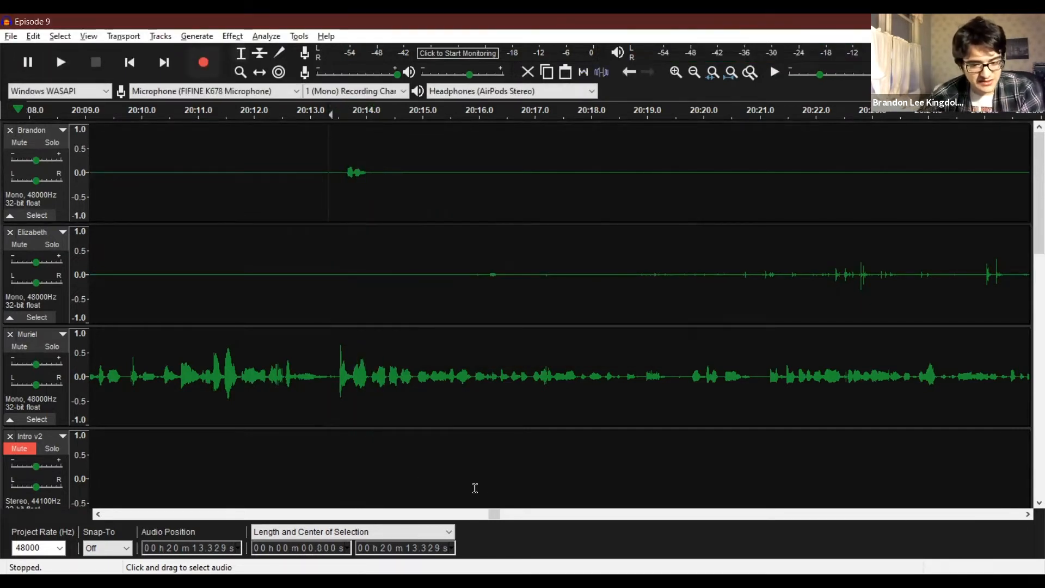
pyautogui.click(267, 210)
pyautogui.press('space')
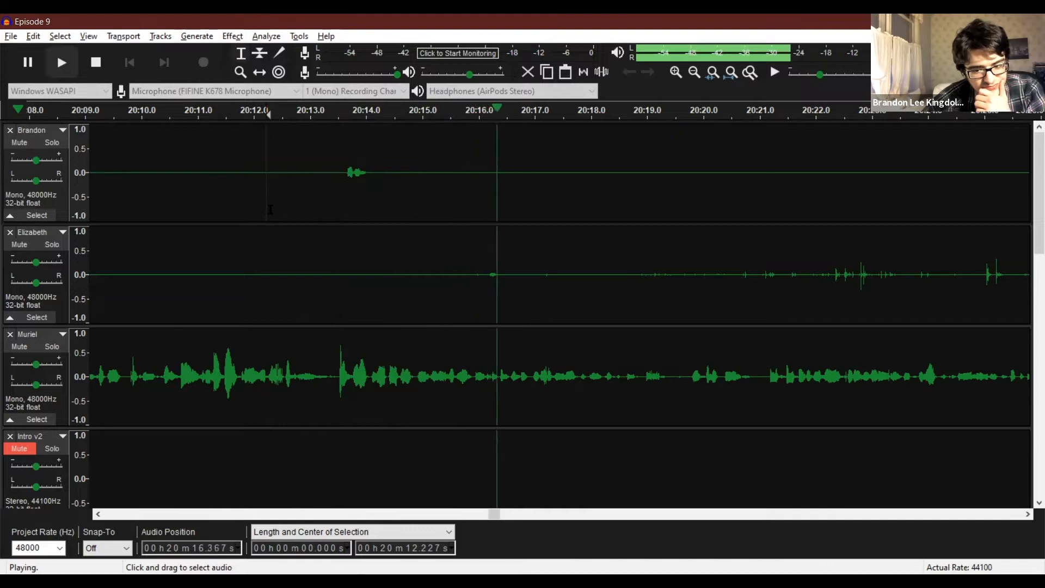
pyautogui.press('space')
# Listen to the third recording track from about 20:14.3 and 20:14.6, and set the playback start to about 20:15.2.
pyautogui.click(385, 345)
pyautogui.press('space')
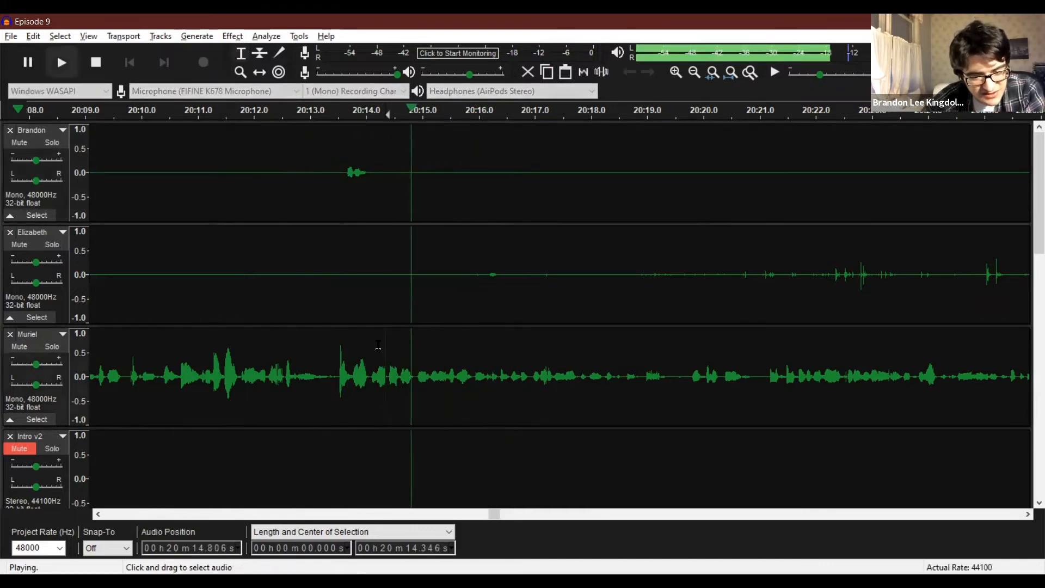
pyautogui.press('x')
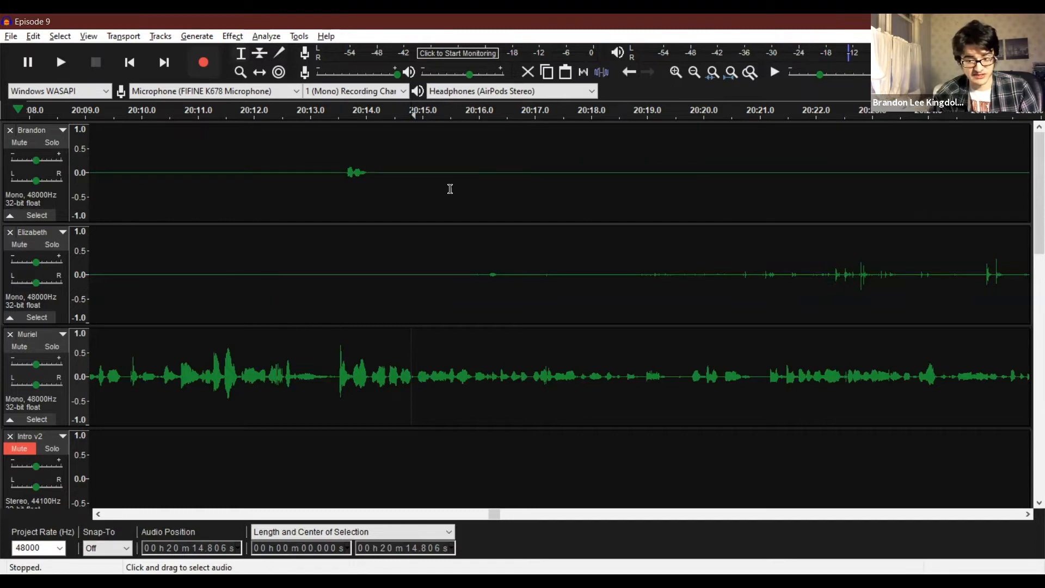
pyautogui.click(399, 381)
pyautogui.press('space')
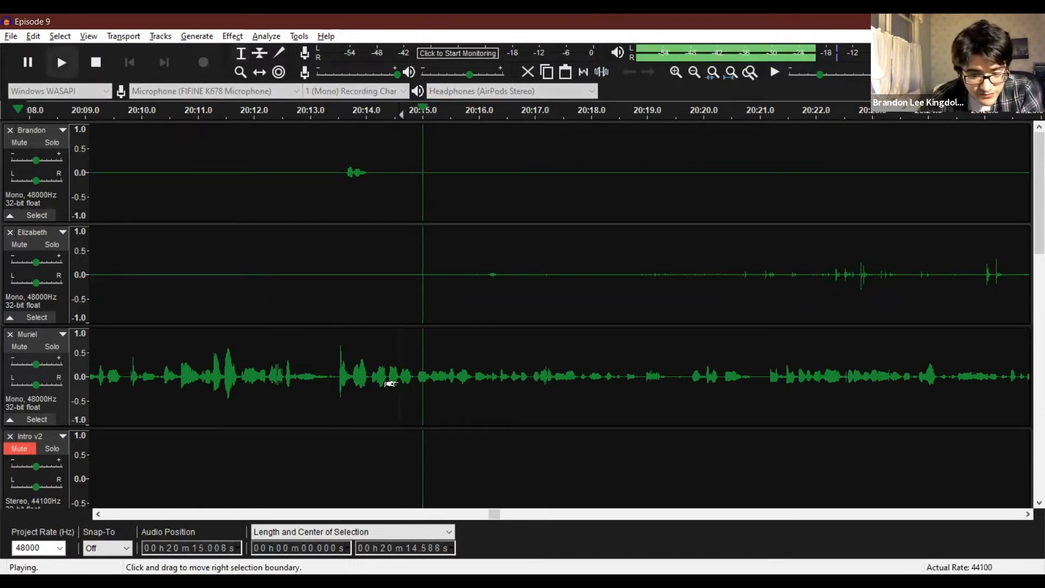
pyautogui.press('space')
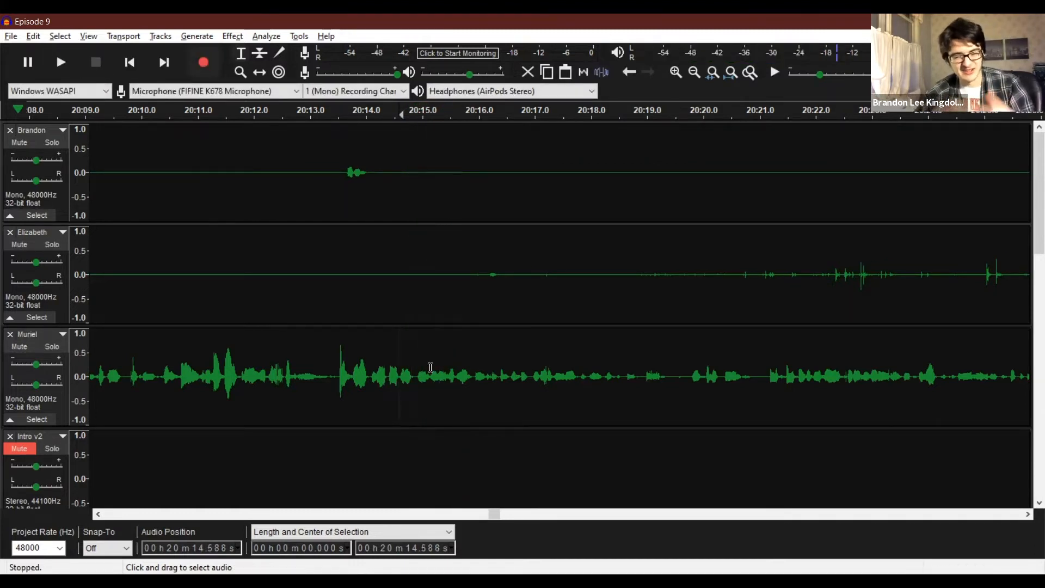
pyautogui.click(433, 370)
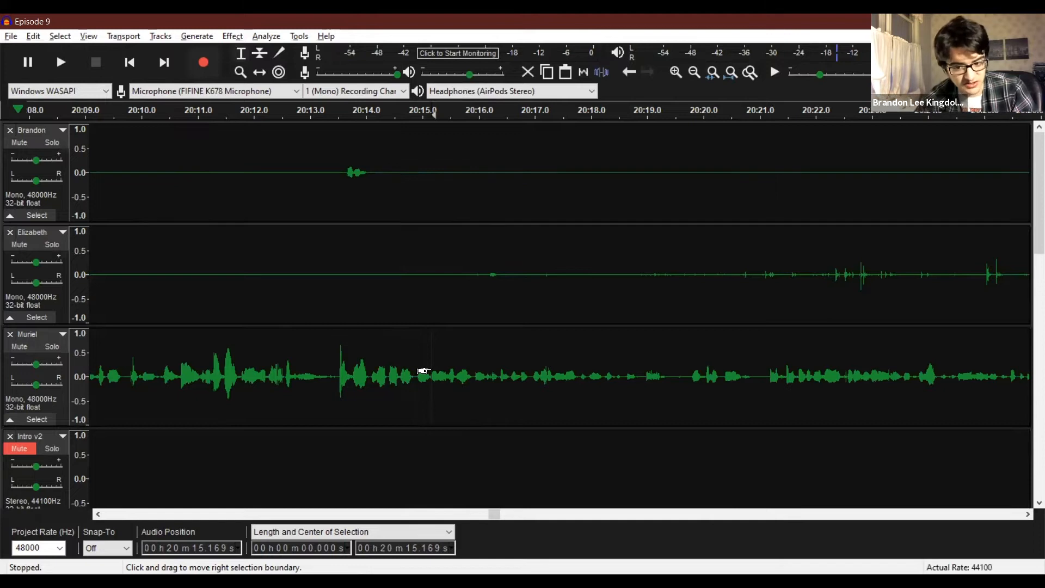
# Silence about 20:15.3 to 20:20.7 in the second recording track and about 20:14.9 to 20:22.6 in the first.
pyautogui.press('space')
pyautogui.press('space')
pyautogui.moveTo(462, 273); pyautogui.dragTo(569, 274)
pyautogui.click(476, 279)
pyautogui.moveTo(440, 276); pyautogui.dragTo(743, 265)
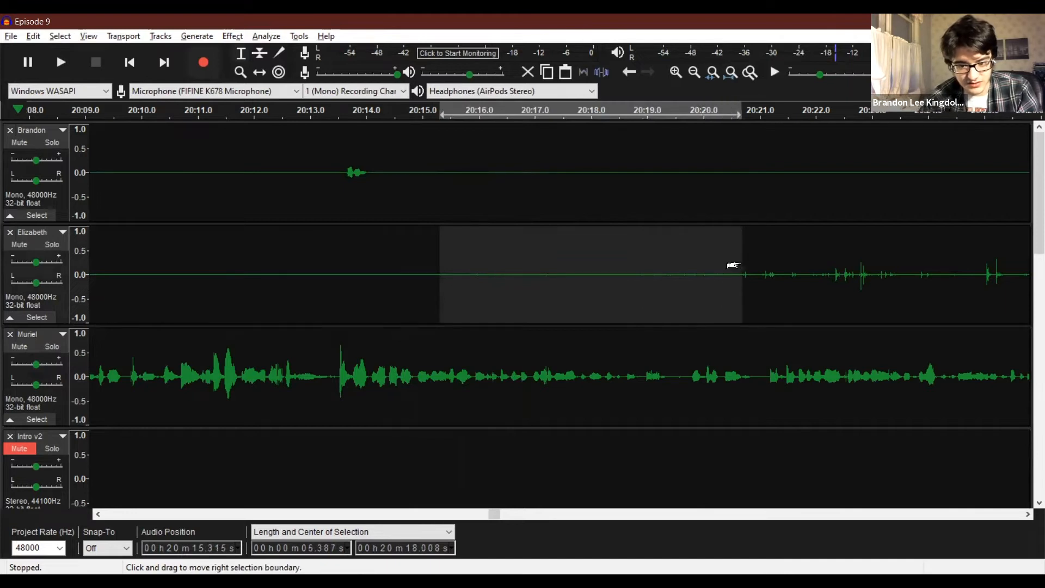
pyautogui.moveTo(419, 159); pyautogui.dragTo(847, 164)
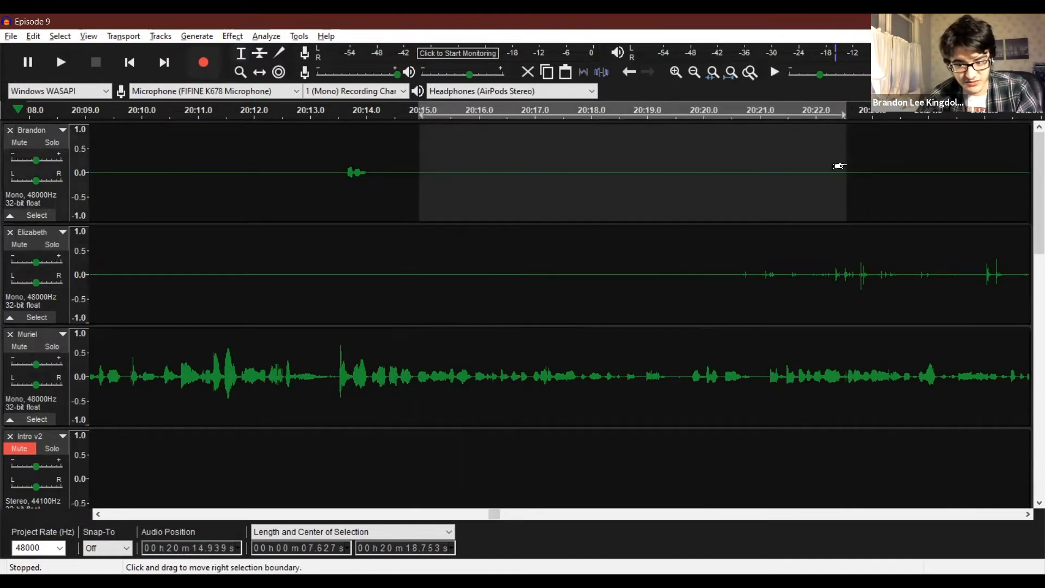
# Listen from about 20:14.7 and delete the short gap from about 20:19.54 to 20:19.73 across the three recording tracks.
pyautogui.click(405, 358)
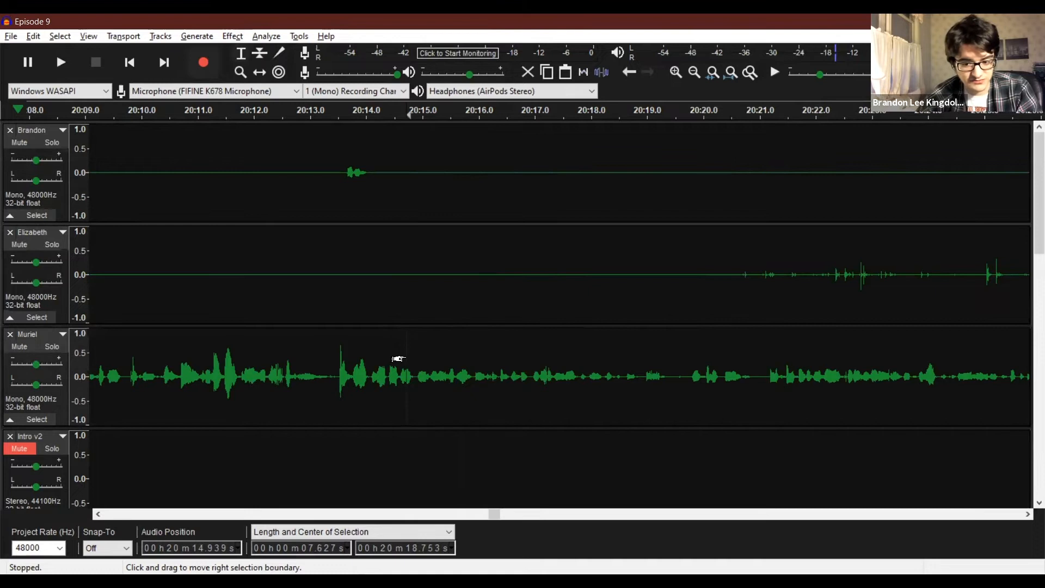
pyautogui.press('space')
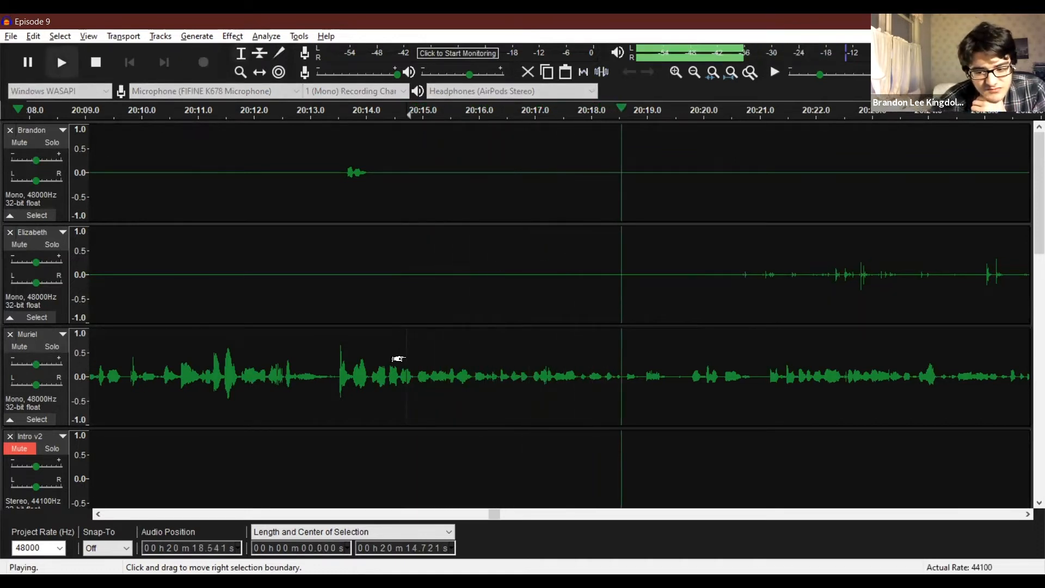
pyautogui.press('space')
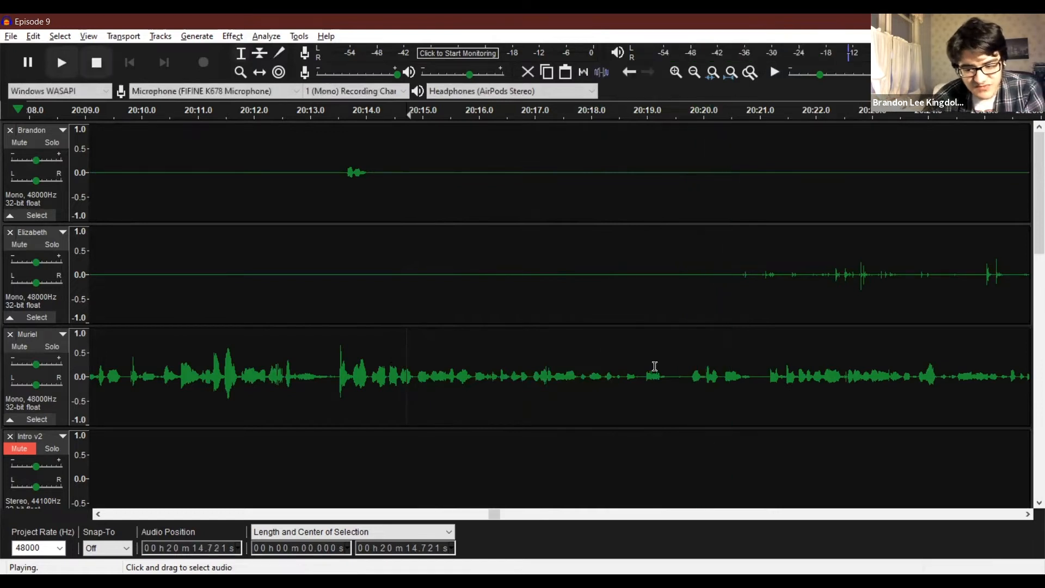
pyautogui.moveTo(688, 377); pyautogui.dragTo(677, 164)
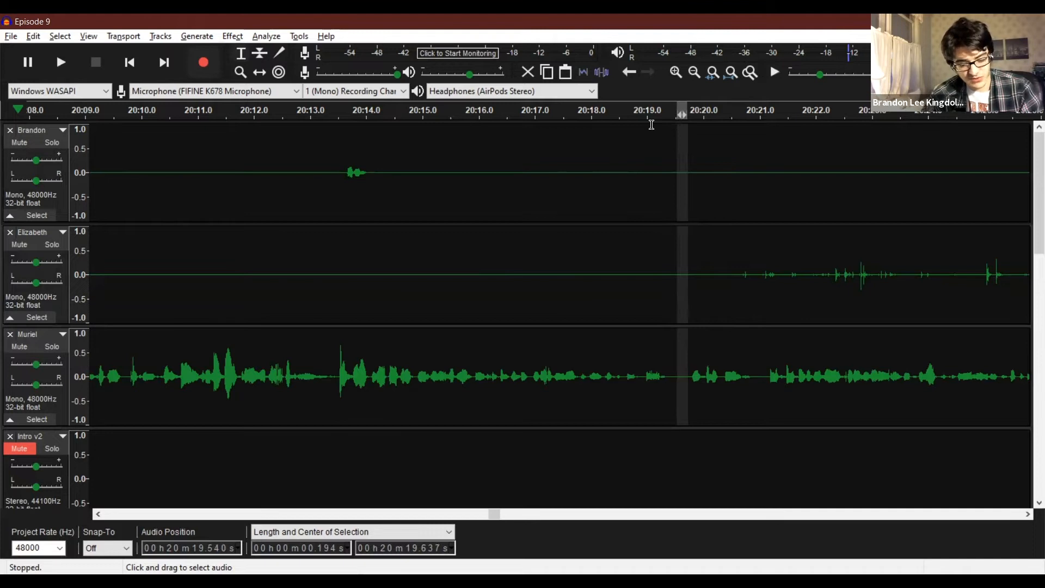
pyautogui.hotkey('ctrl', 'z')
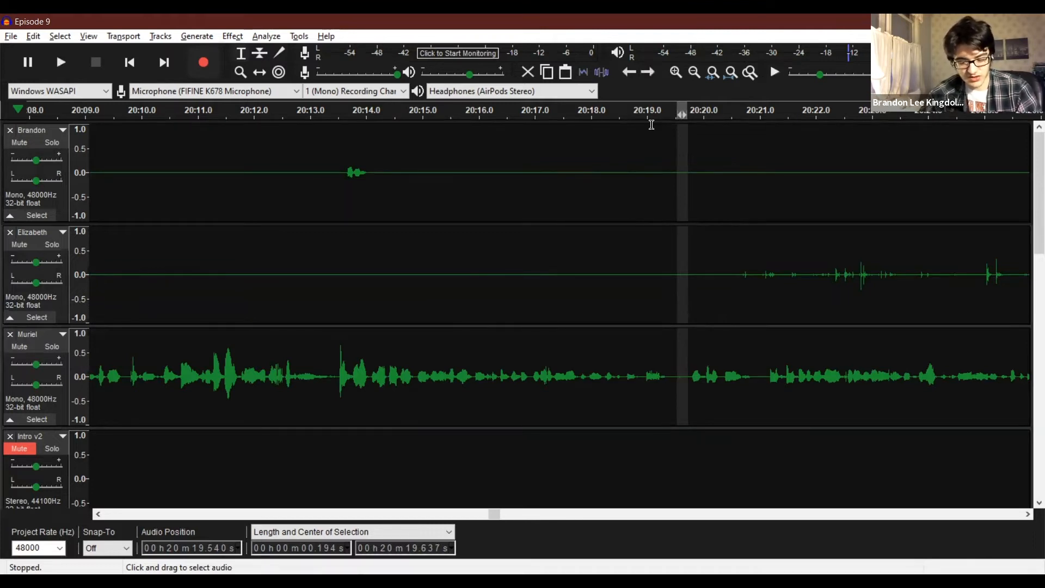
pyautogui.press('Delete')
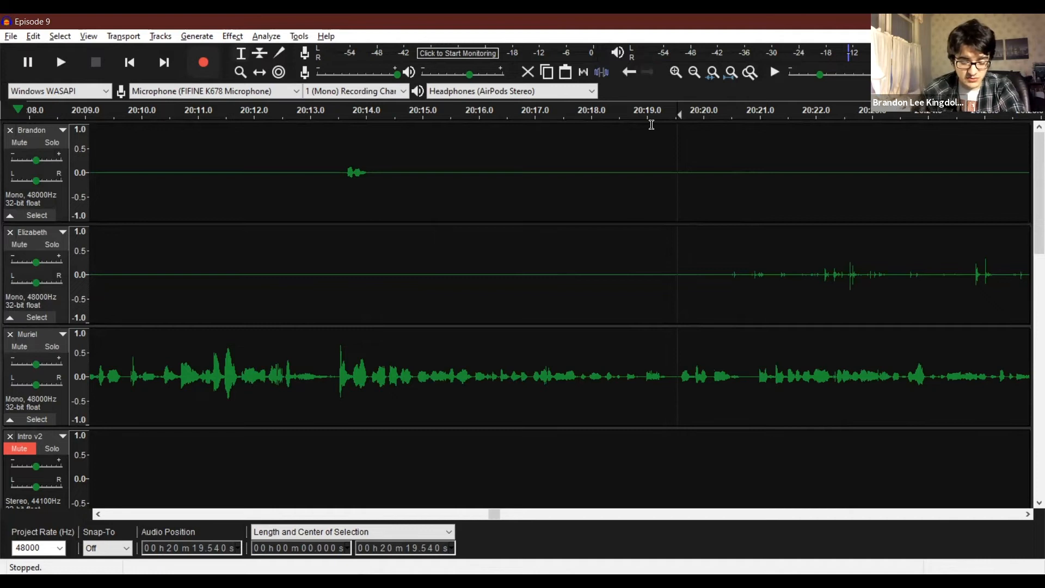
# Listen to the shortened gap from about 20:18.8 and examine its waveform up close.
pyautogui.click(637, 383)
pyautogui.press('space')
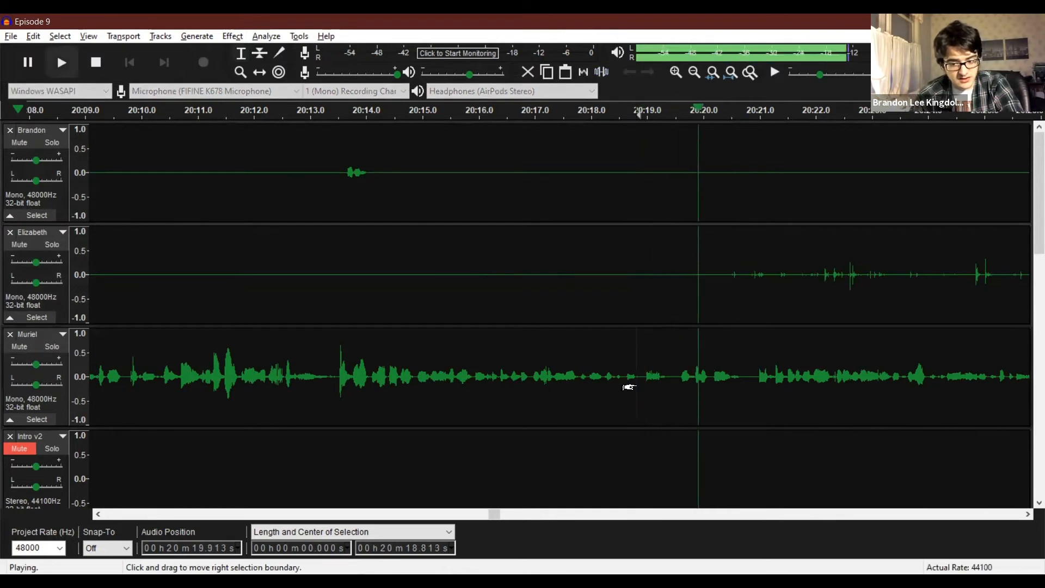
pyautogui.press('space')
pyautogui.click(240, 72)
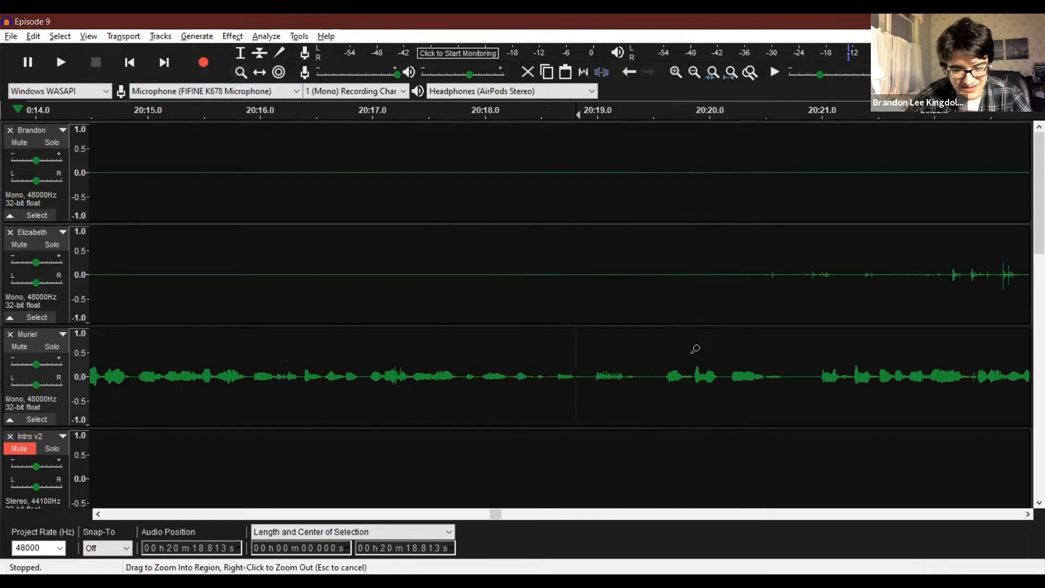
pyautogui.click(695, 348)
pyautogui.click(240, 53)
pyautogui.click(458, 291)
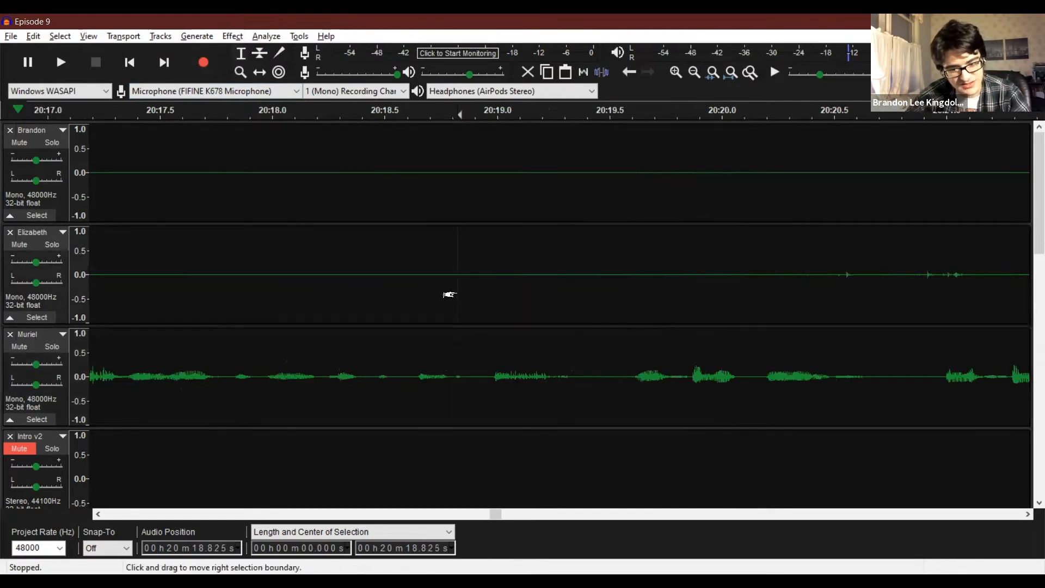
pyautogui.press('space')
# Silence about 20:19.3 to 20:19.6 in the third recording track and listen from about 20:18.7.
pyautogui.press('space')
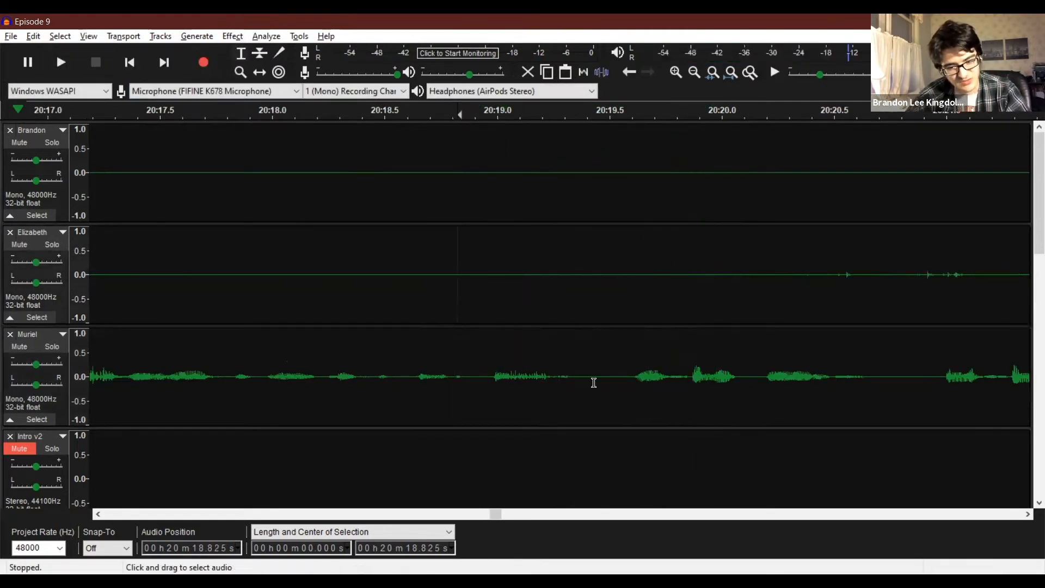
pyautogui.click(627, 374)
pyautogui.press('space')
pyautogui.press('space')
pyautogui.press('space')
pyautogui.press('space')
pyautogui.click(585, 371)
pyautogui.press('space')
pyautogui.press('space')
pyautogui.moveTo(630, 375); pyautogui.dragTo(574, 366)
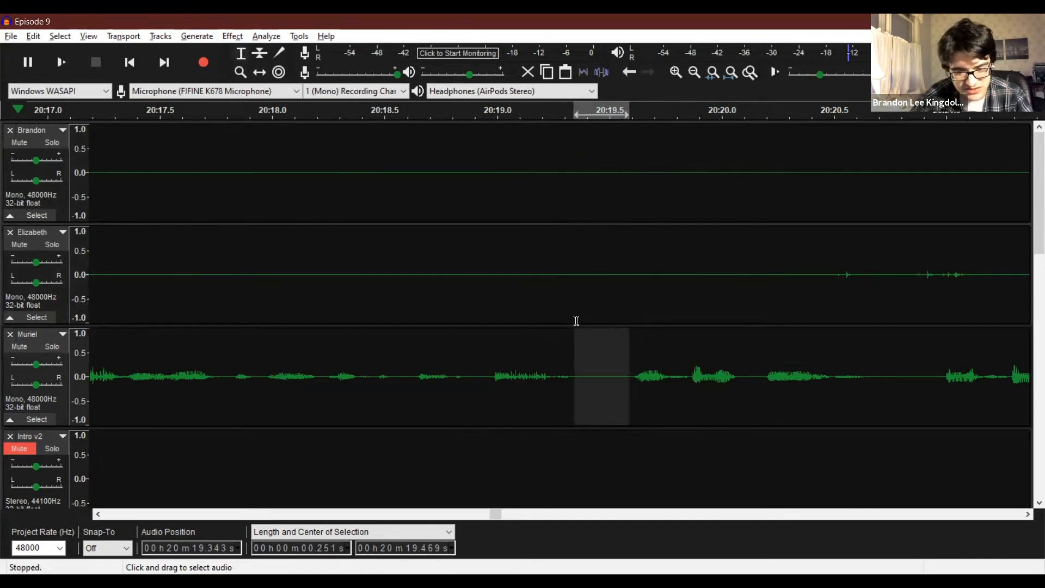
pyautogui.click(429, 364)
pyautogui.press('space')
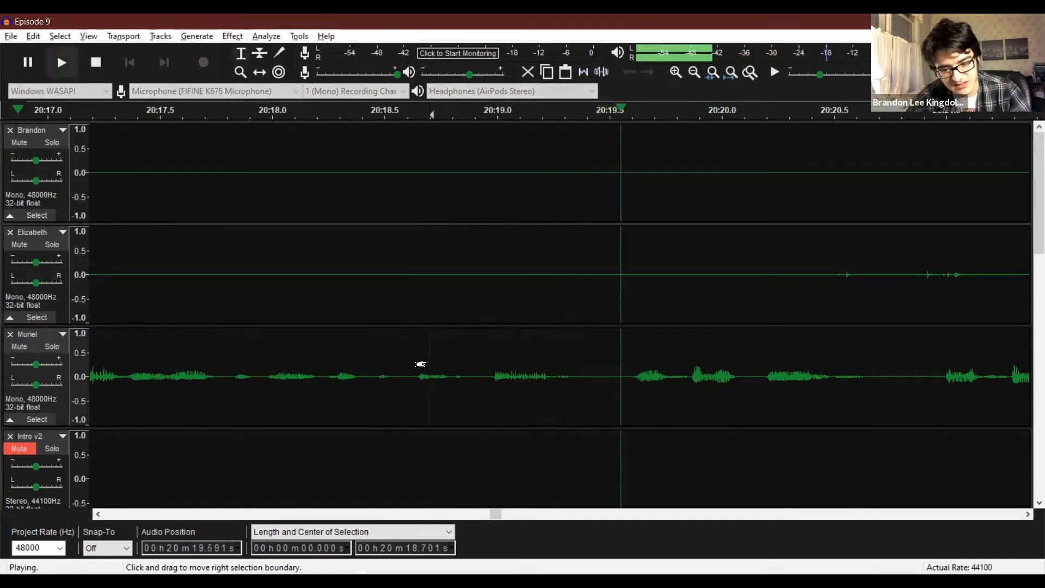
pyautogui.press('space')
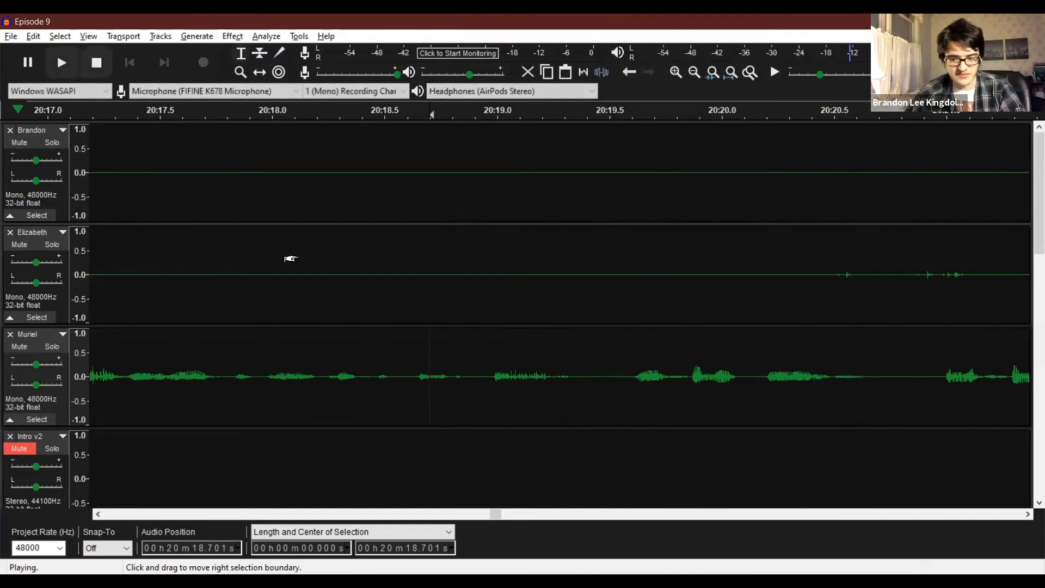
# Listen from about 20:19.8 and silence about 20:21 to 20:28 in the second recording track.
pyautogui.click(240, 72)
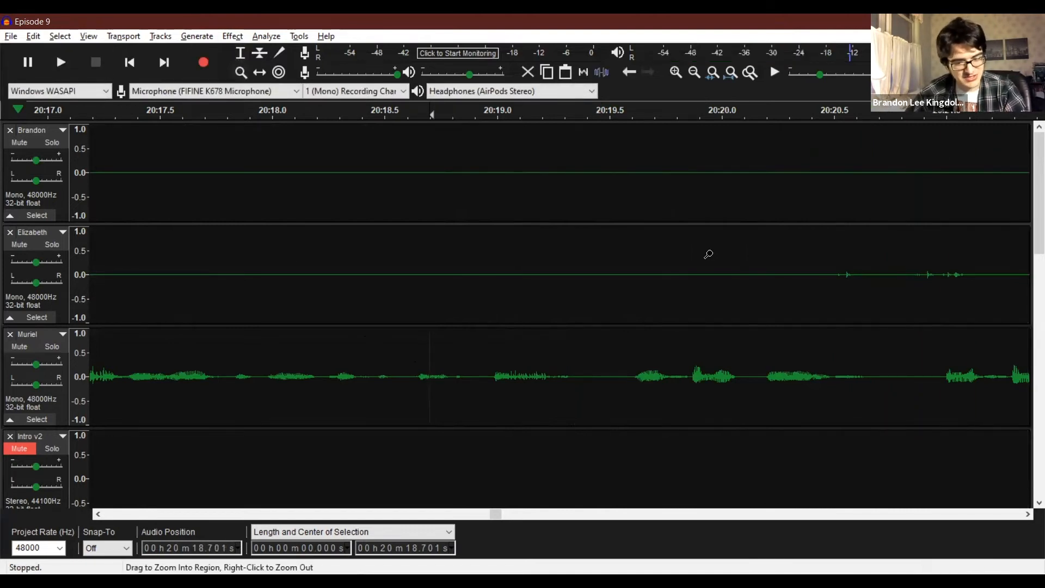
pyautogui.rightClick(709, 255)
pyautogui.rightClick(708, 254)
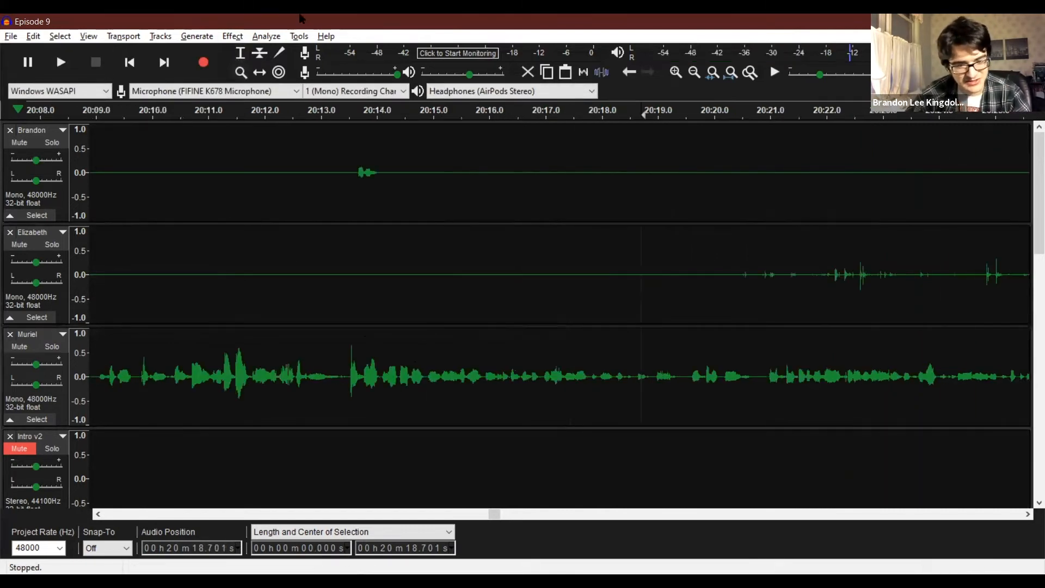
pyautogui.click(240, 53)
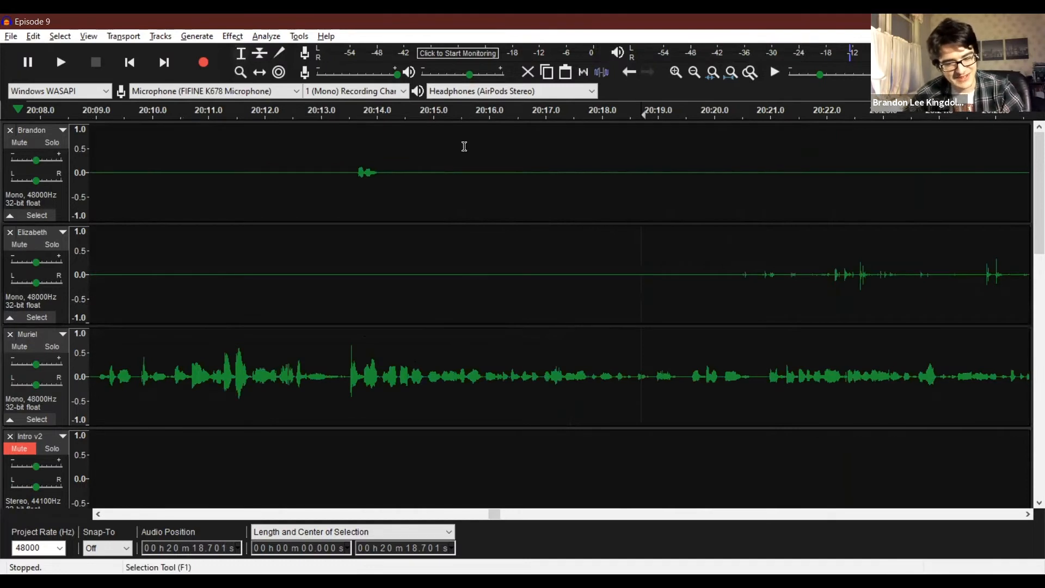
pyautogui.moveTo(735, 275); pyautogui.dragTo(818, 276)
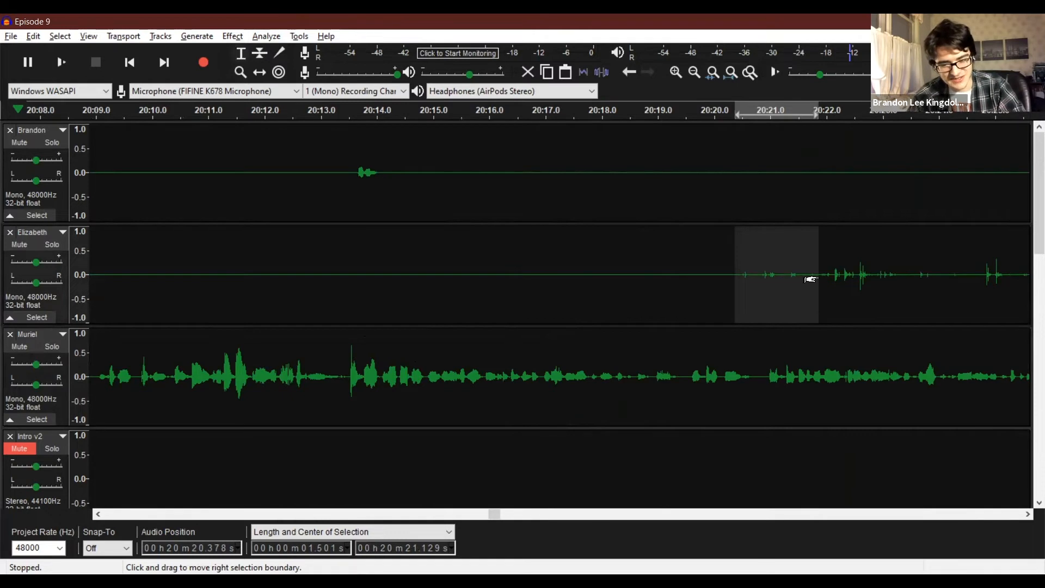
pyautogui.click(695, 259)
pyautogui.press('space')
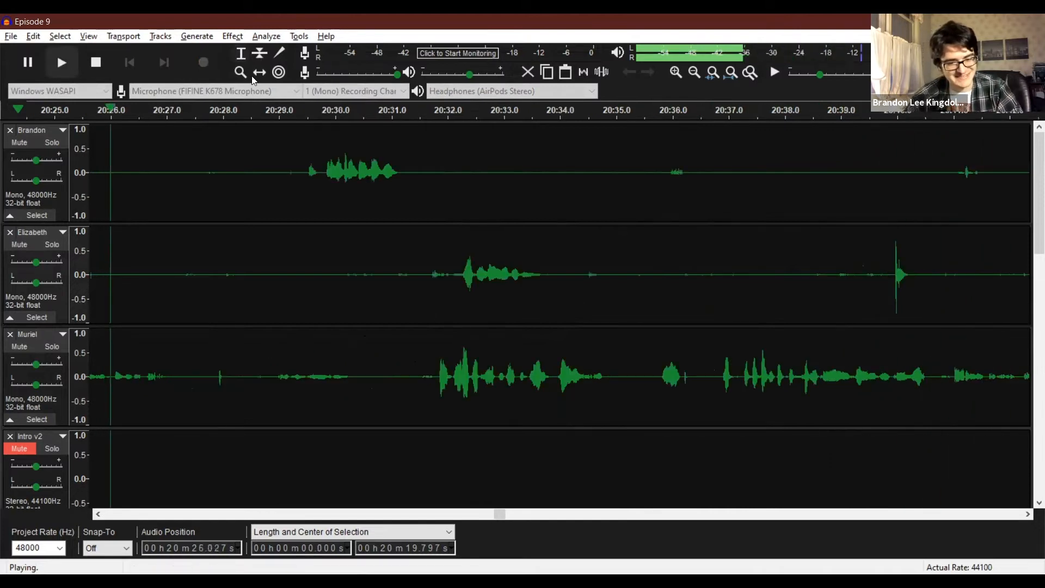
pyautogui.rightClick(240, 126)
pyautogui.rightClick(240, 126)
pyautogui.press('space')
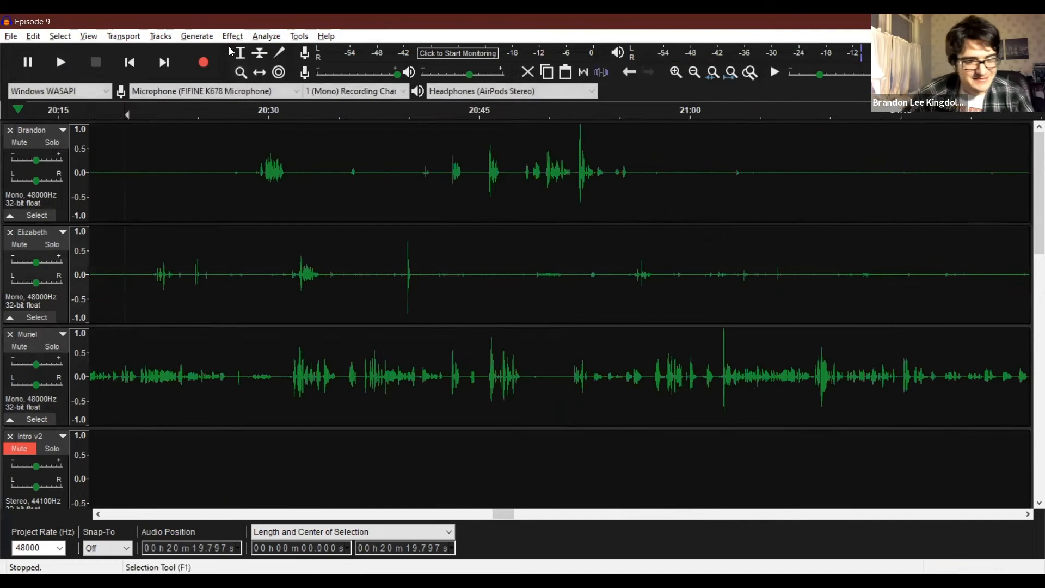
pyautogui.moveTo(242, 266); pyautogui.dragTo(144, 261)
# Listen to the recording tracks from about 20:25.4.
pyautogui.click(203, 251)
pyautogui.press('space')
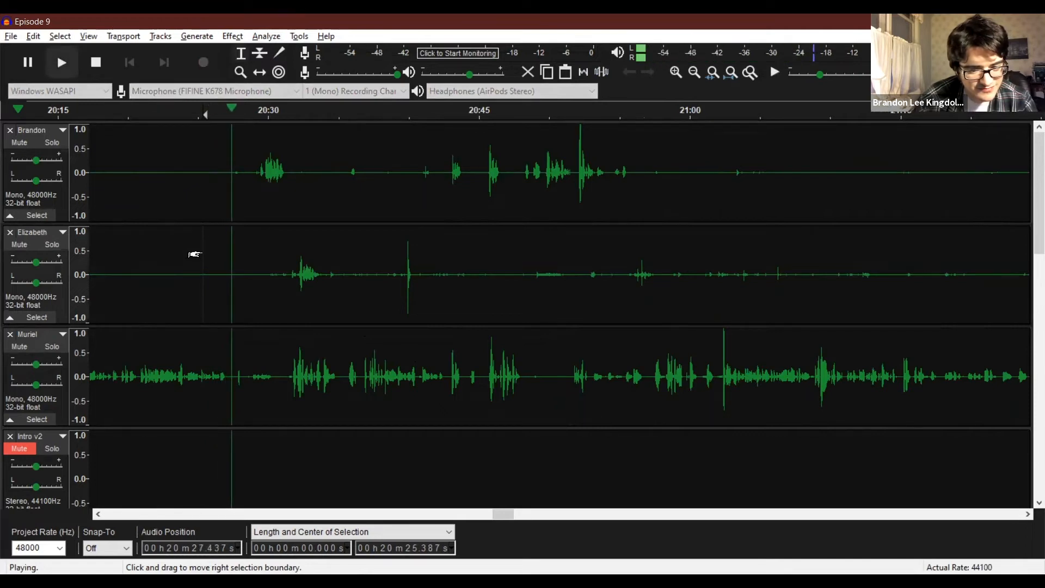
pyautogui.press('space')
# Raise the volume of the third recording track from about 19:58.7 to 20:27.4 by 3.681 dB with Amplify.
pyautogui.click(224, 375)
pyautogui.moveTo(220, 376)
pyautogui.mouseDown()
pyautogui.moveTo(69, 361)
pyautogui.moveTo(331, 436)
pyautogui.moveTo(195, 376)
pyautogui.mouseUp()
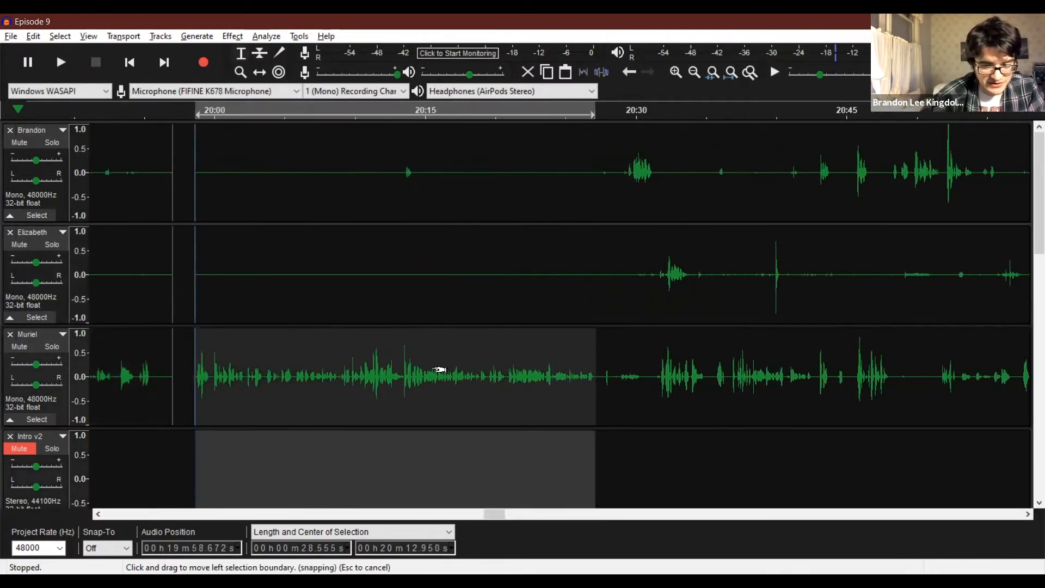
pyautogui.click(567, 372)
pyautogui.moveTo(598, 371); pyautogui.dragTo(195, 361)
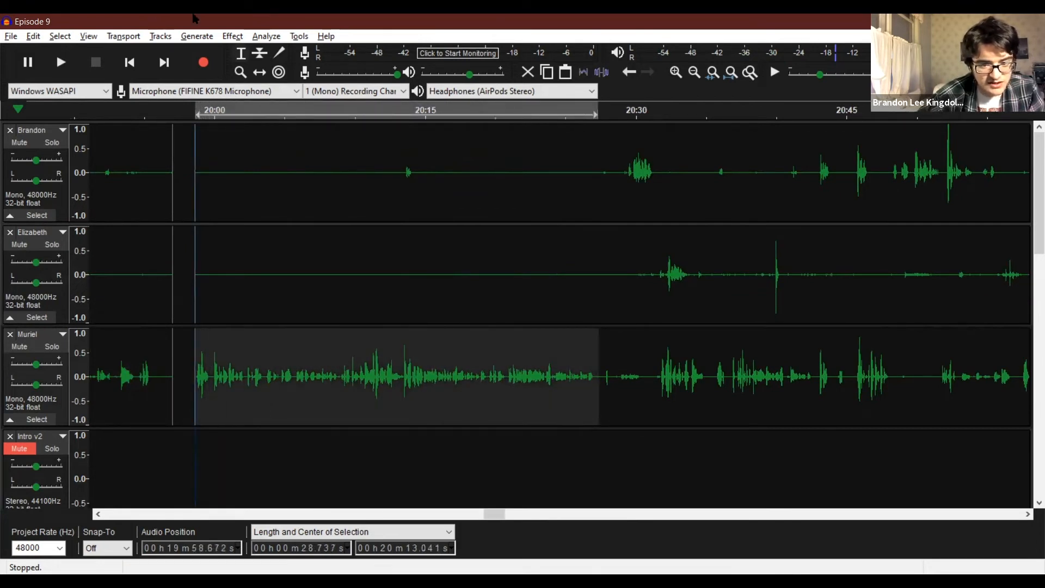
pyautogui.click(232, 37)
pyautogui.click(268, 82)
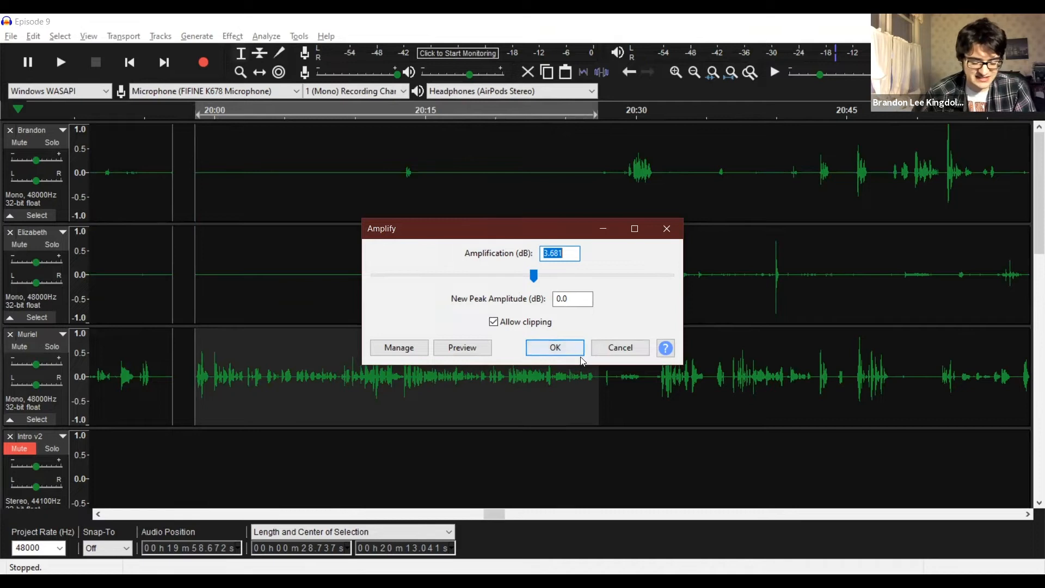
pyautogui.click(546, 347)
# Listen to the amplified passage of the third recording track from about 19:58.4.
pyautogui.click(193, 365)
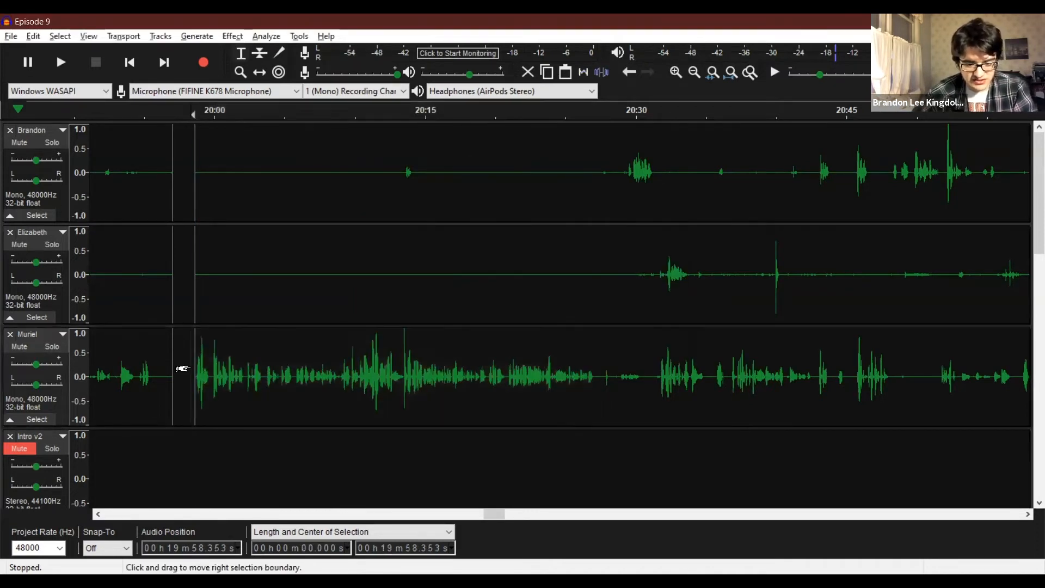
pyautogui.press('space')
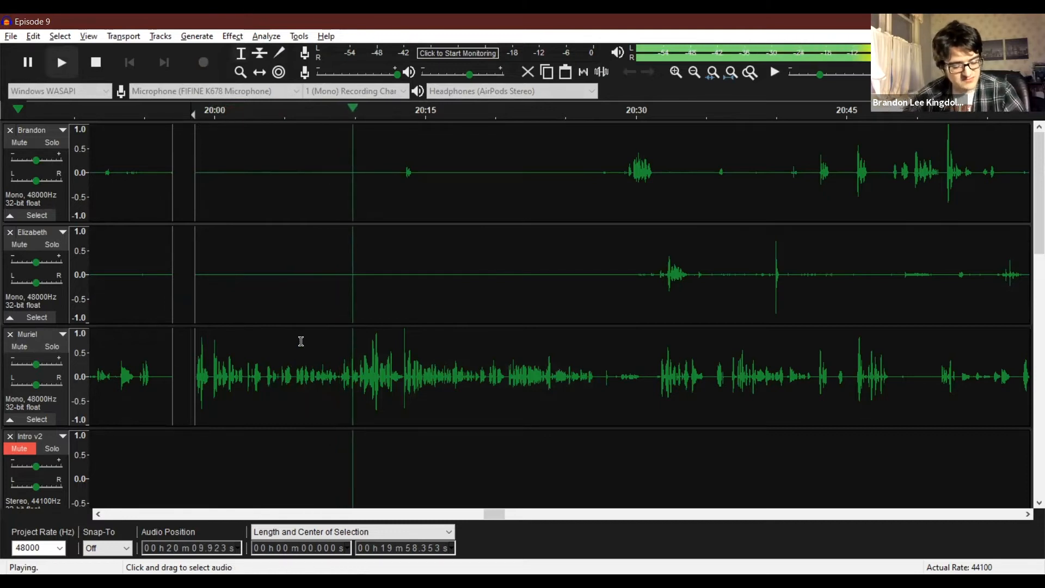
pyautogui.press('space')
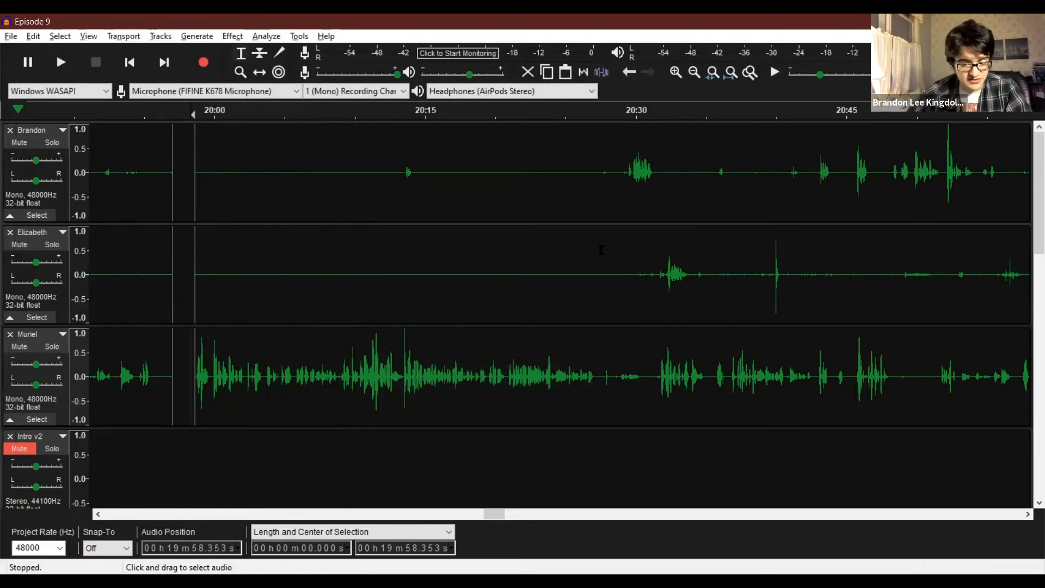
# Silence the stray sound at about 20:27.7 to 20:28.5 in the third recording track and listen from about 20:26.9.
pyautogui.click(603, 185)
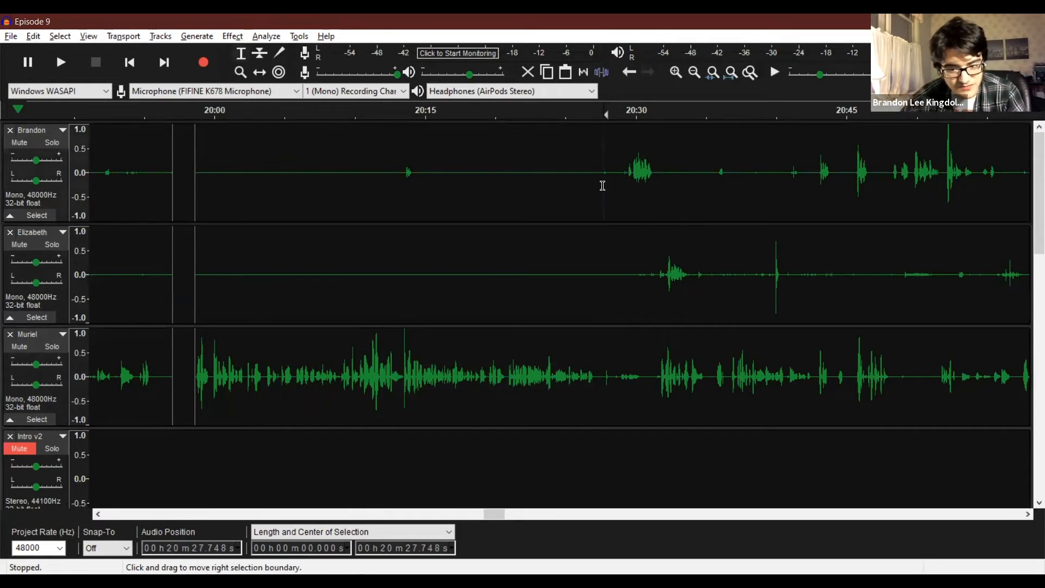
pyautogui.click(610, 388)
pyautogui.moveTo(612, 389); pyautogui.dragTo(603, 385)
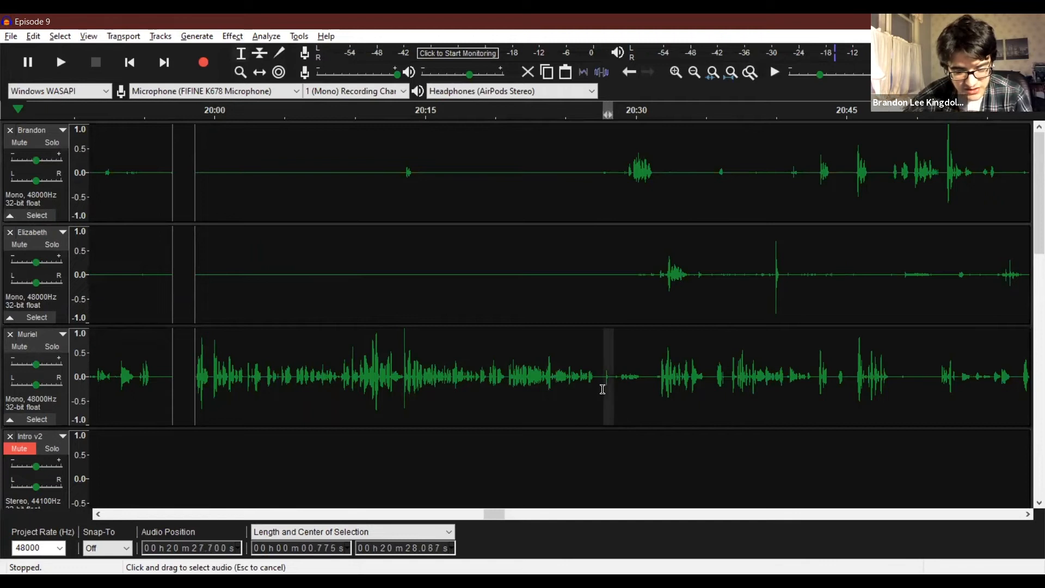
pyautogui.click(592, 371)
pyautogui.press('space')
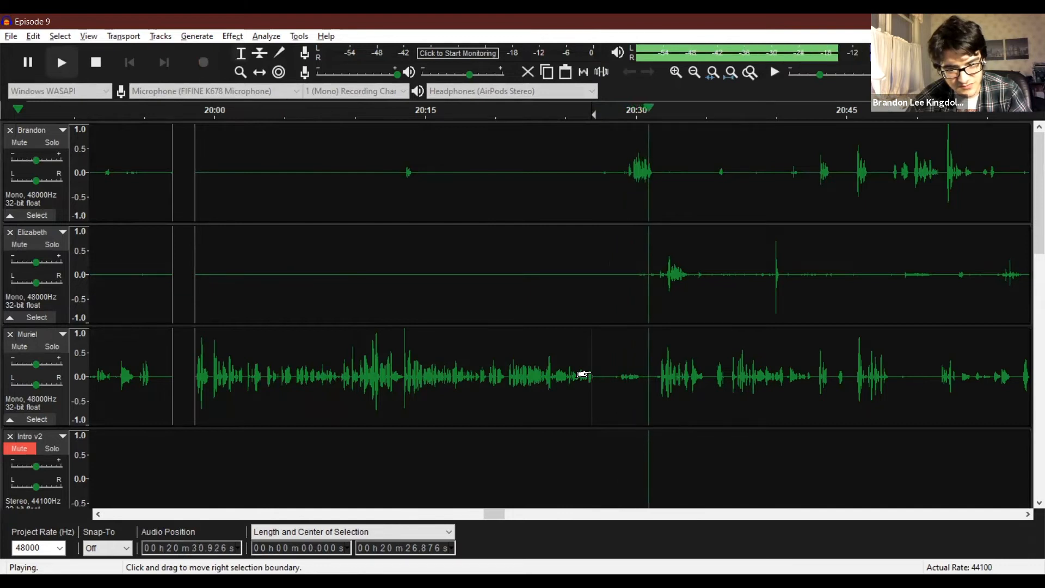
pyautogui.press('space')
# Delete the pause from about 20:27.5 to 20:29.0 across the three recording tracks.
pyautogui.moveTo(621, 179); pyautogui.dragTo(603, 307)
pyautogui.moveTo(593, 365); pyautogui.dragTo(599, 374)
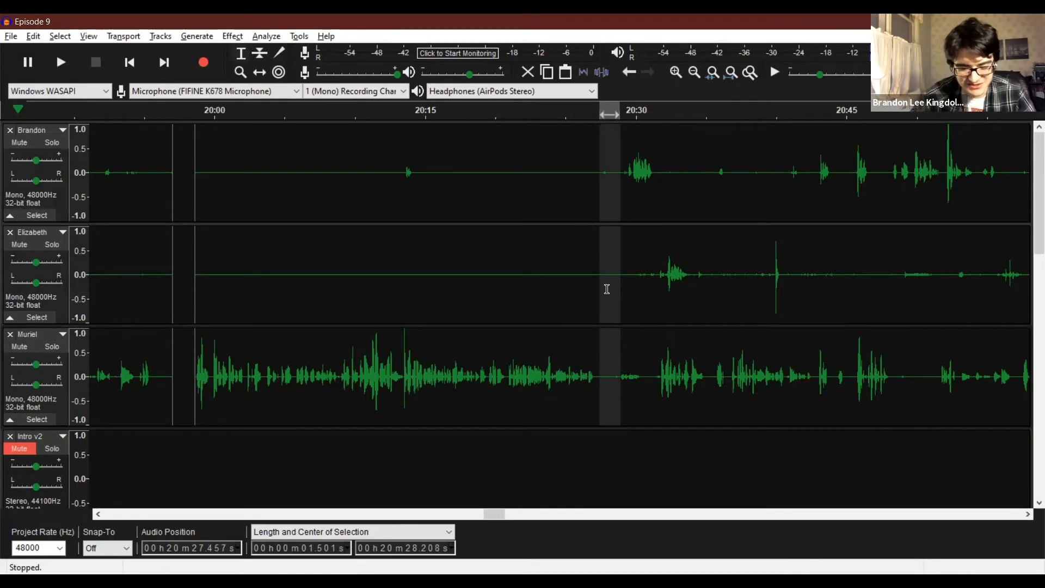
pyautogui.press('Delete')
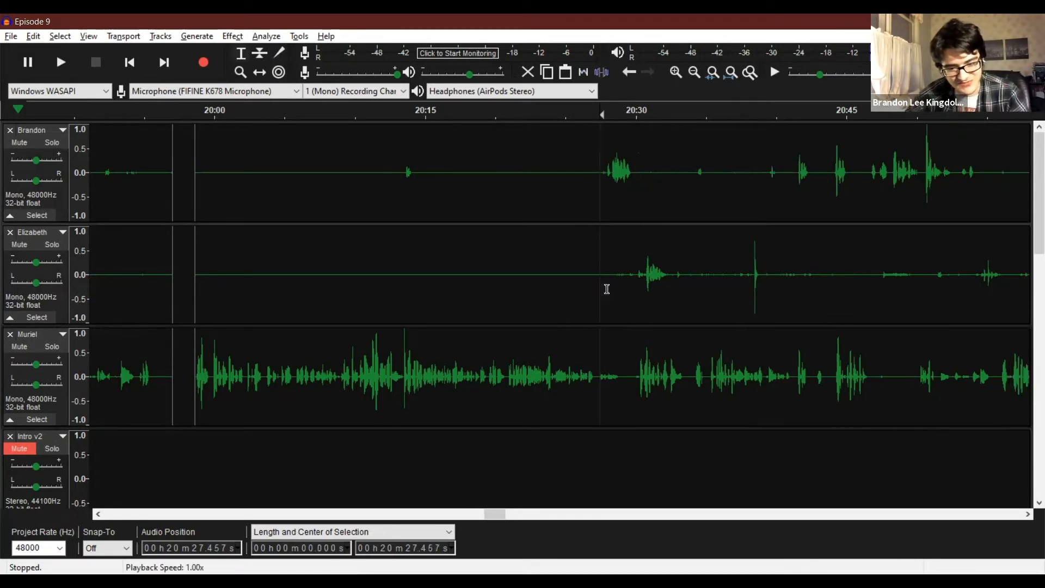
# Listen from about 20:25.1 and silence about 20:27.2 to 20:29.1 in the third recording track.
pyautogui.click(567, 376)
pyautogui.press('space')
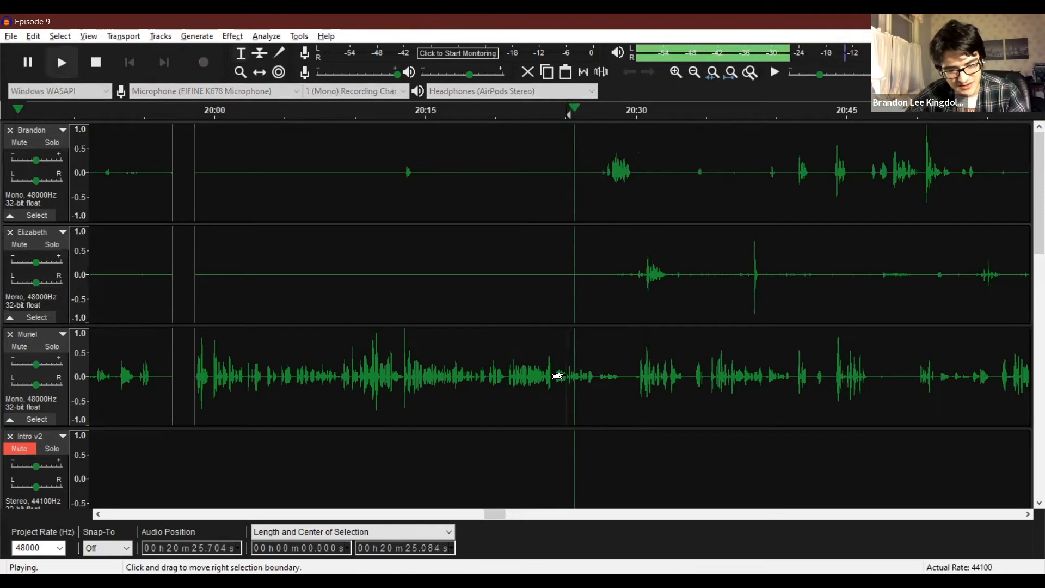
pyautogui.press('space')
pyautogui.moveTo(597, 381); pyautogui.dragTo(622, 387)
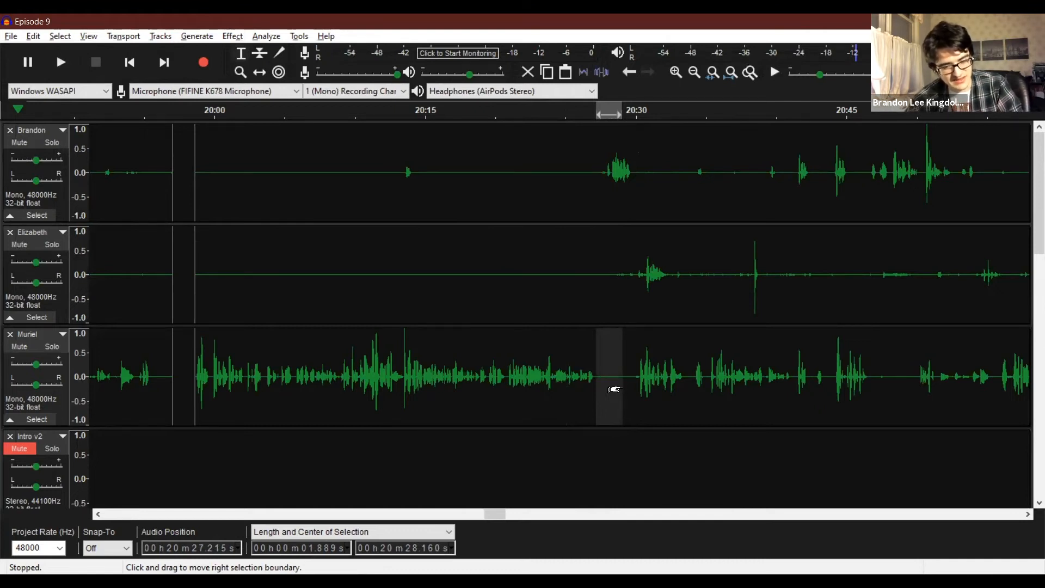
# Listen to the recording tracks from about 20:25.3, 20:13.5 and 20:27.0.
pyautogui.click(569, 379)
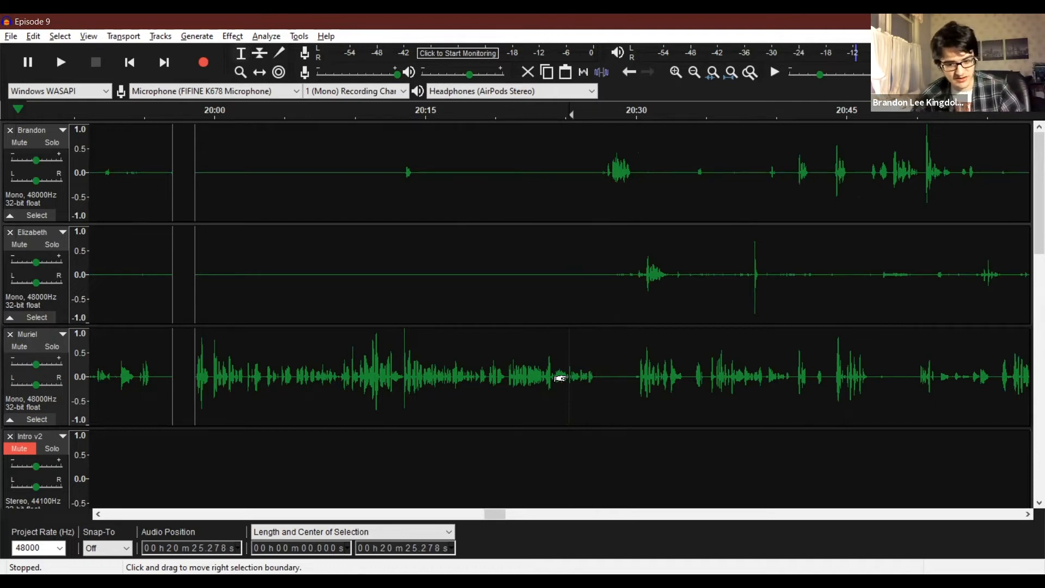
pyautogui.press('space')
pyautogui.press('space')
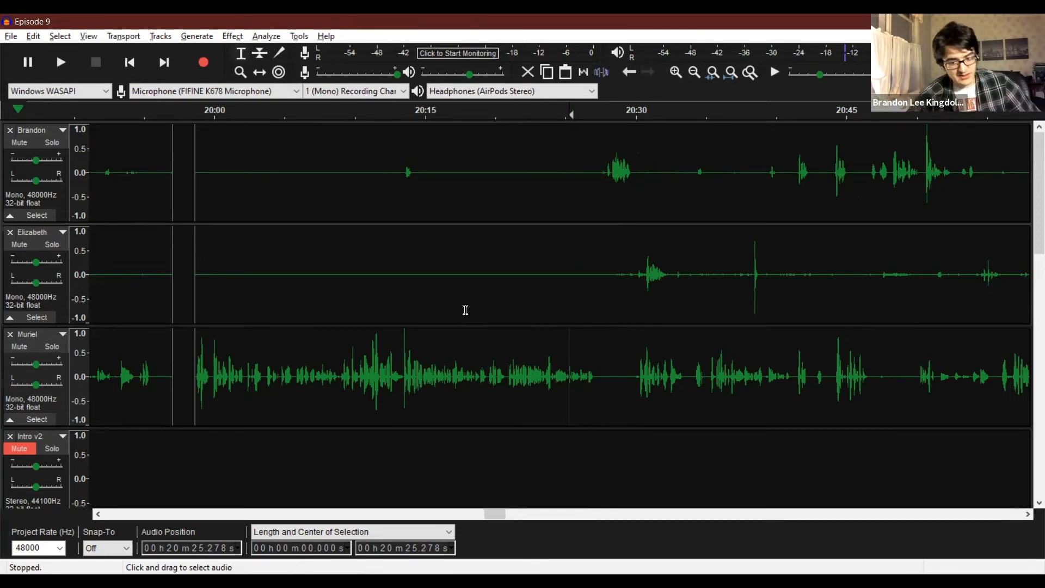
pyautogui.click(403, 178)
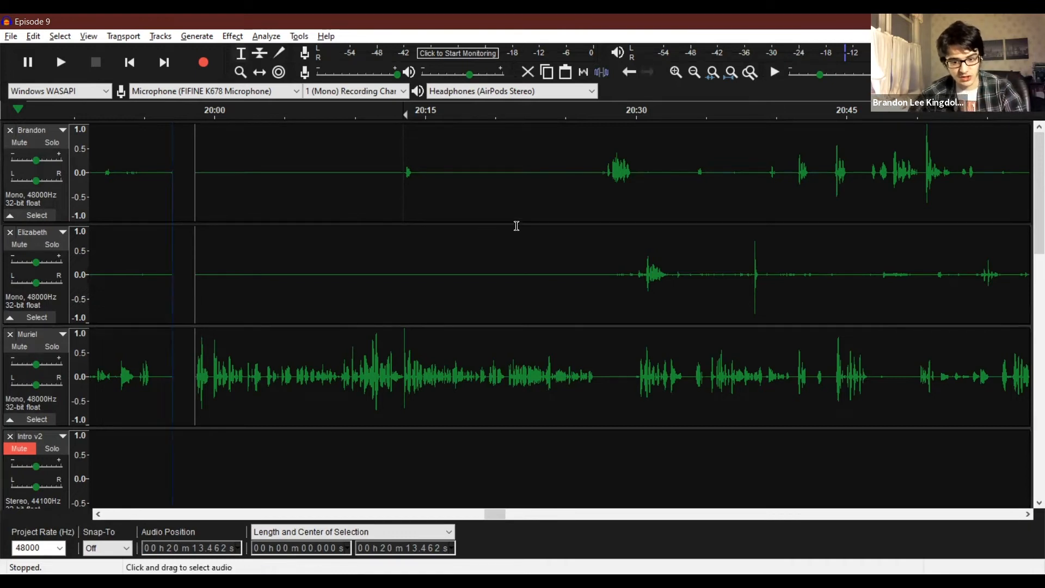
pyautogui.press('space')
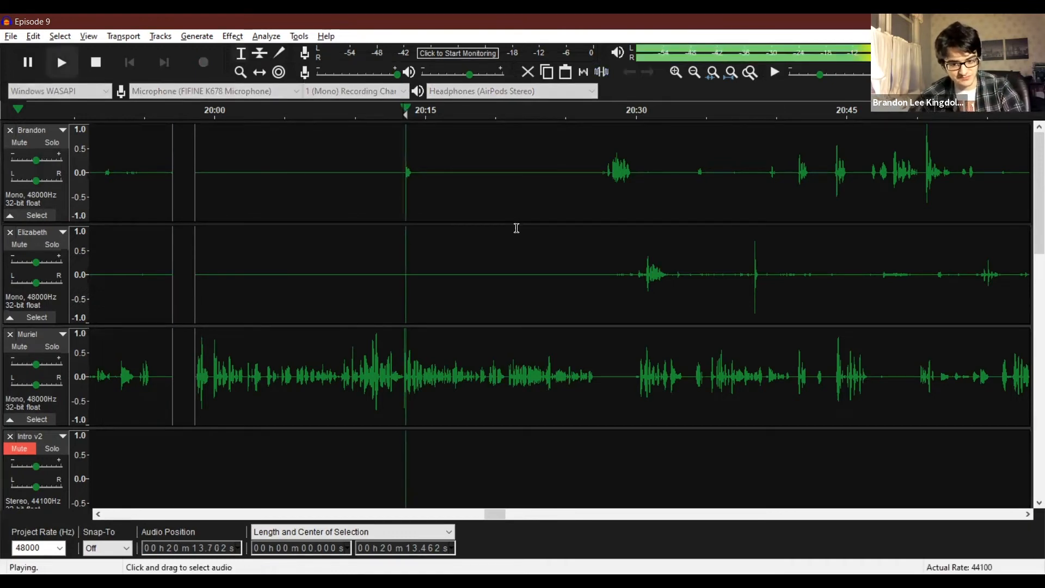
pyautogui.press('space')
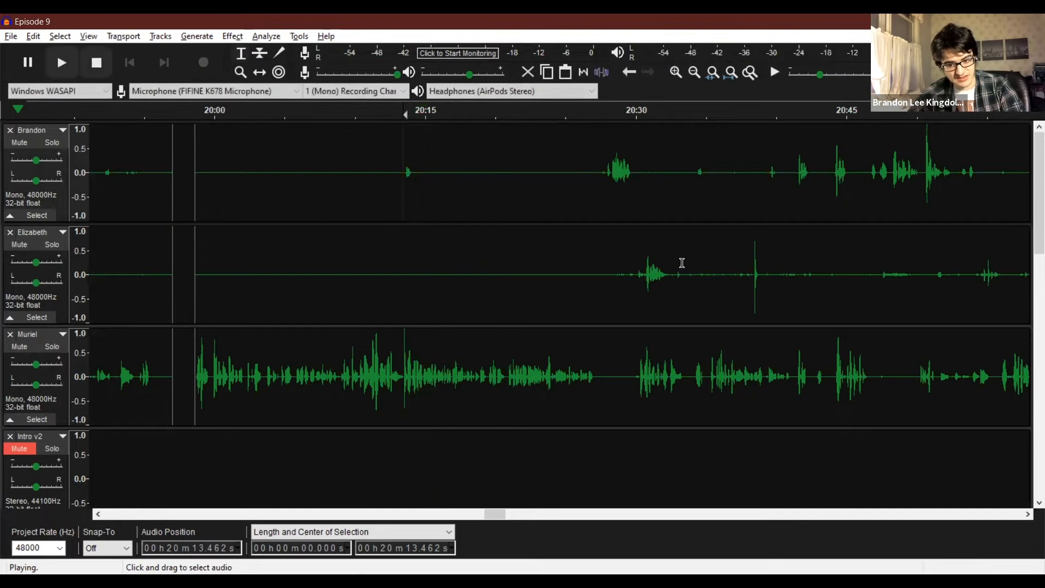
pyautogui.click(595, 276)
pyautogui.press('space')
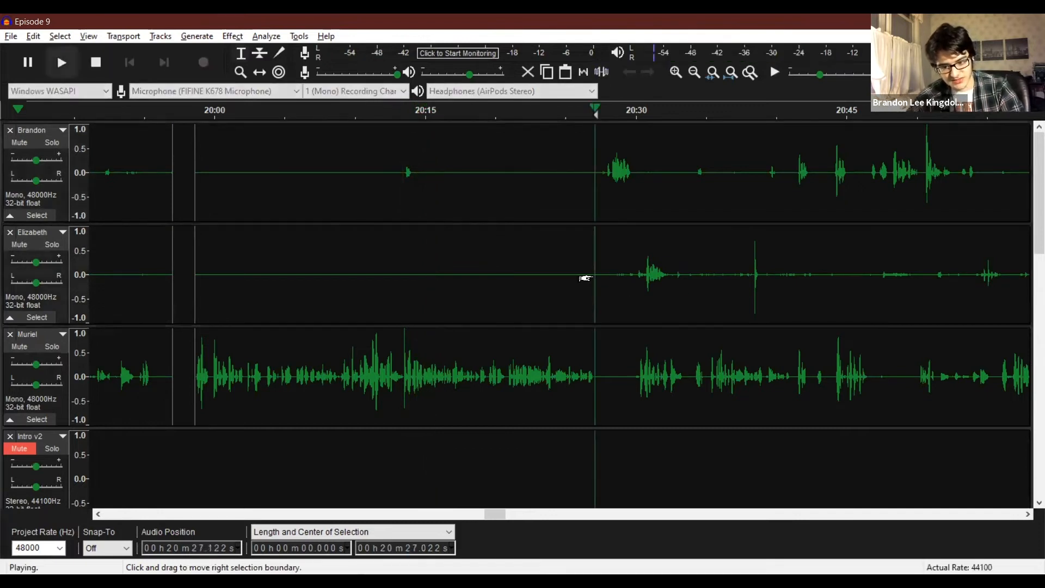
pyautogui.press('space')
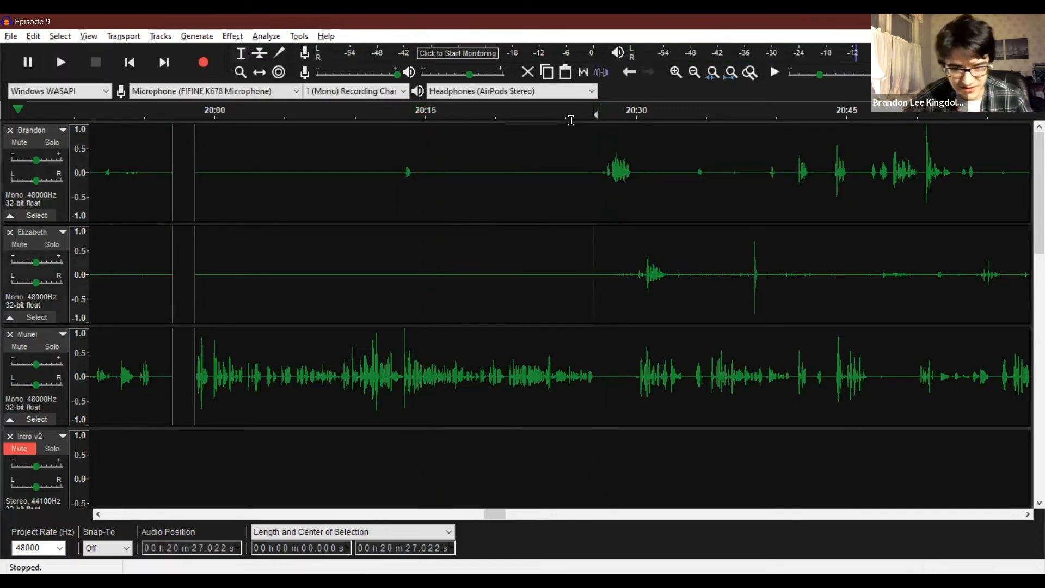
# Silence the faint noise at about 20:27.6 to 20:27.9 in the first recording track and listen from about 20:27.2.
pyautogui.click(240, 73)
pyautogui.click(602, 154)
pyautogui.click(603, 154)
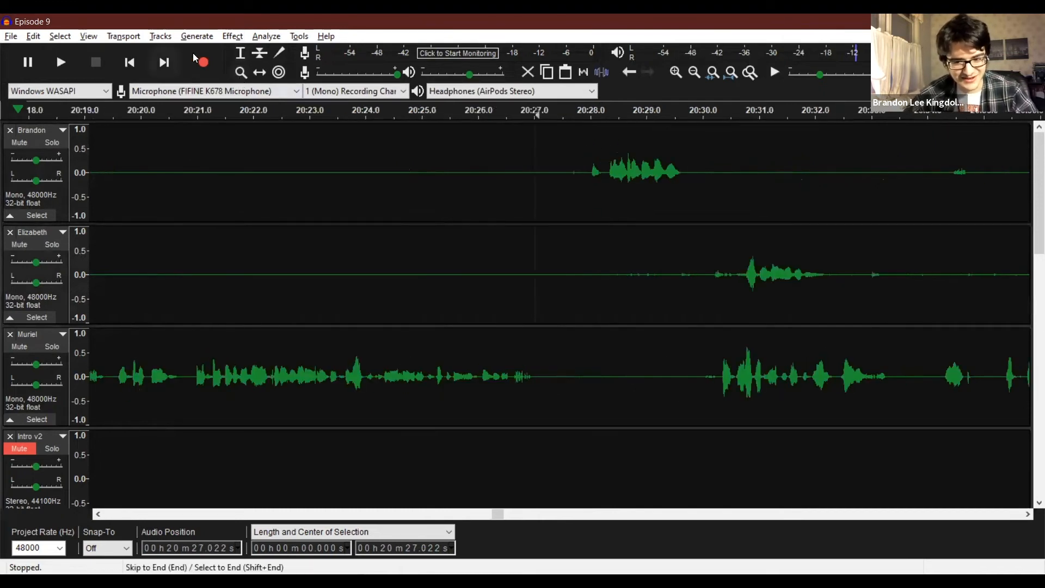
pyautogui.click(240, 56)
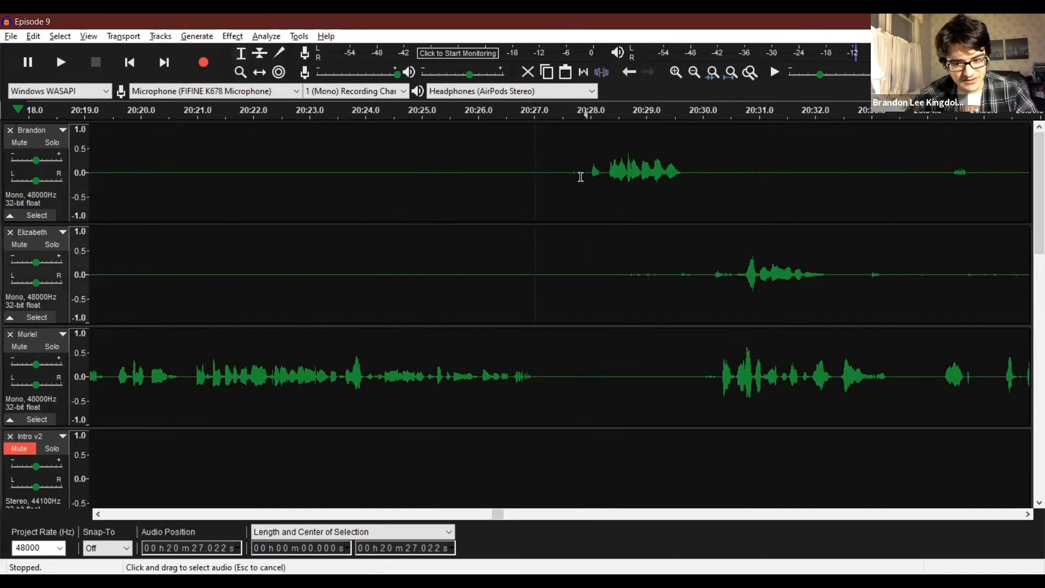
pyautogui.moveTo(582, 176); pyautogui.dragTo(568, 173)
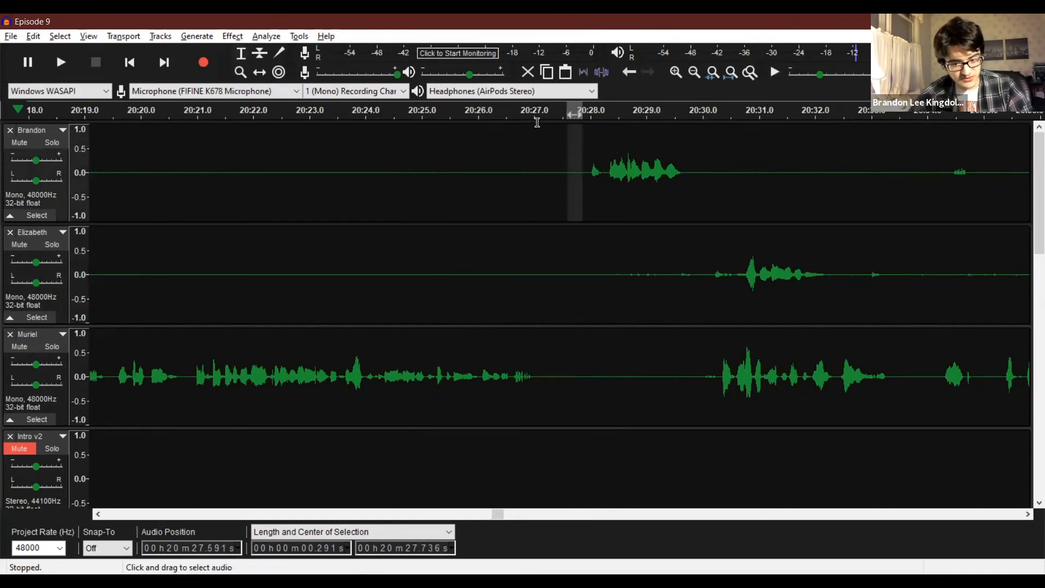
pyautogui.click(542, 171)
pyautogui.press('space')
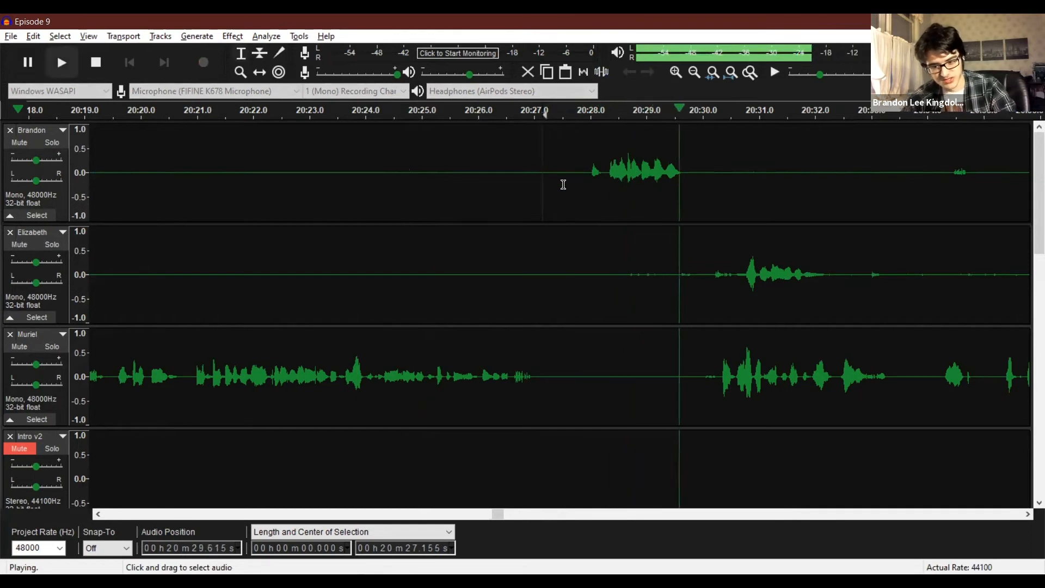
pyautogui.press('space')
# Silence the faint noise at about 20:28.4 to 20:30.2 in the second recording track and listen from about 20:30.1.
pyautogui.moveTo(613, 278); pyautogui.dragTo(712, 279)
pyautogui.click(708, 275)
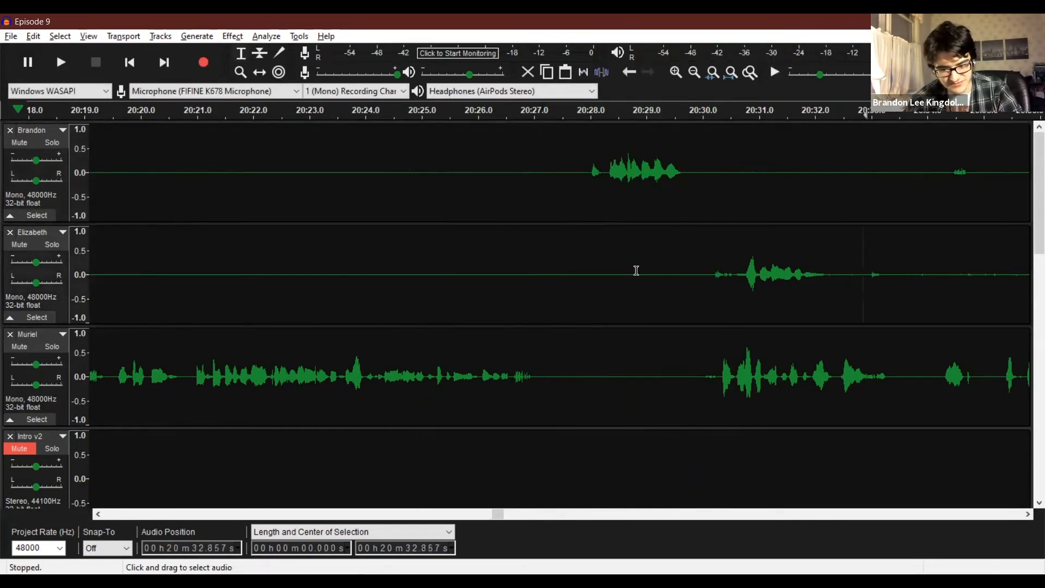
pyautogui.press('space')
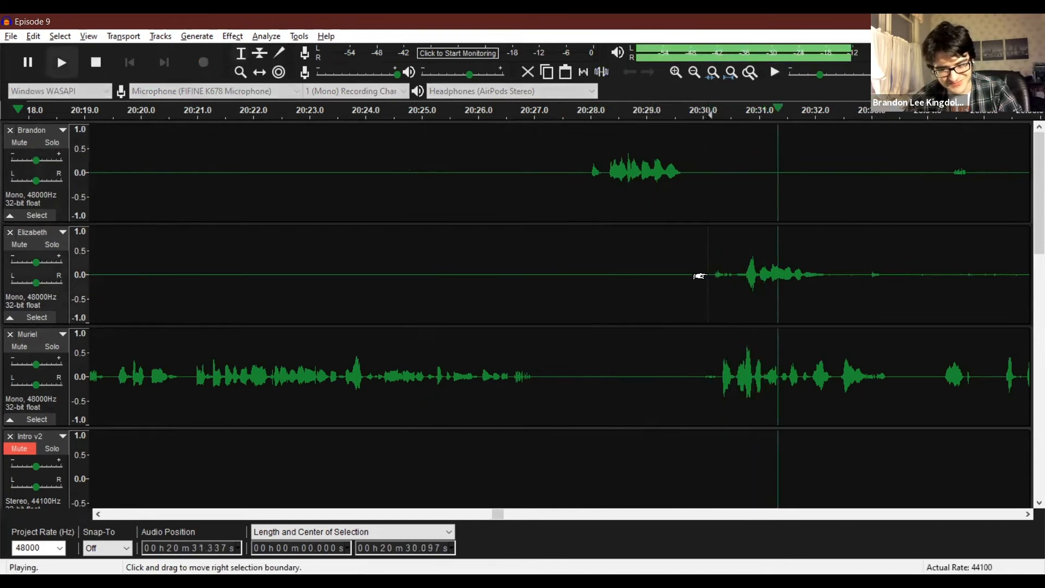
pyautogui.press('space')
# Silence about 20:29.8 to 20:30.7 in the second recording track and about 20:29.9 to 20:30.3 in the third.
pyautogui.moveTo(741, 270); pyautogui.dragTo(692, 265)
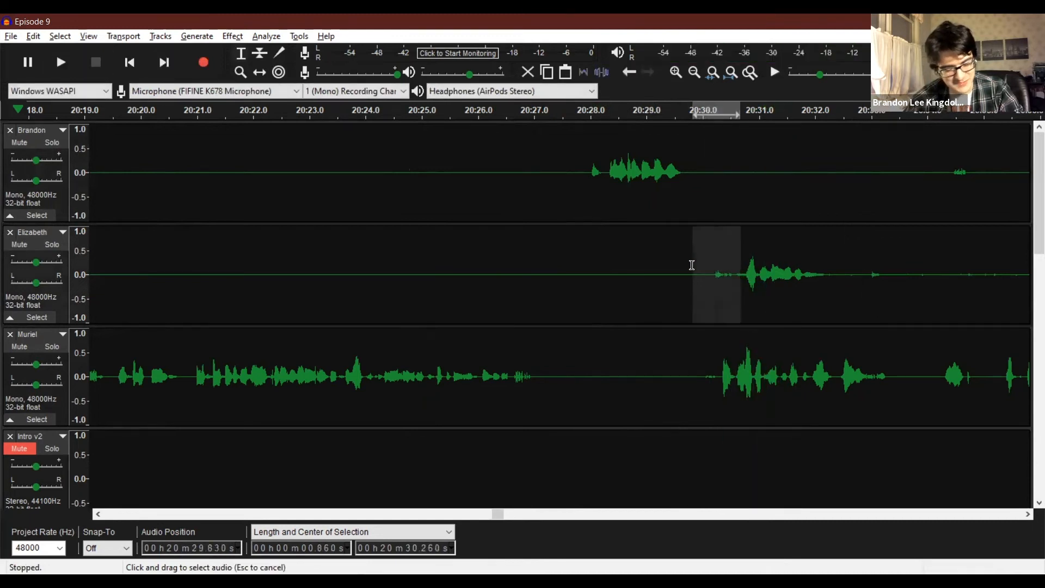
pyautogui.click(650, 276)
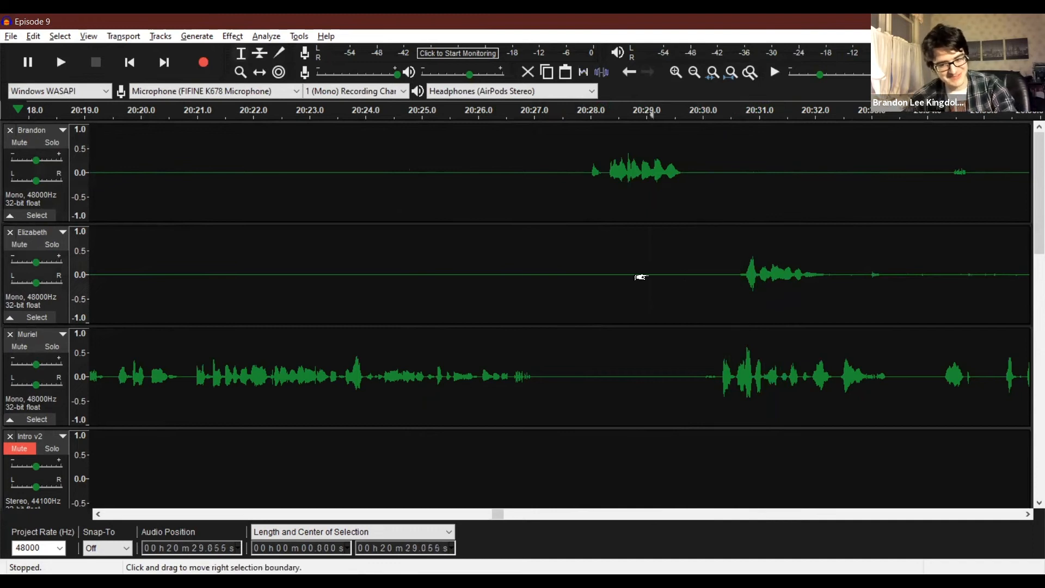
pyautogui.press('space')
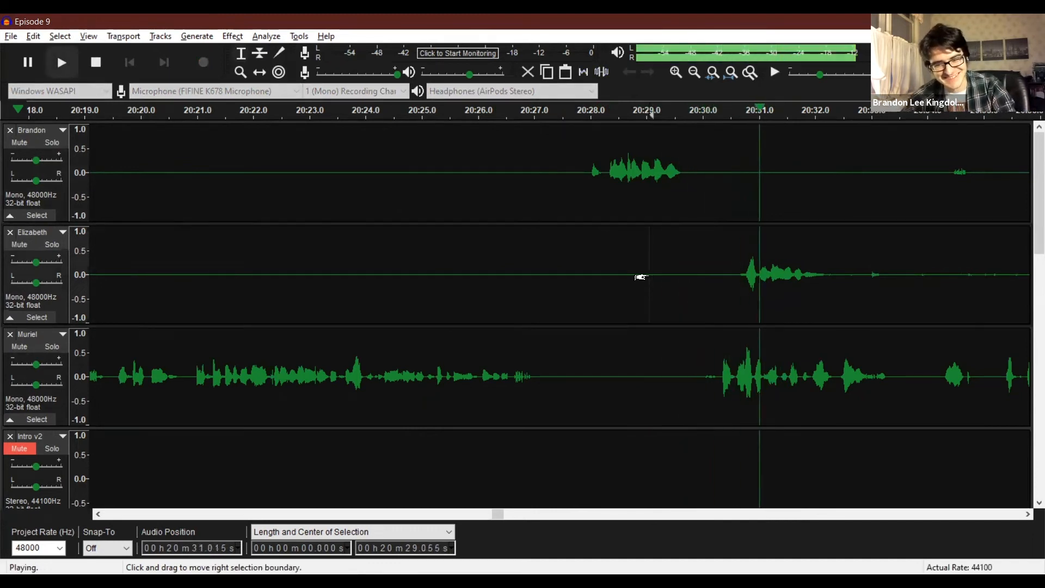
pyautogui.press('space')
pyautogui.click(716, 377)
pyautogui.moveTo(698, 375); pyautogui.dragTo(719, 378)
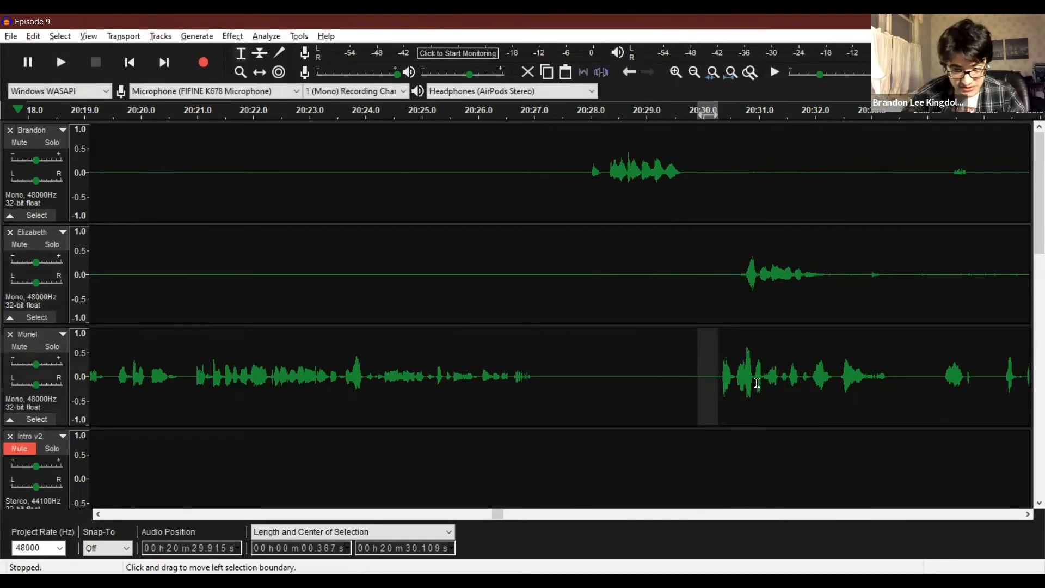
# Listen from about 20:34.4 and silence the crosstalk at about 20:34.3 to 20:34.9 in the third recording track.
pyautogui.click(1029, 515)
pyautogui.click(1029, 515)
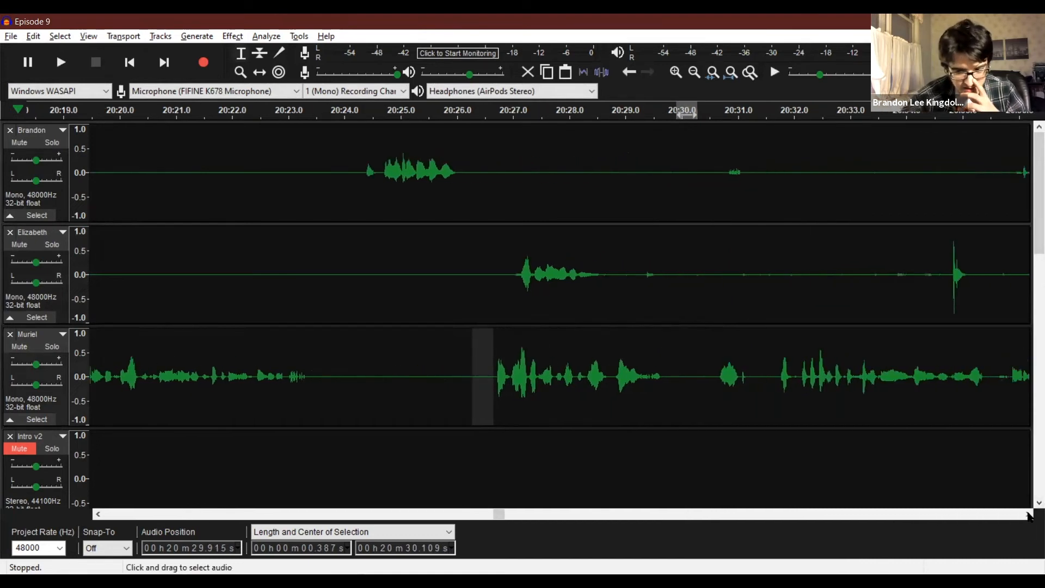
pyautogui.click(1029, 515)
pyautogui.click(468, 166)
pyautogui.press('space')
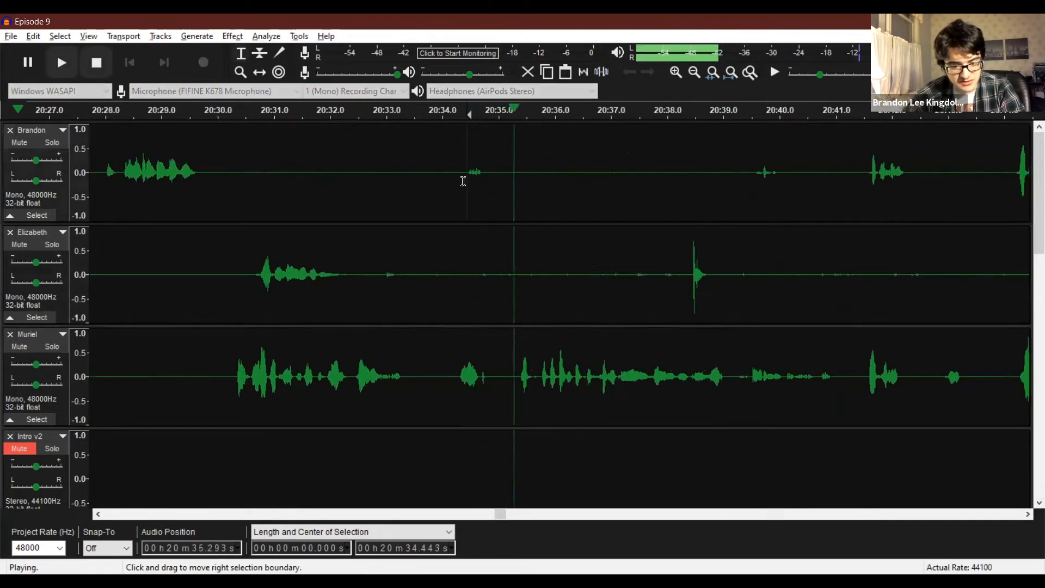
pyautogui.press('space')
pyautogui.click(453, 373)
pyautogui.press('space')
pyautogui.press('space')
pyautogui.moveTo(491, 368); pyautogui.dragTo(458, 348)
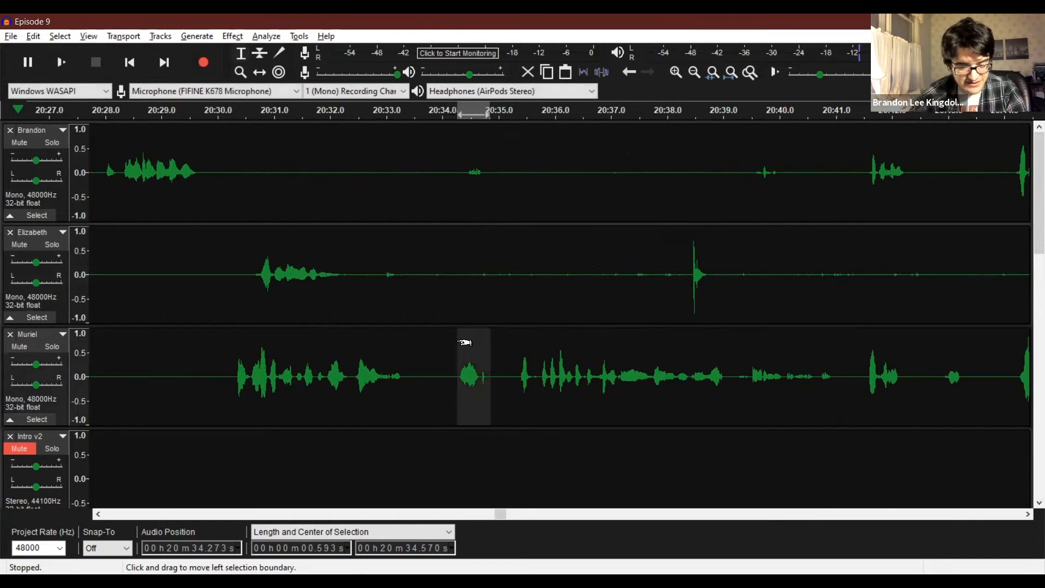
# Try to shift the second recording track's passage at about 20:30.5 to 20:32.7 about 0.4 s earlier.
pyautogui.moveTo(247, 275); pyautogui.dragTo(365, 278)
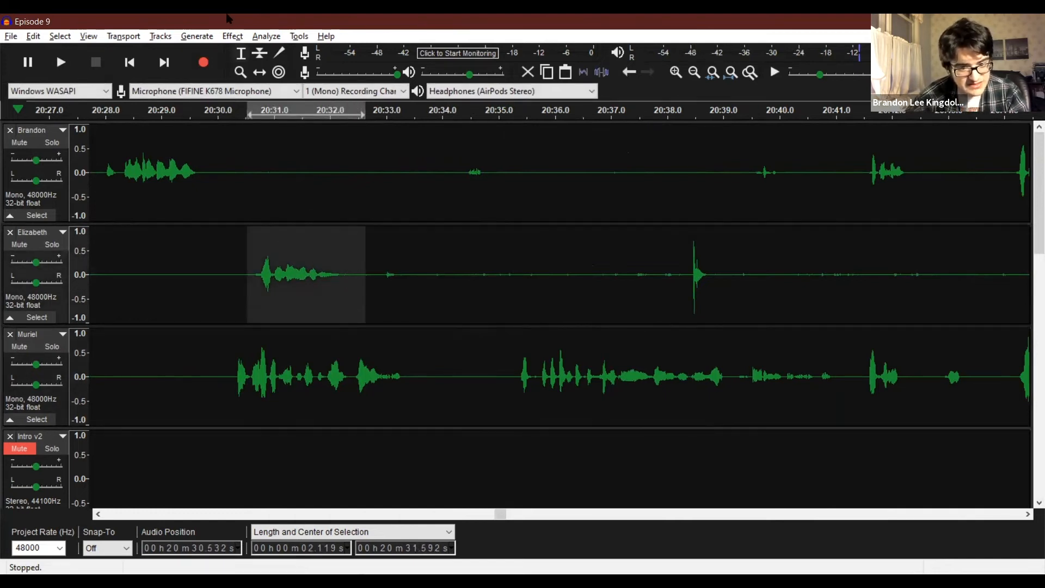
pyautogui.moveTo(299, 263); pyautogui.dragTo(276, 262)
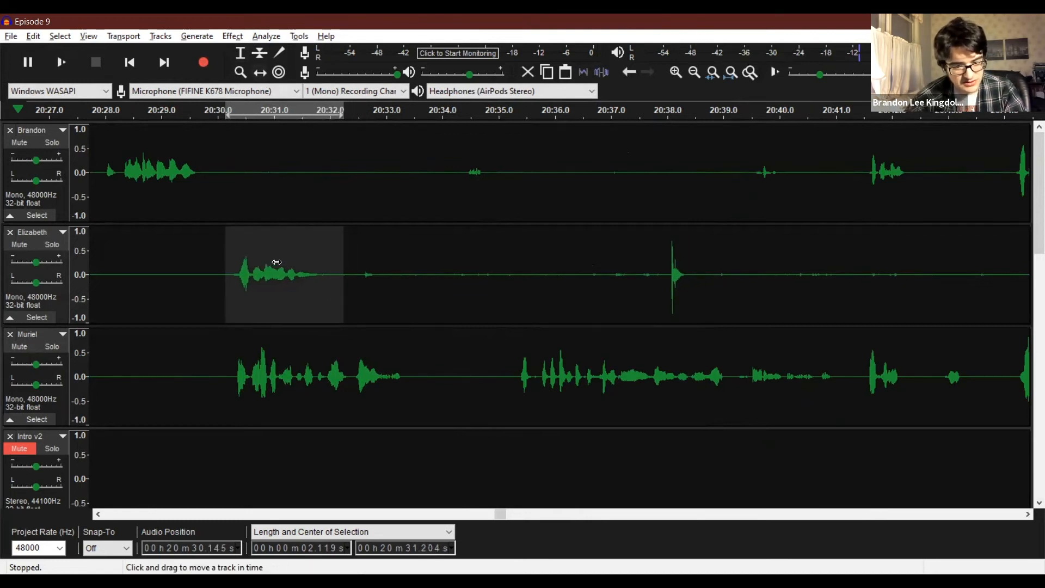
pyautogui.hotkey('ctrl', 'z')
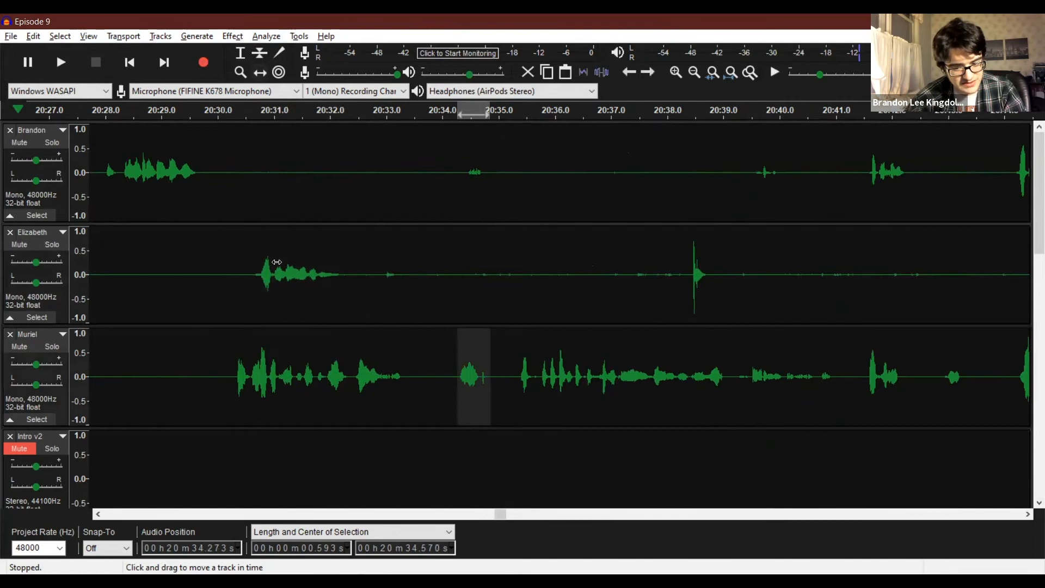
pyautogui.hotkey('ctrl', 'y')
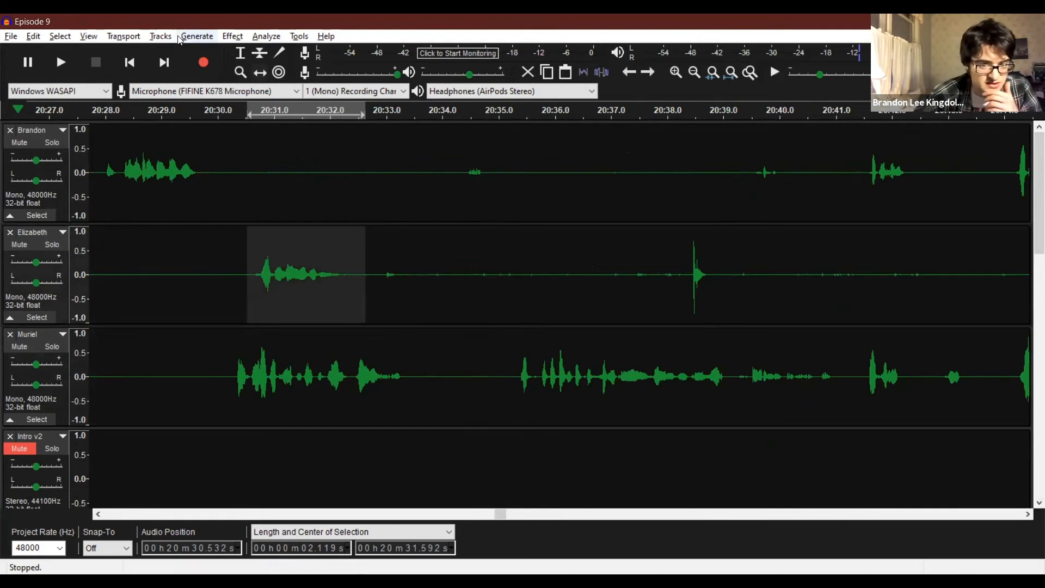
# Try to split the passage at about 20:30.5 to 20:32.7 in the second recording track into its own clip.
pyautogui.click(34, 36)
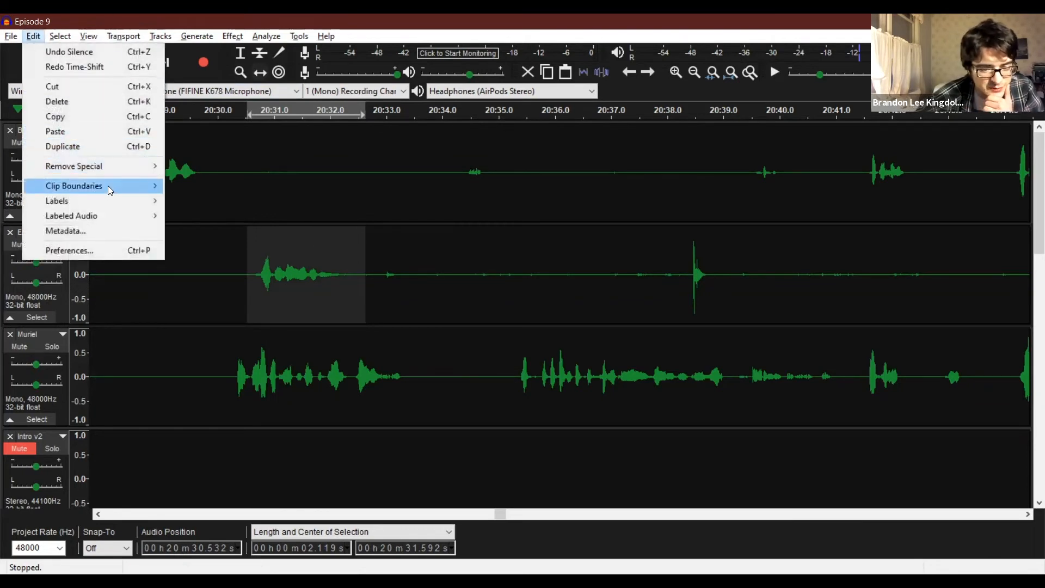
pyautogui.moveTo(108, 185)
pyautogui.click(191, 186)
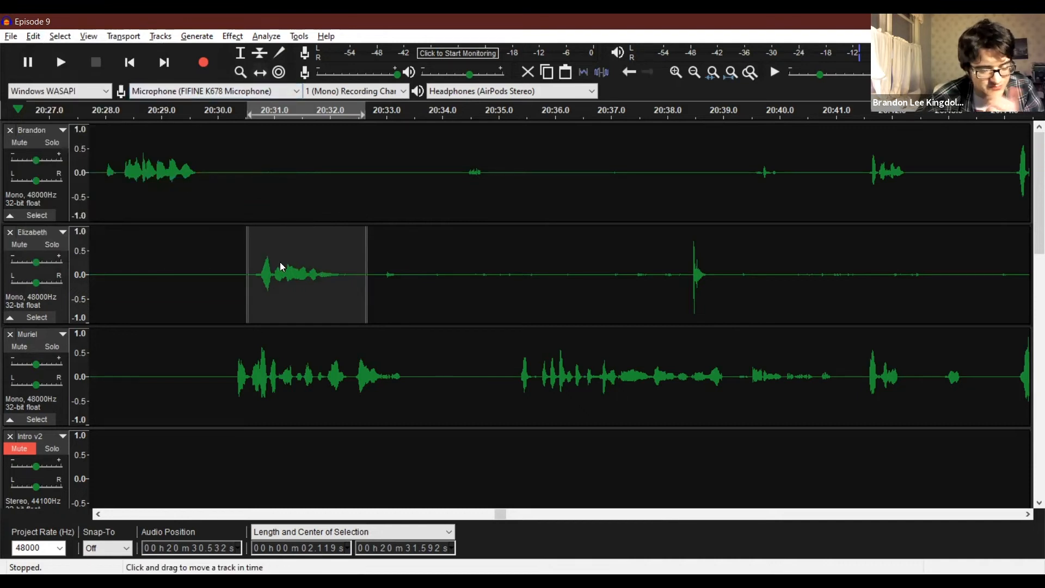
pyautogui.click(33, 37)
pyautogui.click(60, 52)
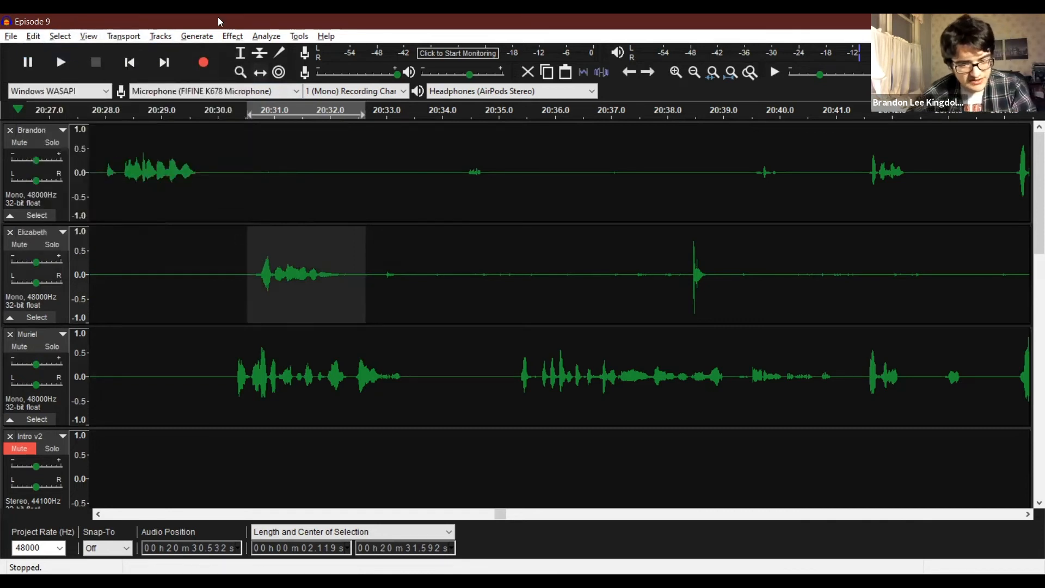
# Try to paste the second recording track's passage from about 20:30.6 to 20:32.3 at about 20:29.7.
pyautogui.click(265, 277)
pyautogui.moveTo(253, 275); pyautogui.dragTo(346, 274)
pyautogui.click(199, 251)
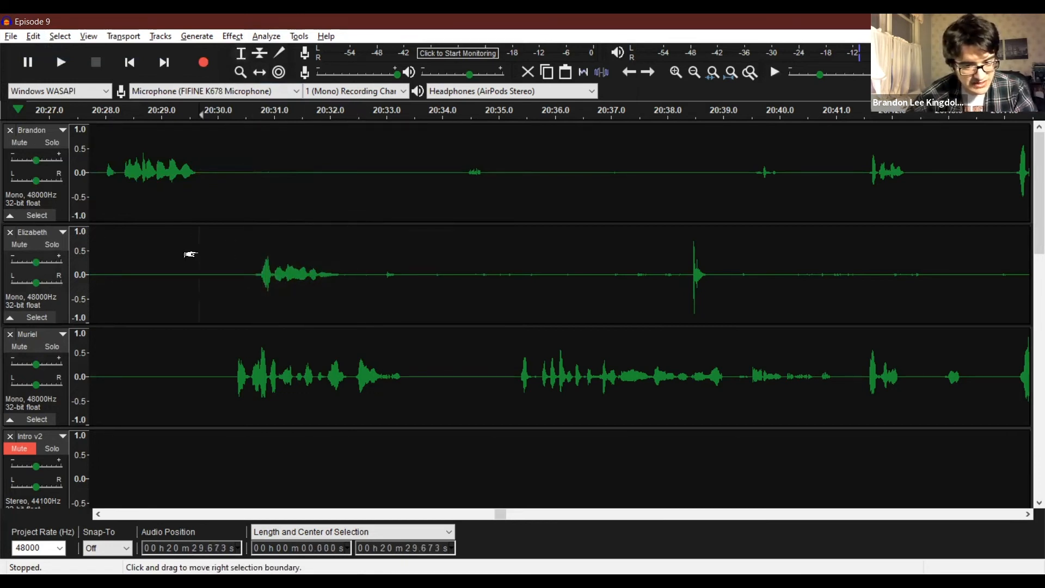
pyautogui.hotkey('ctrl', 'v')
pyautogui.hotkey('ctrl', 'z')
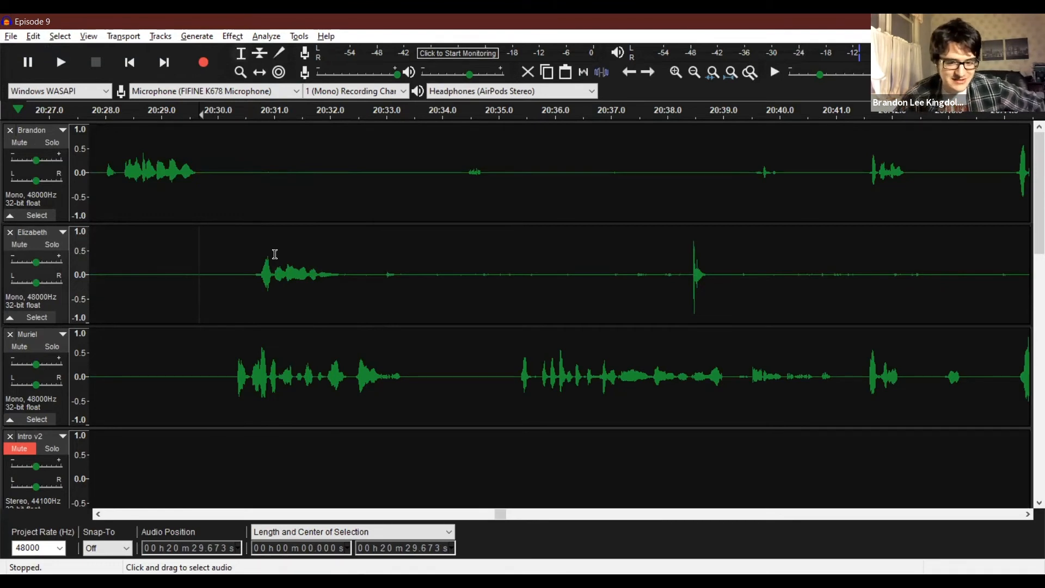
# Delete the pause from about 20:29.7 to 20:30.1 across the three recording tracks.
pyautogui.click(216, 252)
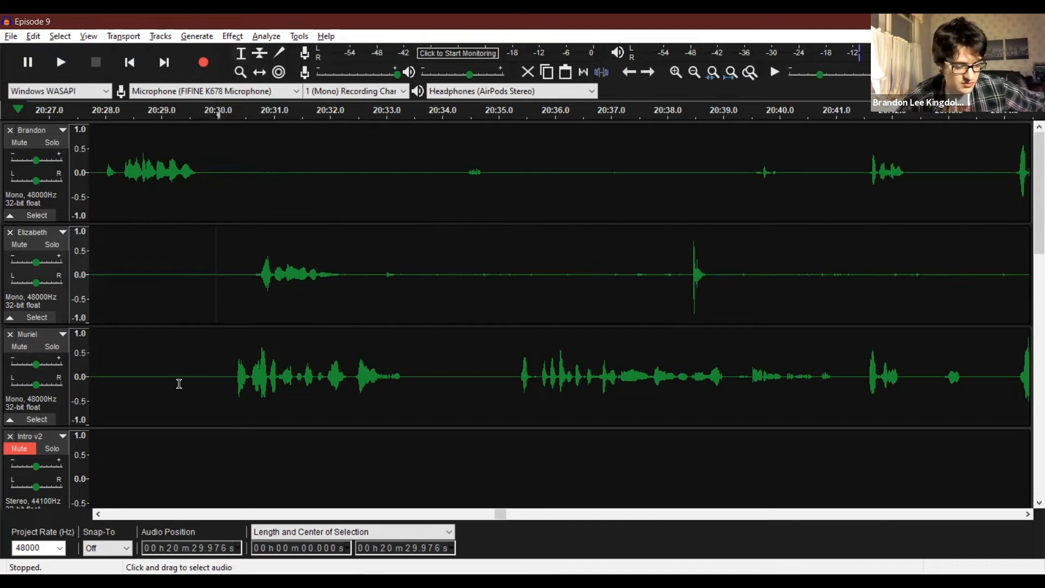
pyautogui.click(254, 279)
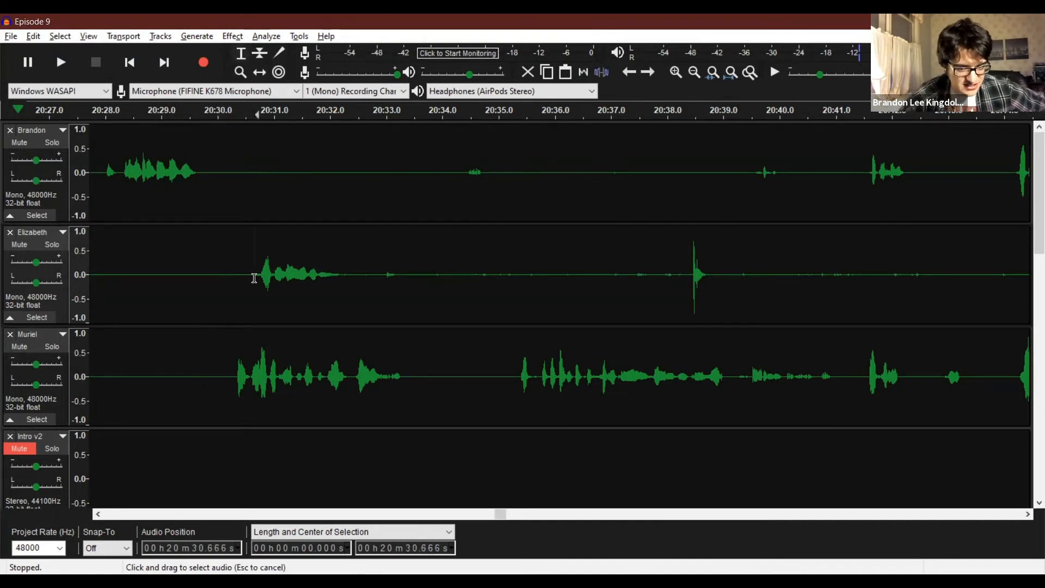
pyautogui.moveTo(215, 188); pyautogui.dragTo(211, 414)
pyautogui.moveTo(198, 167); pyautogui.dragTo(222, 386)
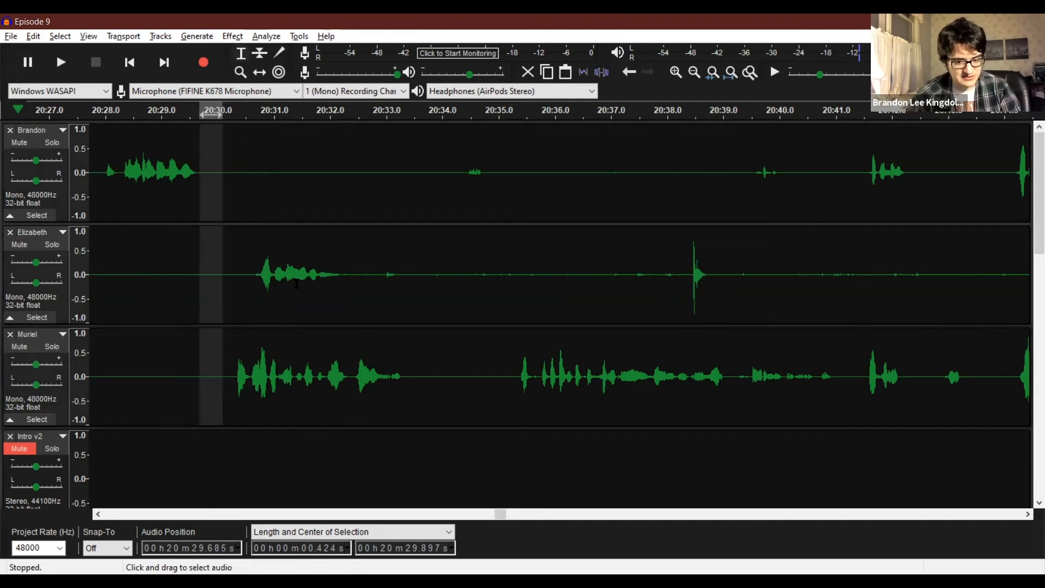
pyautogui.press('Delete')
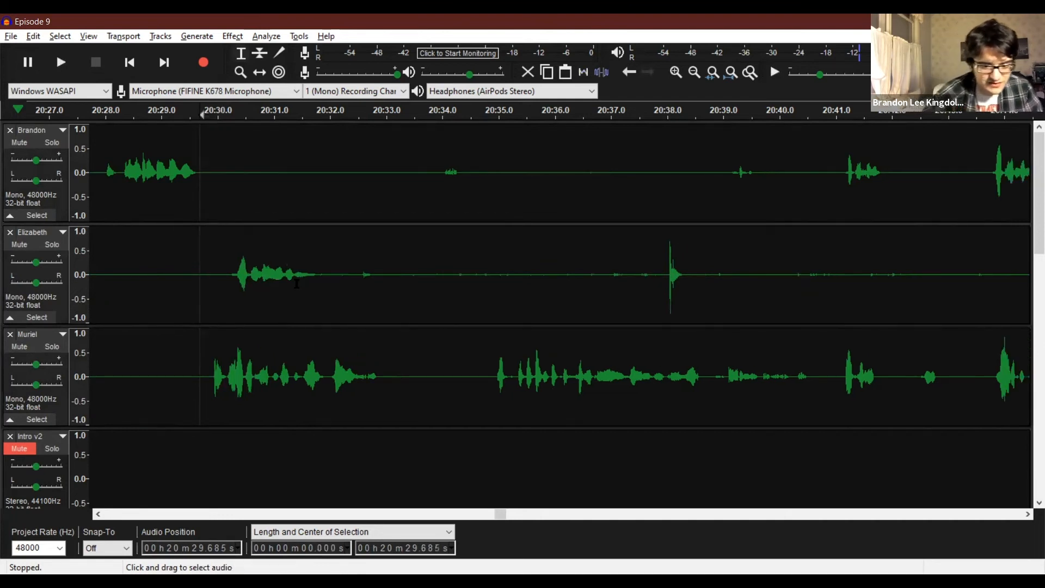
# Undo a trial deletion of the third recording track's pause from about 20:33.1 to 20:34.8 and split that pause into its own clip.
pyautogui.click(217, 362)
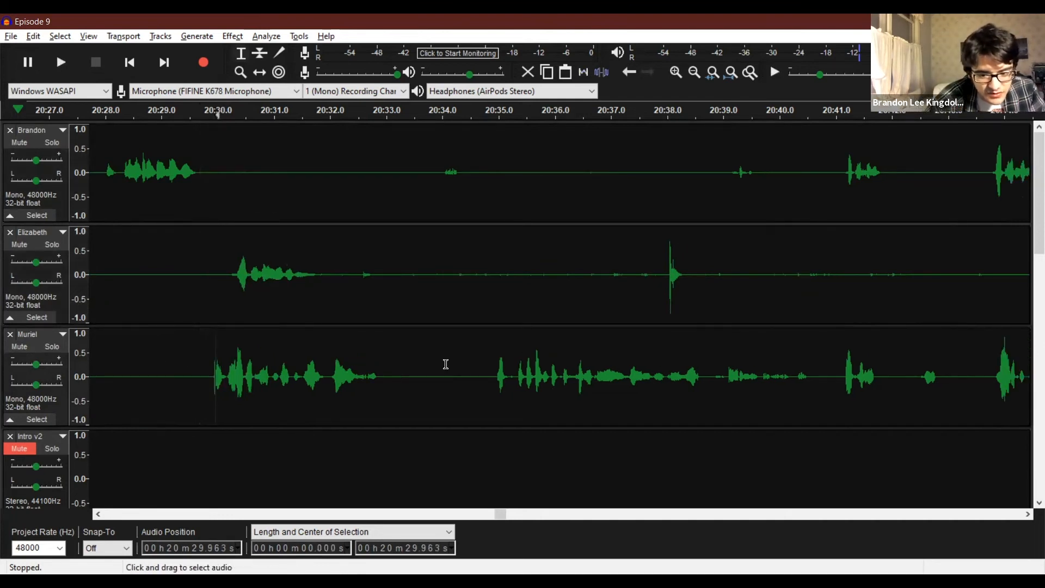
pyautogui.moveTo(394, 375); pyautogui.dragTo(488, 383)
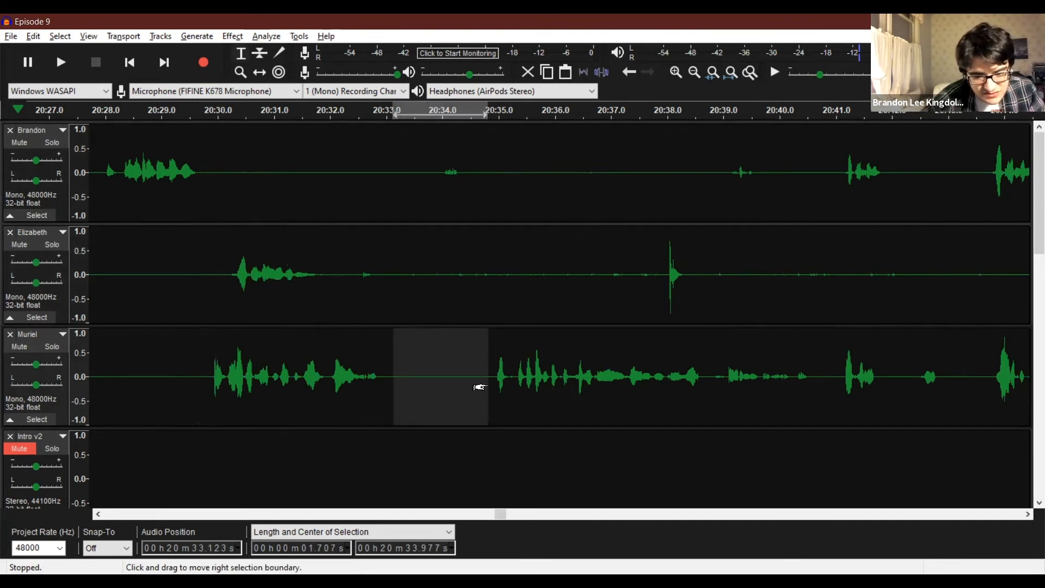
pyautogui.press('Delete')
pyautogui.hotkey('ctrl', 'z')
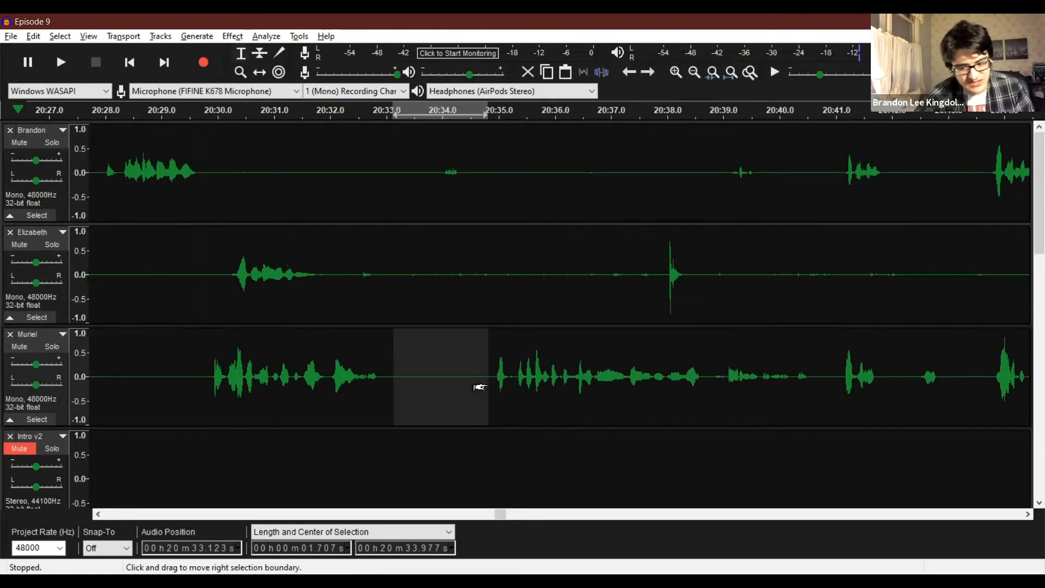
pyautogui.click(33, 36)
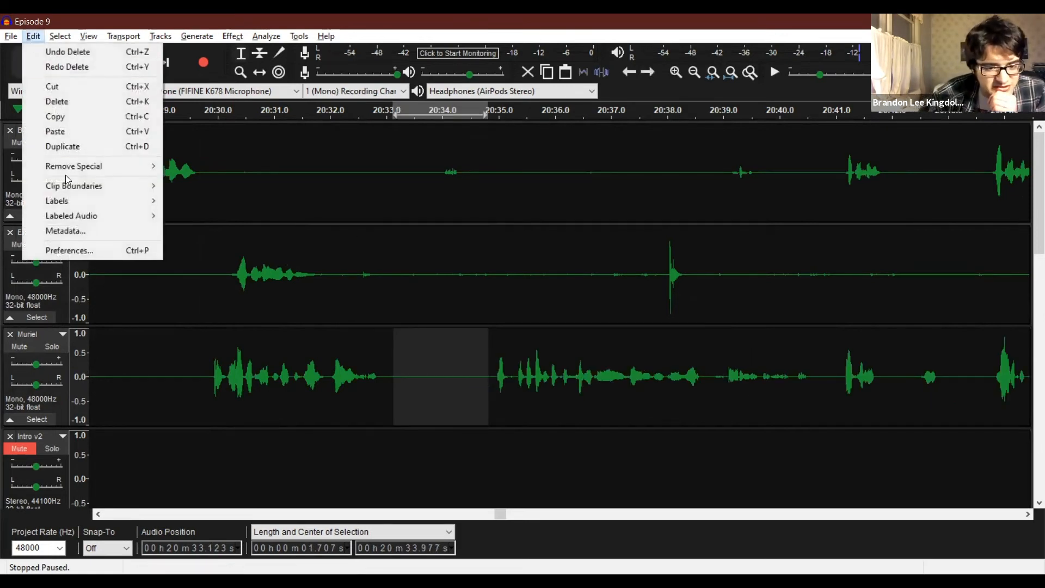
pyautogui.moveTo(72, 188)
pyautogui.click(190, 185)
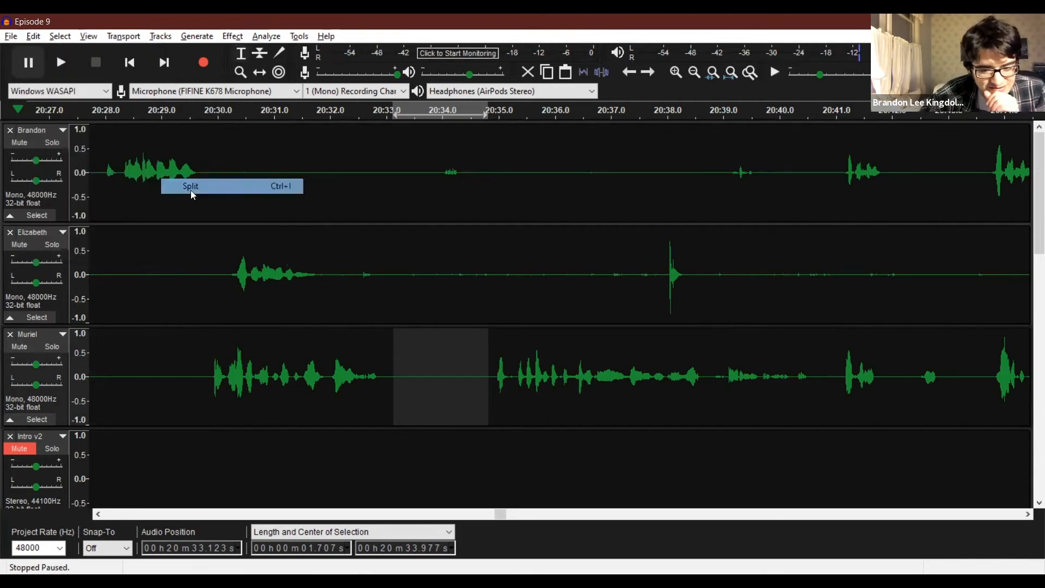
pyautogui.click(265, 65)
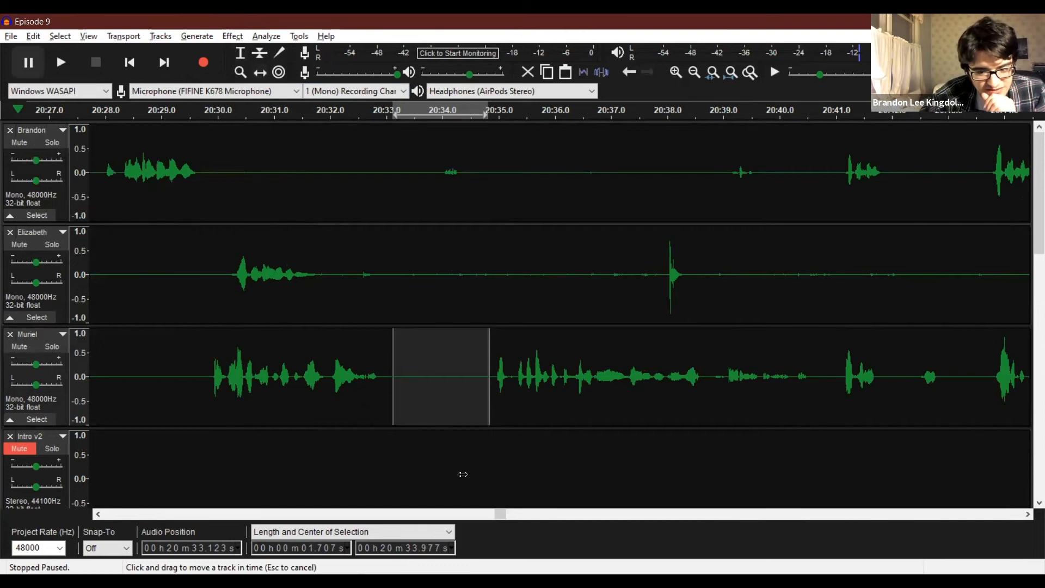
pyautogui.scroll(-10, 462, 475)
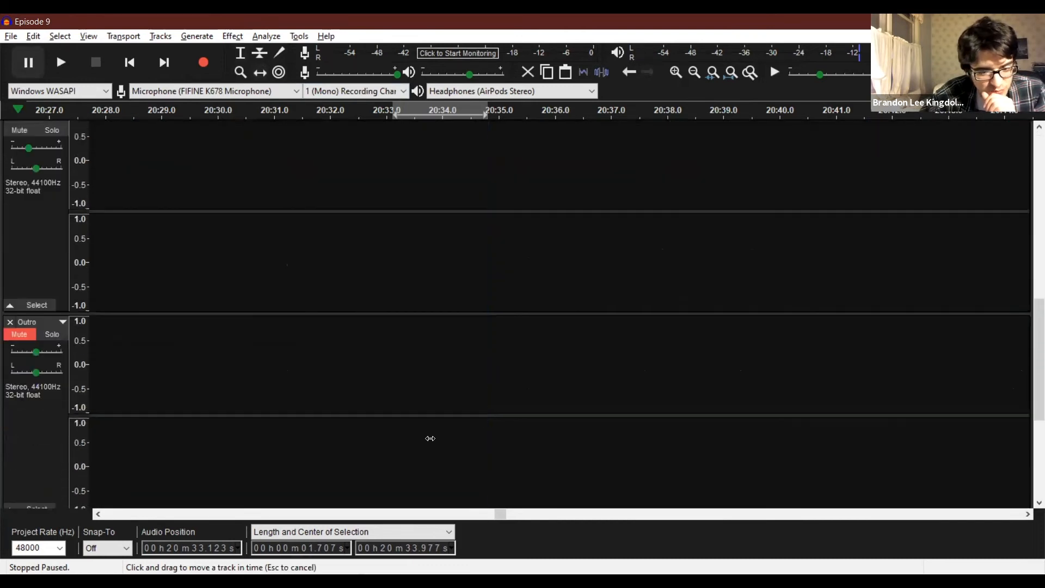
pyautogui.scroll(-2, 430, 438)
pyautogui.scroll(10, 442, 414)
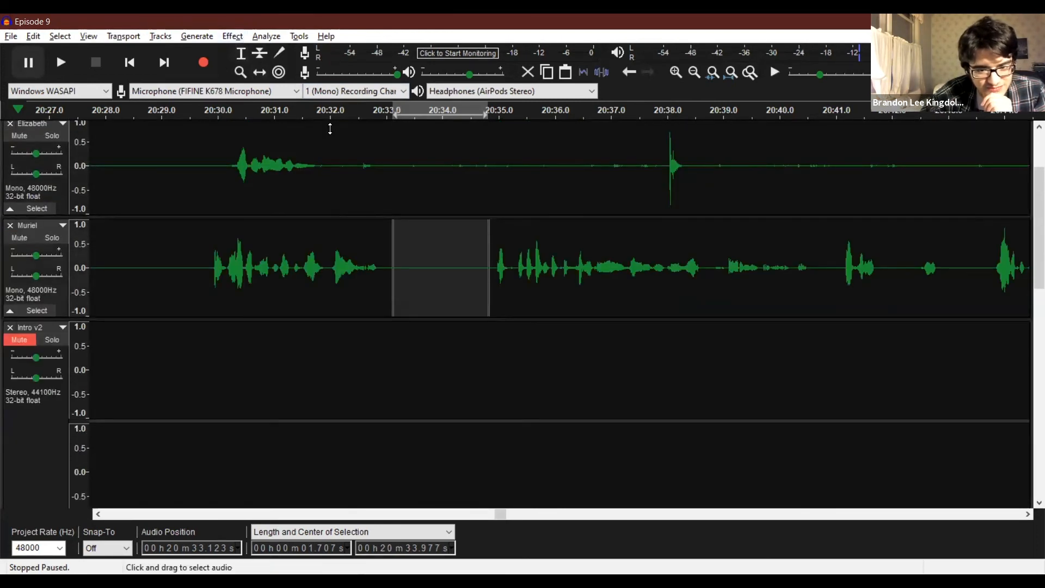
pyautogui.click(261, 72)
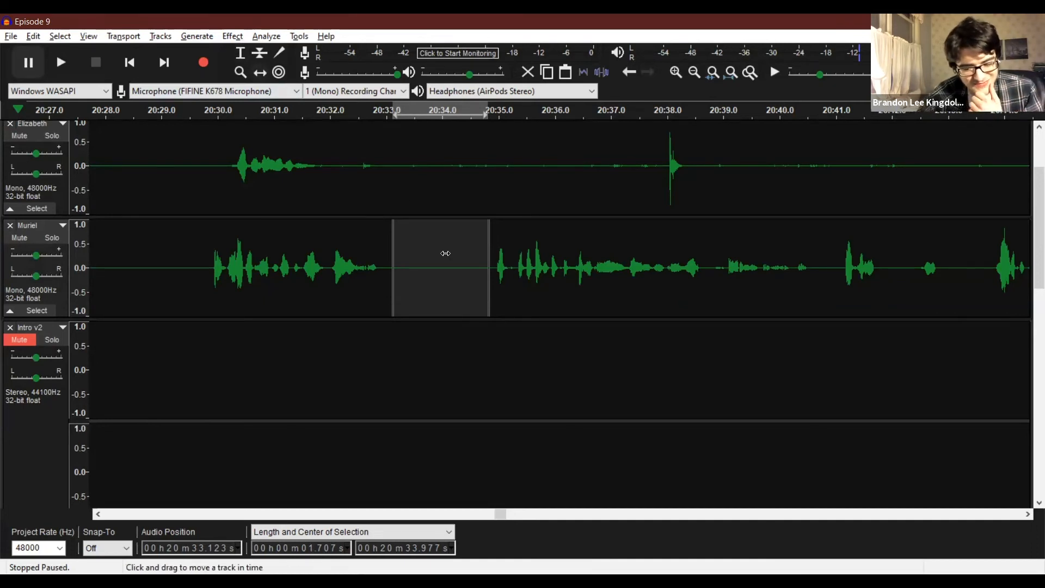
pyautogui.scroll(2, 425, 158)
pyautogui.click(240, 52)
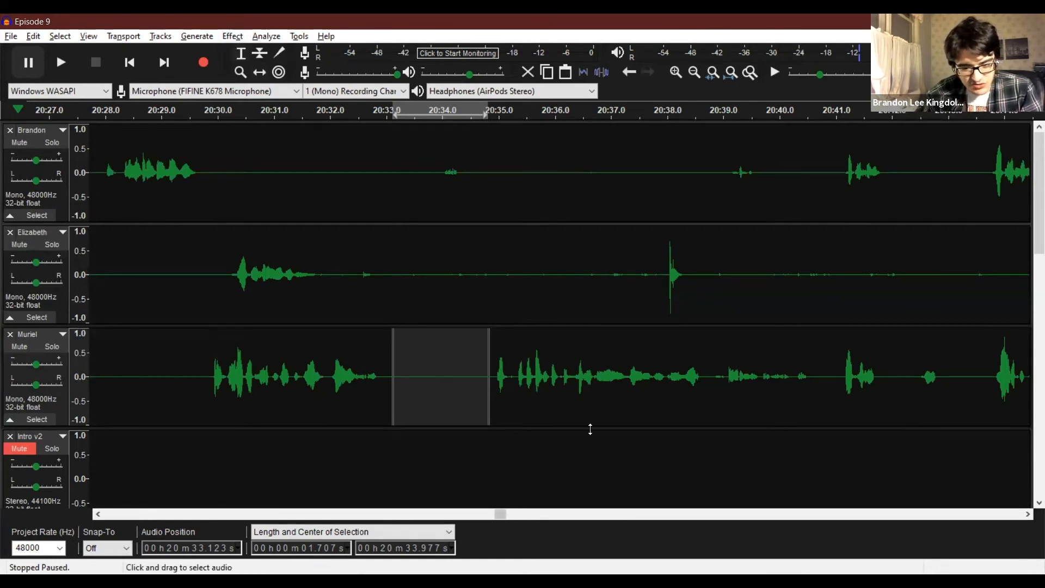
# Play back the episode from about 20:38.1 to check the following conversation.
pyautogui.click(610, 392)
pyautogui.press('space')
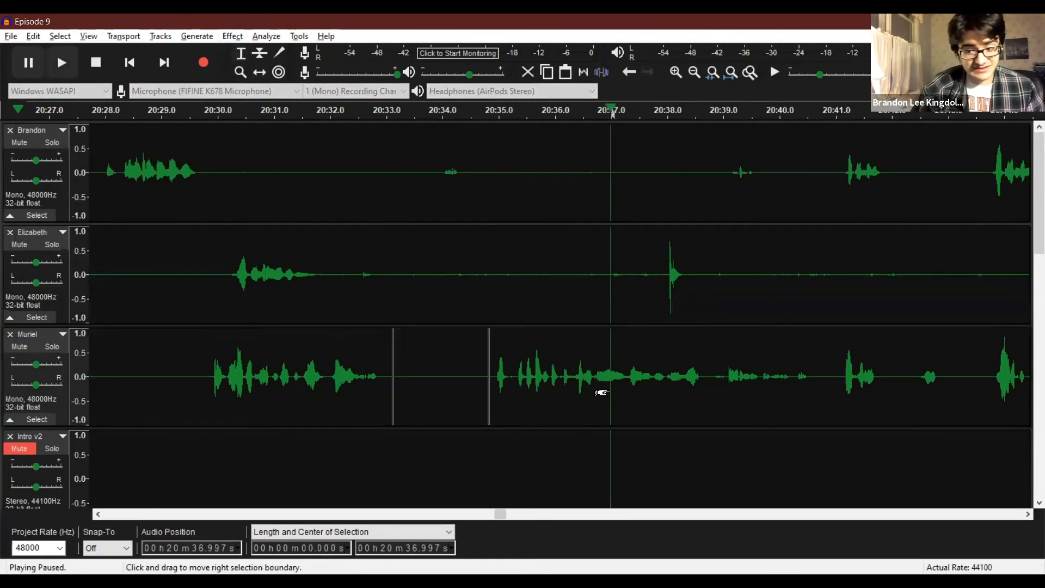
pyautogui.press('space')
pyautogui.click(670, 362)
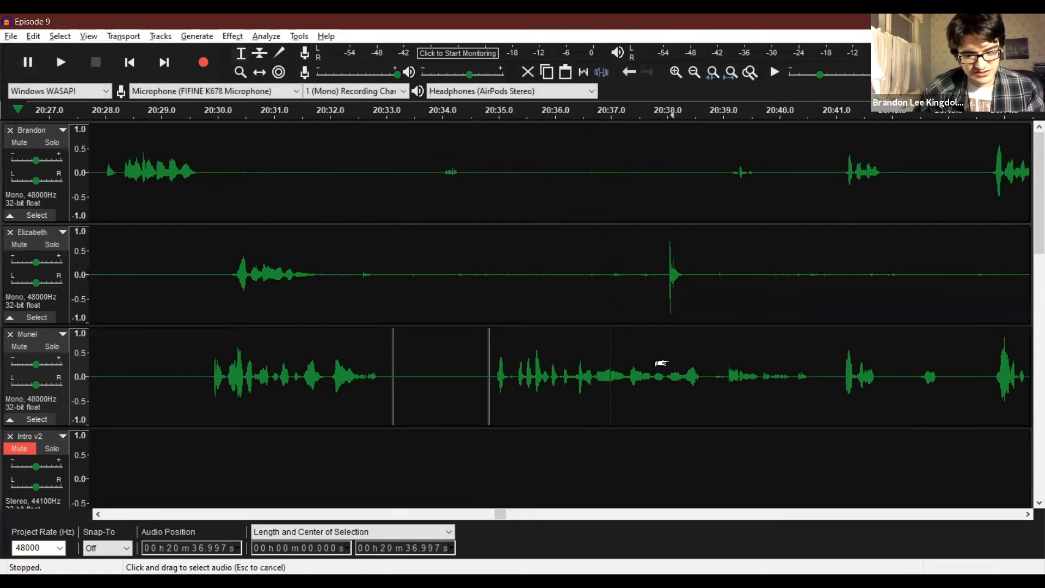
pyautogui.press('space')
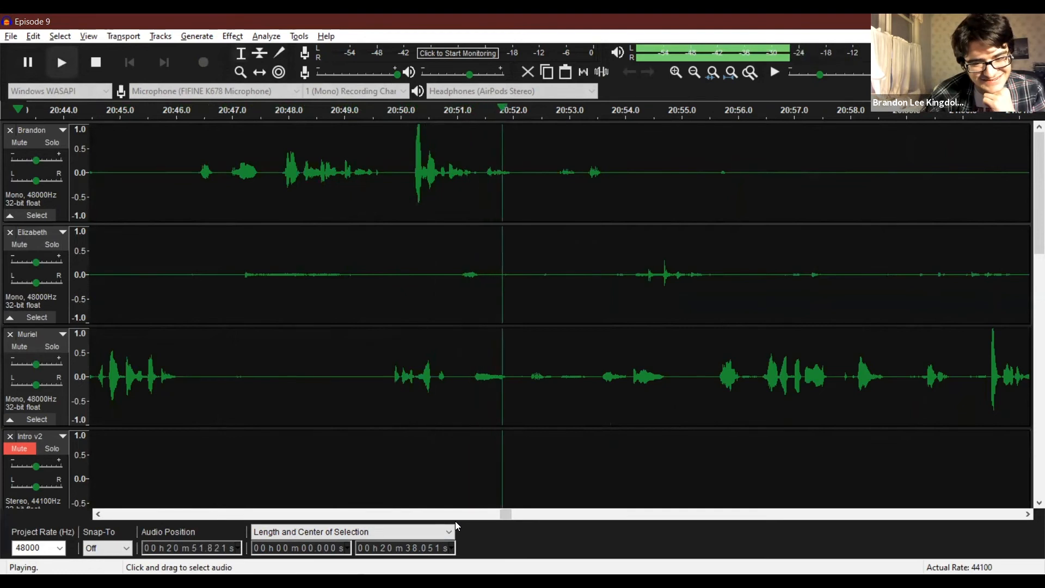
# Skip ahead and listen to the conversation from about 21:00.3, 21:07.4 and 21:23.2, stopping with the cursor at about 21:36.7.
pyautogui.moveTo(502, 518); pyautogui.dragTo(509, 518)
pyautogui.click(393, 344)
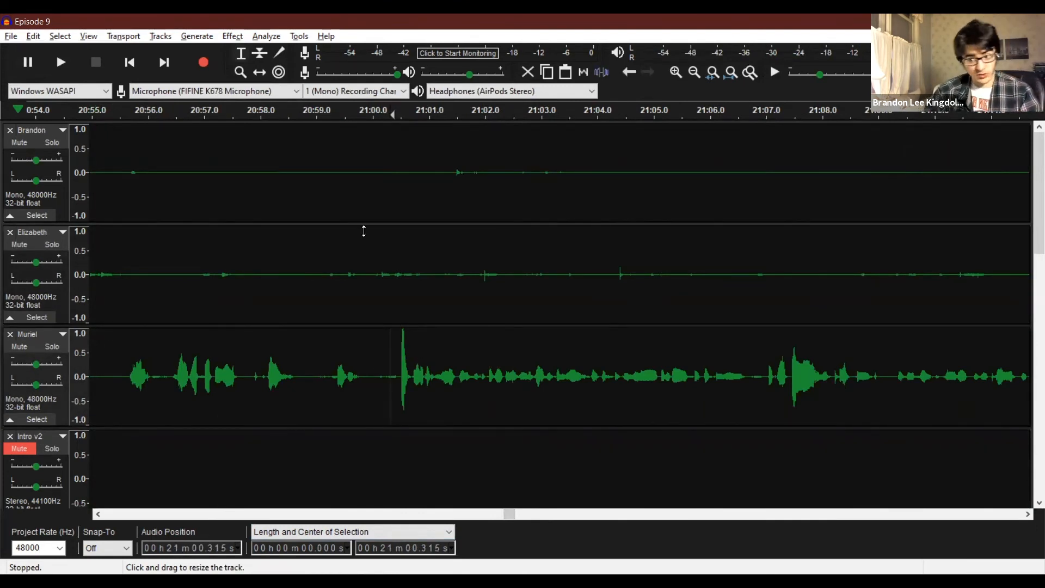
pyautogui.click(798, 380)
pyautogui.click(785, 368)
pyautogui.press('space')
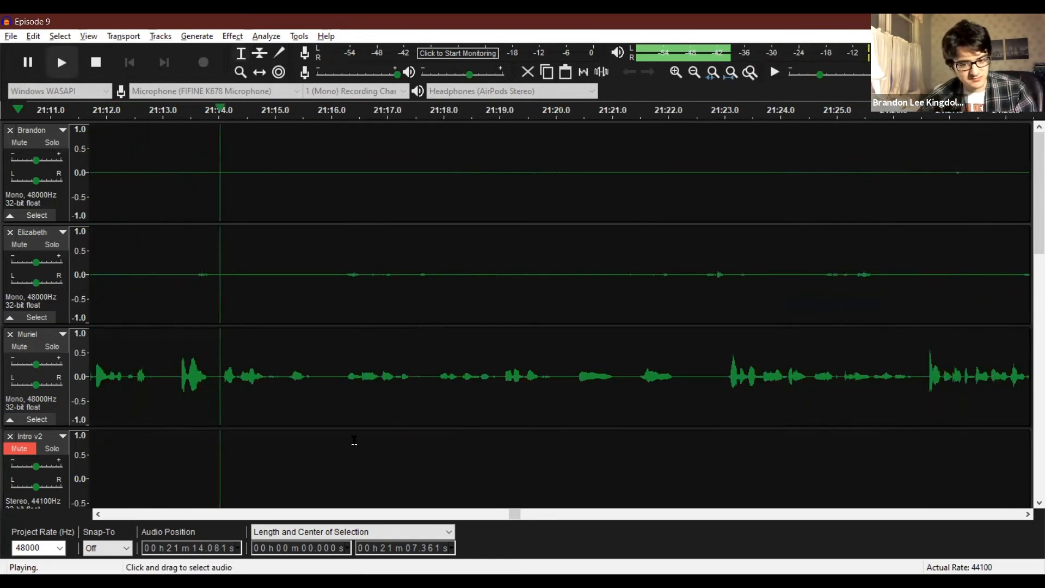
pyautogui.click(735, 374)
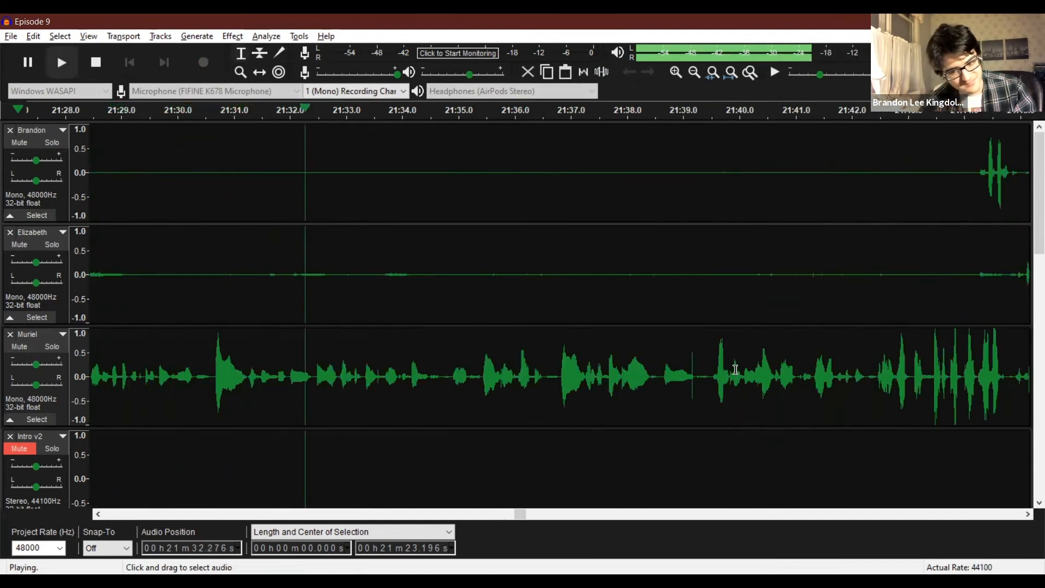
pyautogui.click(554, 367)
pyautogui.press('space')
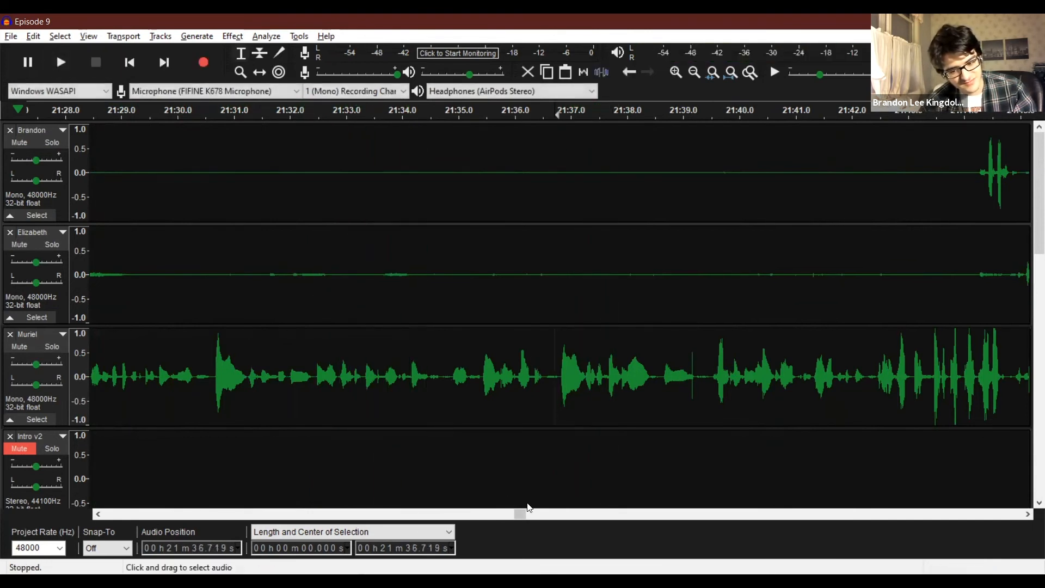
# Jump ahead and play back the third recording track's speech from about 22:02.6.
pyautogui.moveTo(518, 514); pyautogui.dragTo(527, 507)
pyautogui.click(526, 376)
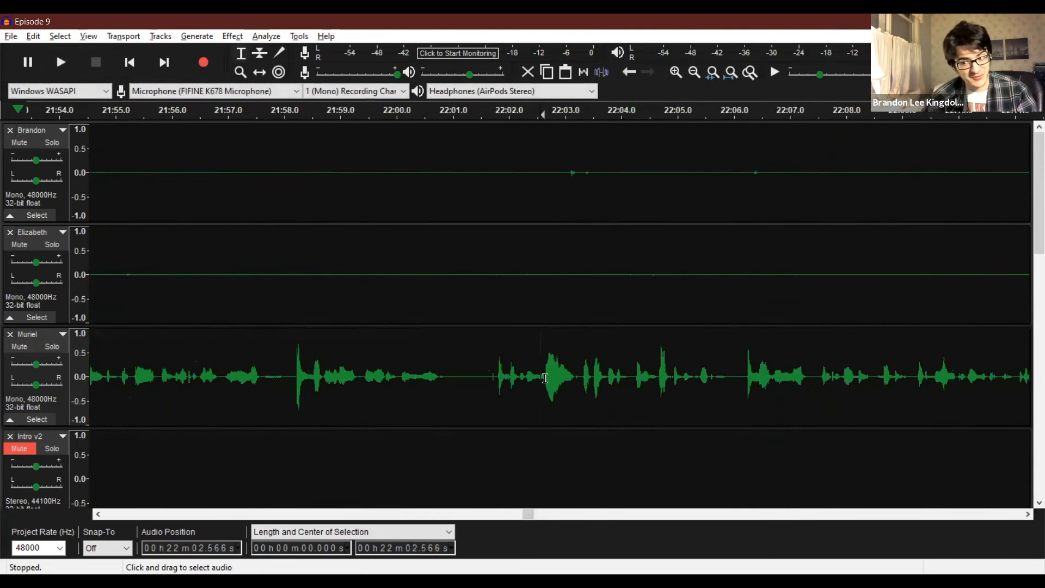
pyautogui.press('space')
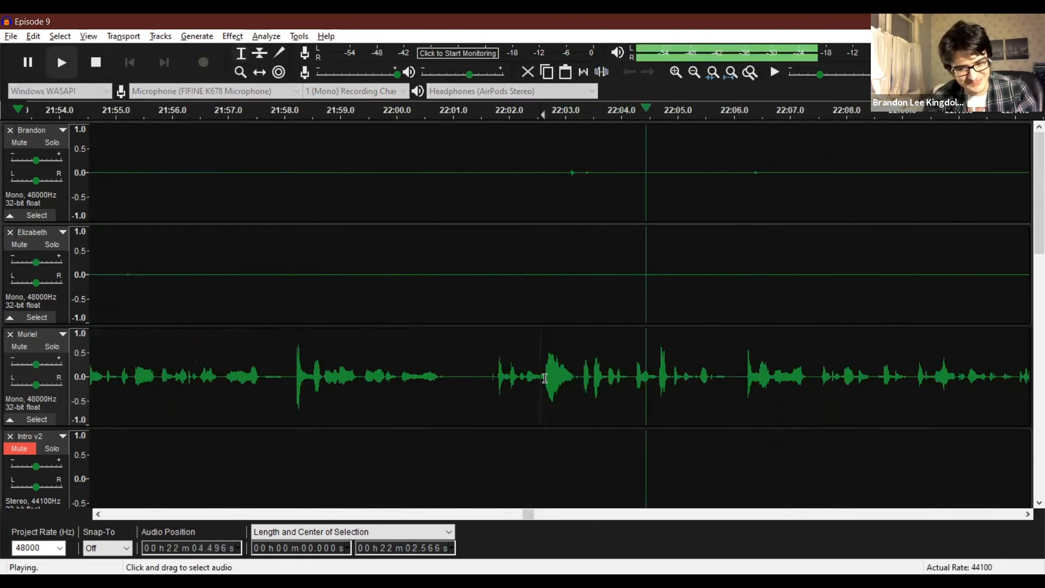
pyautogui.press('space')
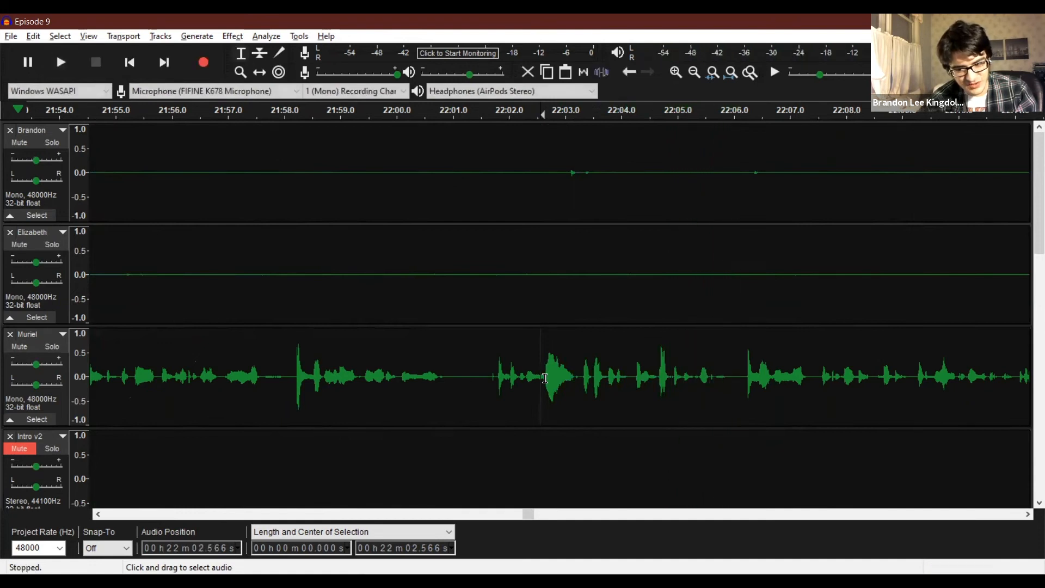
# Delete about 0.6 s of the pause around 22:05.5 across the three recording tracks and play back the cut from about 22:04.1.
pyautogui.moveTo(719, 370); pyautogui.dragTo(700, 167)
pyautogui.press('Delete')
pyautogui.click(625, 321)
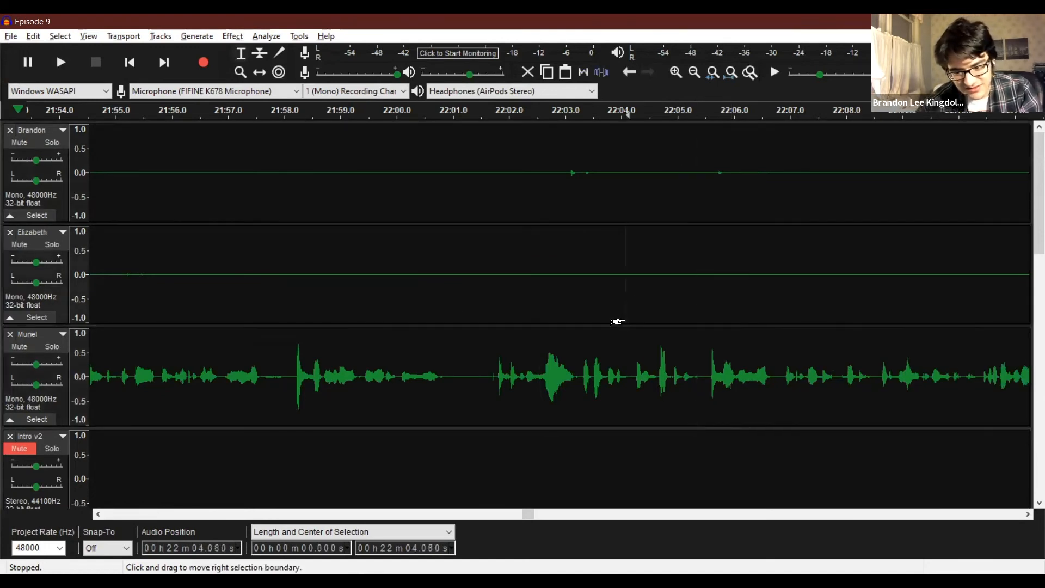
pyautogui.press('space')
pyautogui.press('space')
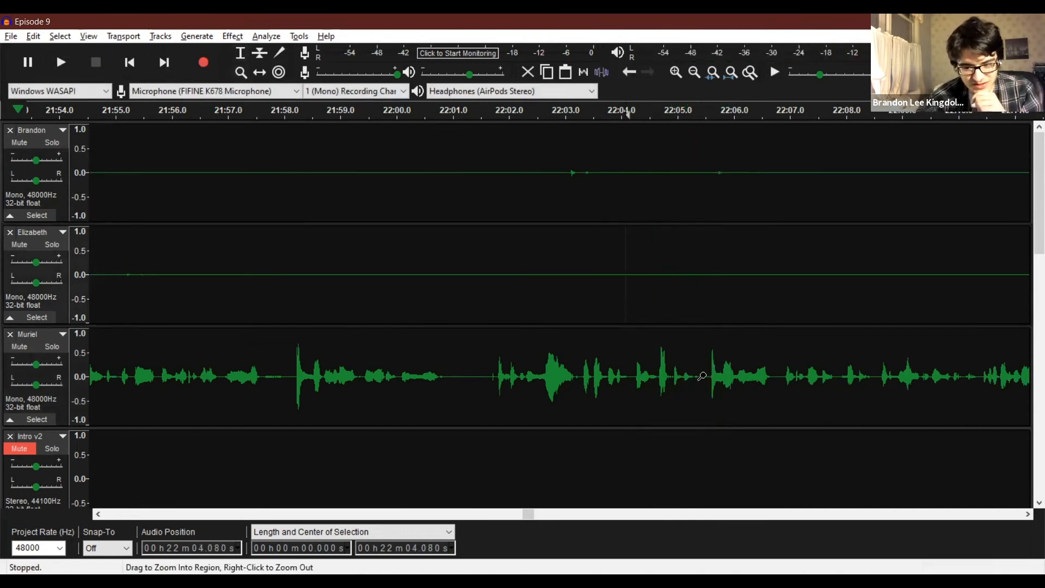
# Try a Fade Out on the third recording track's small noise from about 22:05.27 to 22:05.42 and play it back.
pyautogui.click(702, 376)
pyautogui.click(702, 375)
pyautogui.click(239, 60)
pyautogui.moveTo(689, 377); pyautogui.dragTo(656, 380)
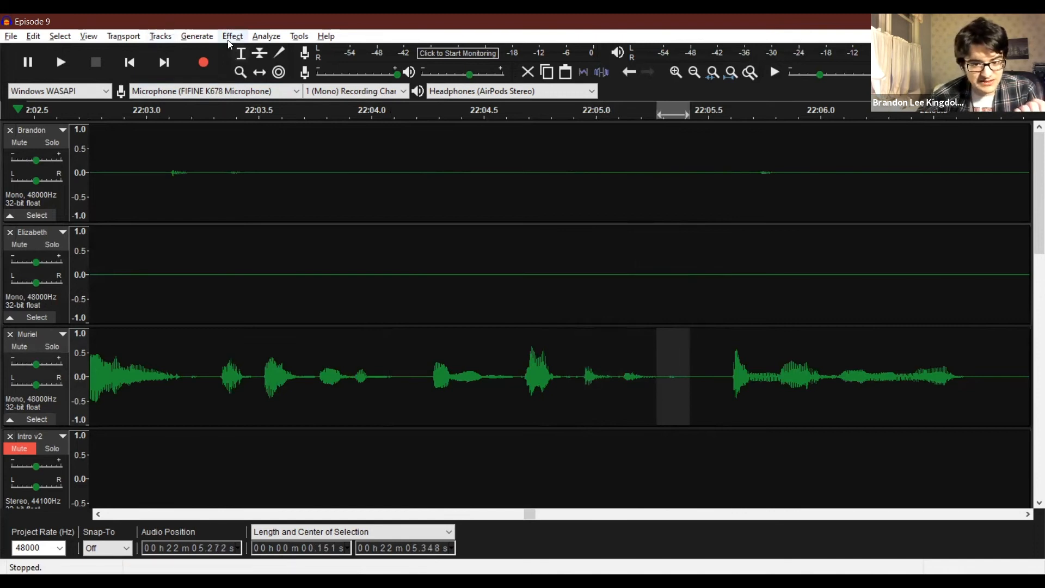
pyautogui.click(229, 43)
pyautogui.click(300, 247)
pyautogui.click(448, 350)
pyautogui.press('space')
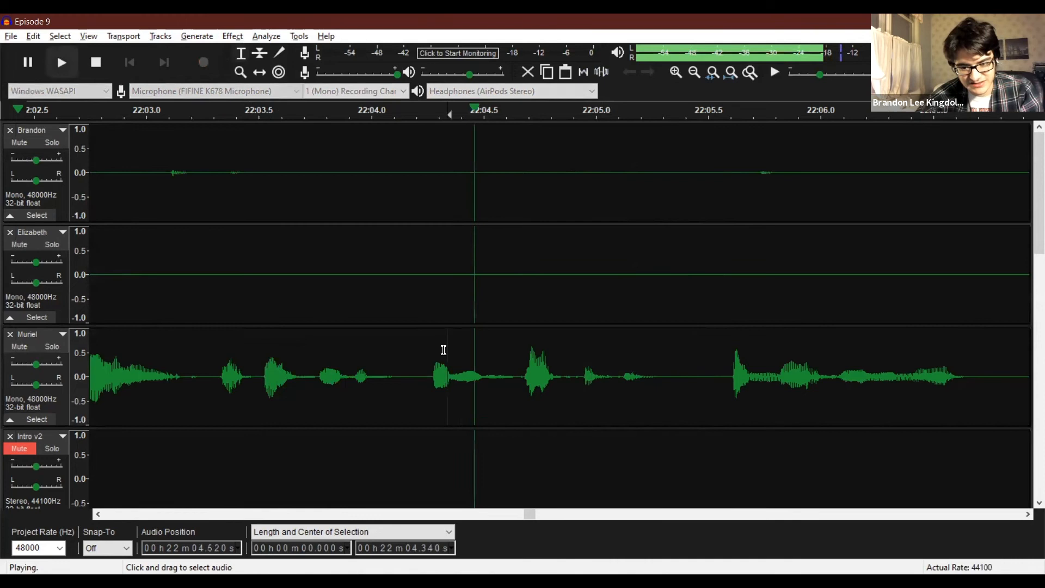
pyautogui.press('space')
# Try a longer Fade Out on the third recording track from about 22:05.07 to 22:05.54 and play it back.
pyautogui.moveTo(656, 369); pyautogui.dragTo(612, 367)
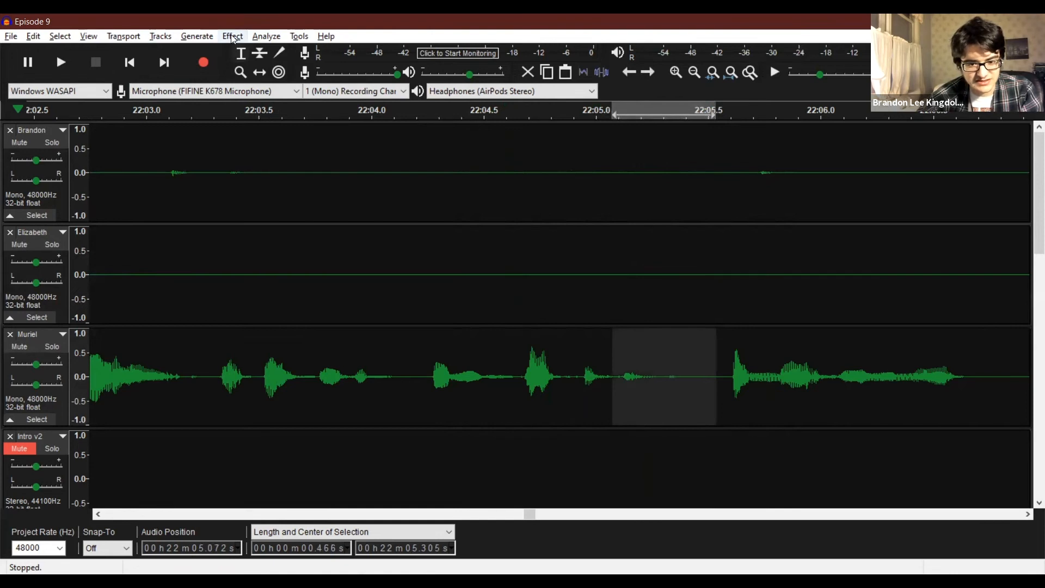
pyautogui.click(231, 34)
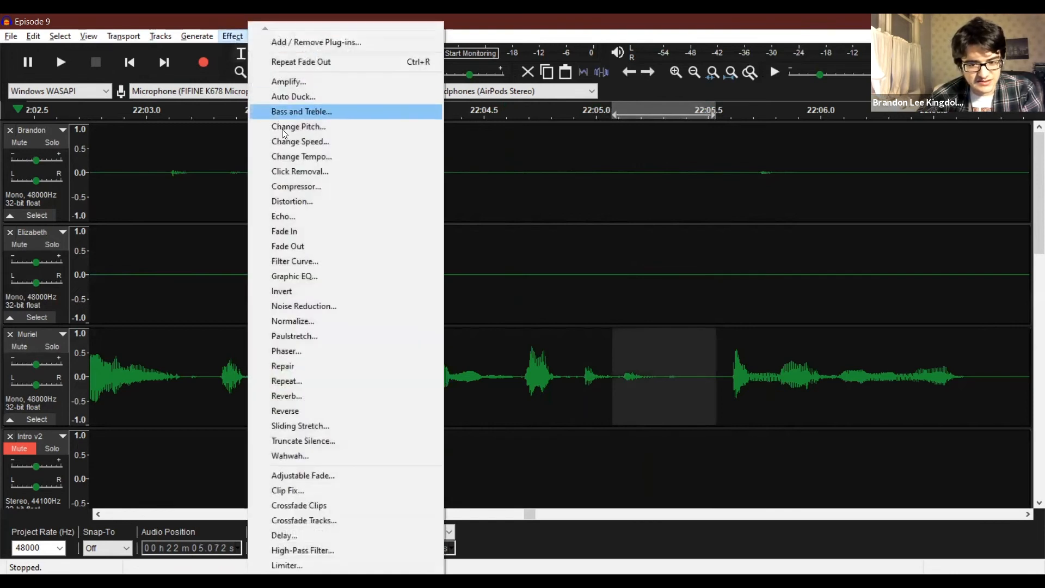
pyautogui.click(291, 245)
pyautogui.click(359, 355)
pyautogui.press('space')
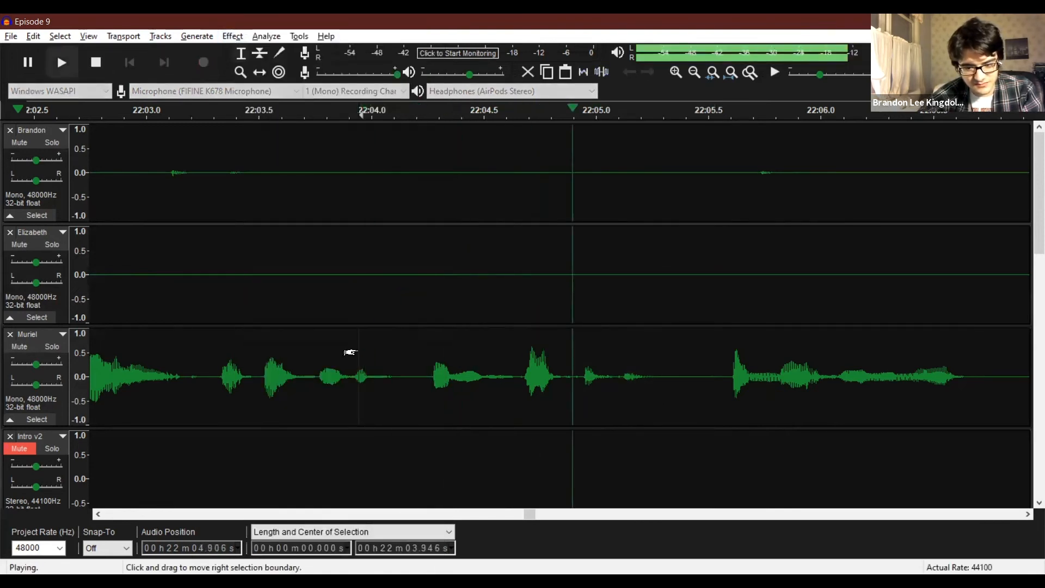
pyautogui.press('space')
pyautogui.hotkey('ctrl', 'z')
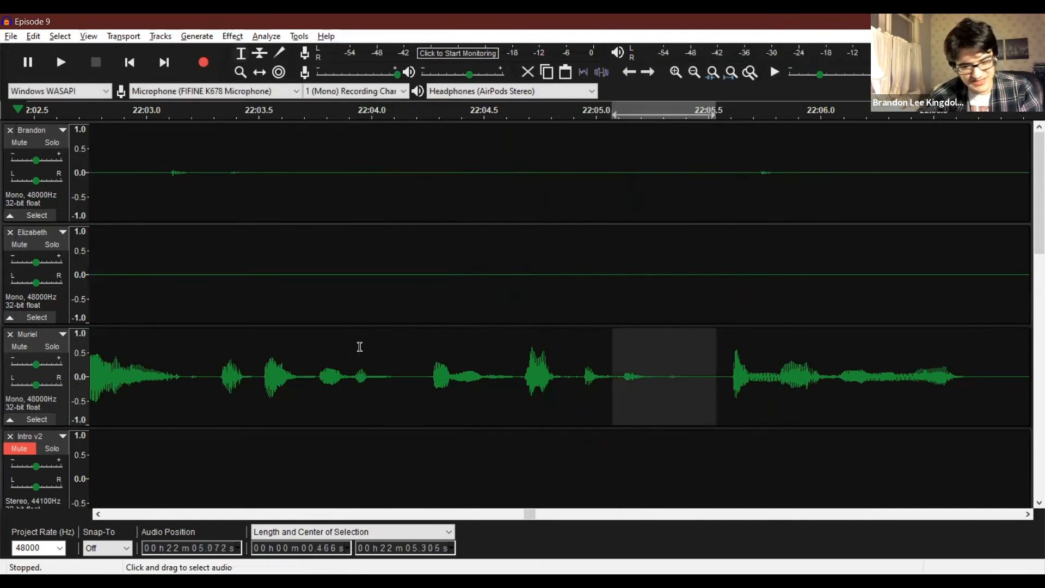
# Shape an amplitude envelope dip in the third recording track between about 22:05.1 and 22:05.5, with its lowest point at about 22:05.2.
pyautogui.click(260, 53)
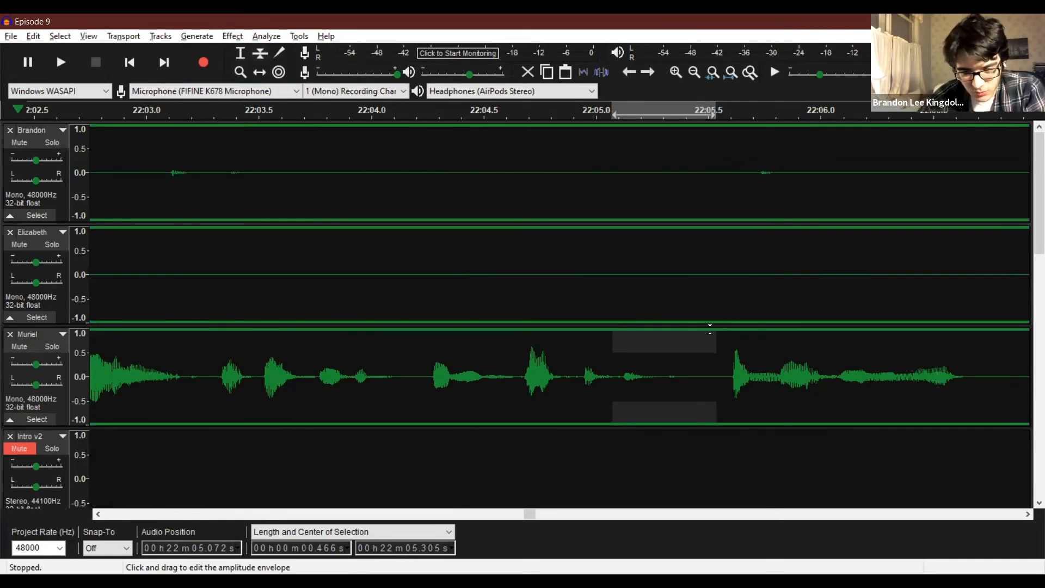
pyautogui.click(714, 329)
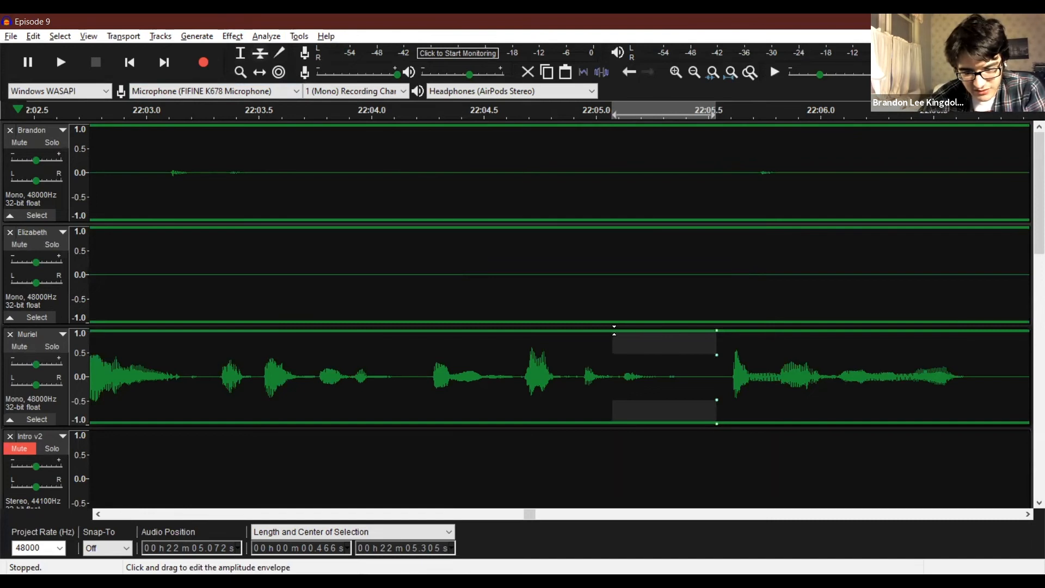
pyautogui.moveTo(614, 330); pyautogui.dragTo(614, 319)
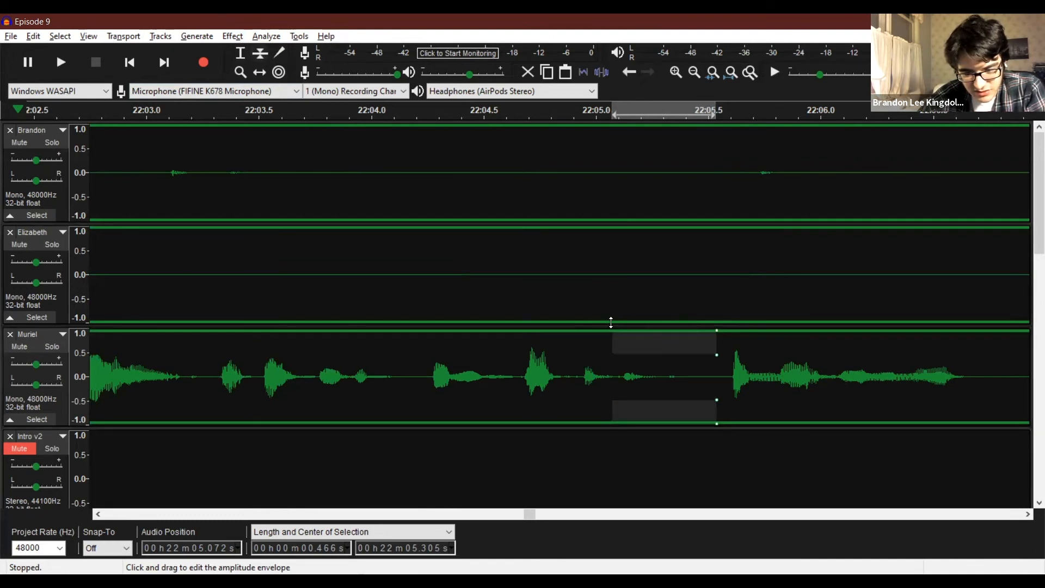
pyautogui.moveTo(615, 330); pyautogui.dragTo(619, 333)
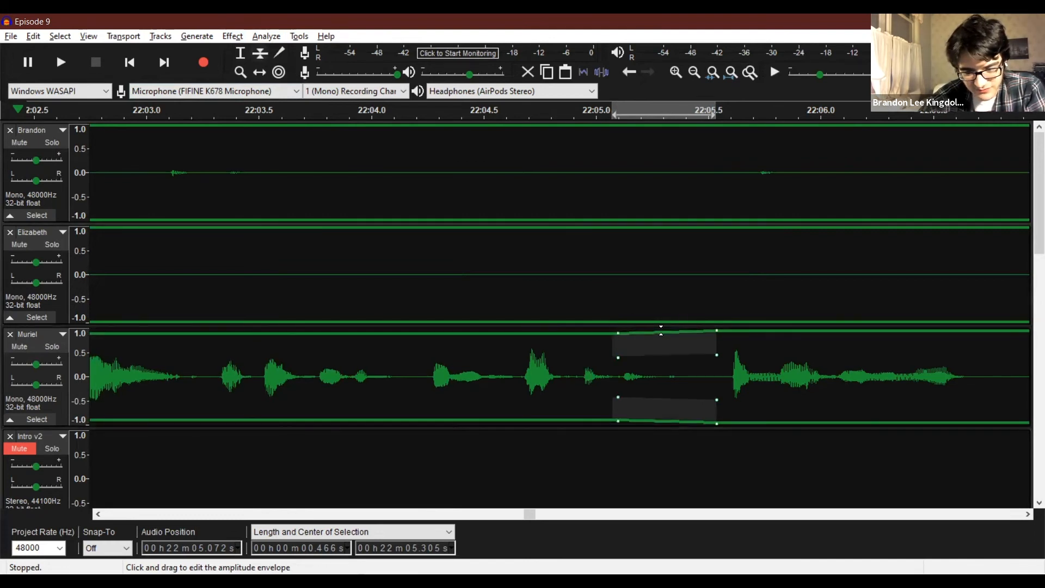
pyautogui.moveTo(658, 357); pyautogui.dragTo(665, 359)
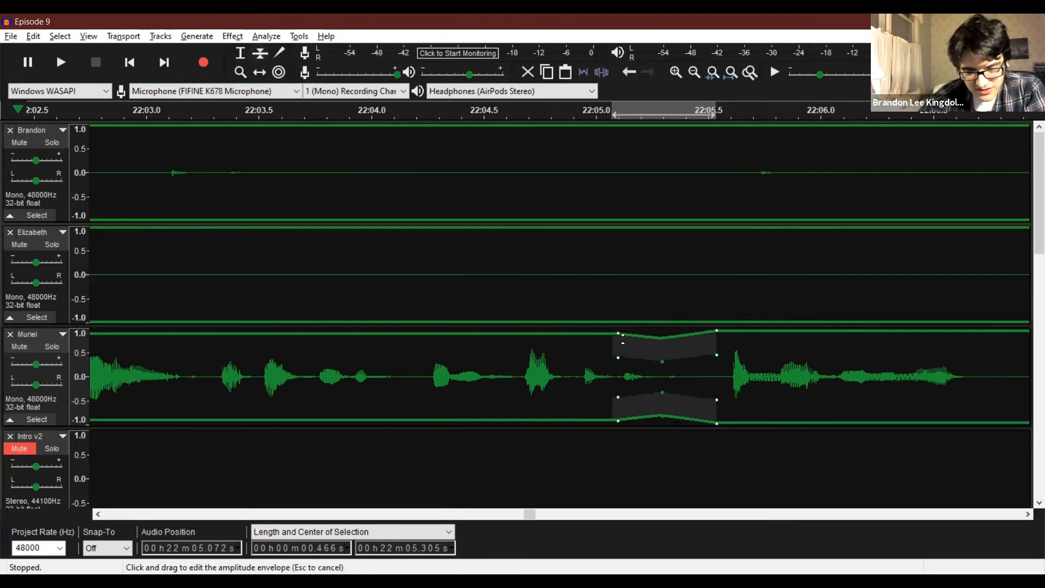
pyautogui.moveTo(618, 329); pyautogui.dragTo(621, 330)
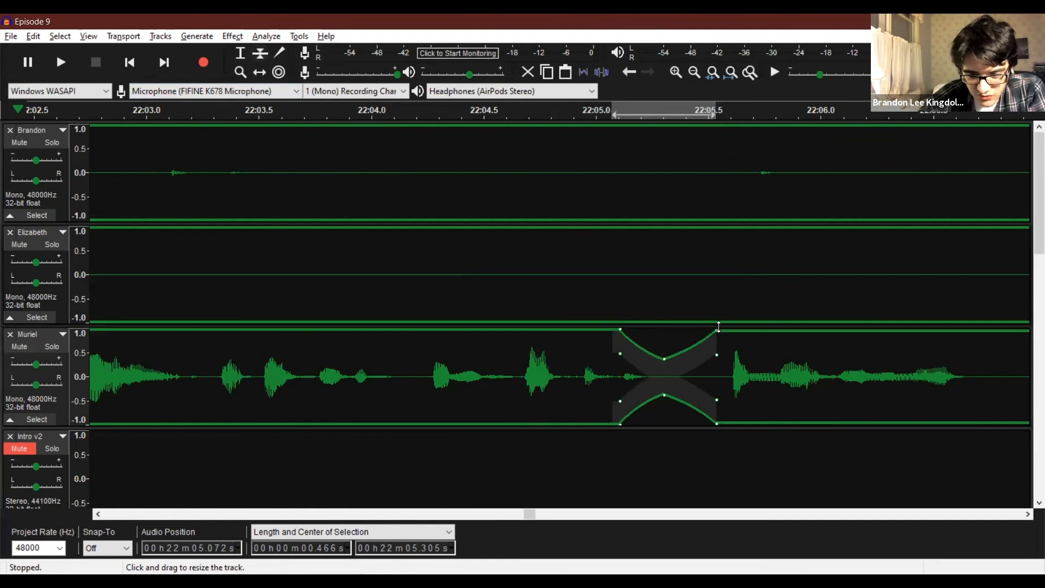
pyautogui.moveTo(716, 326); pyautogui.dragTo(718, 329)
pyautogui.moveTo(664, 358); pyautogui.dragTo(642, 367)
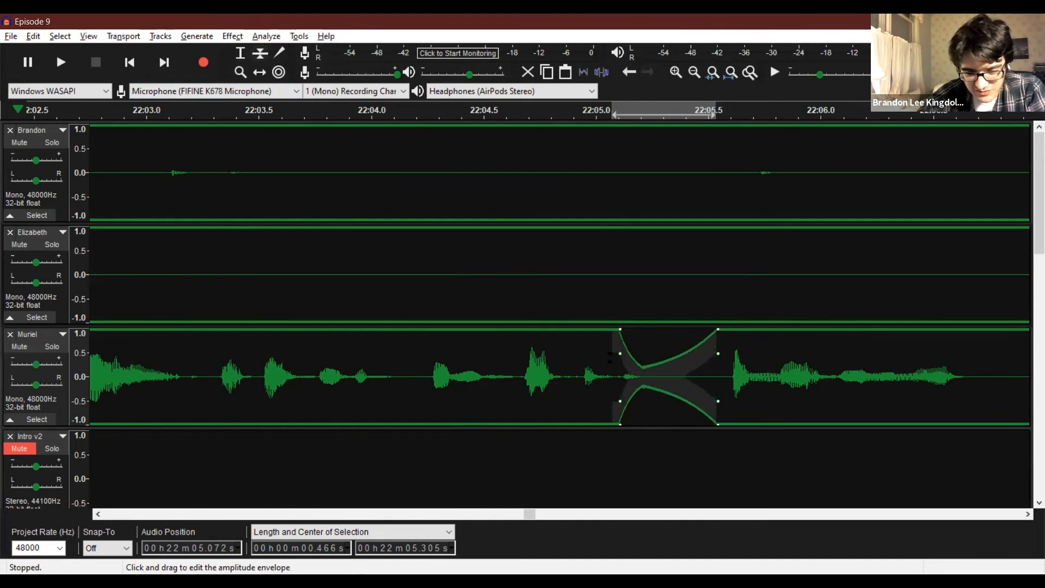
pyautogui.click(562, 373)
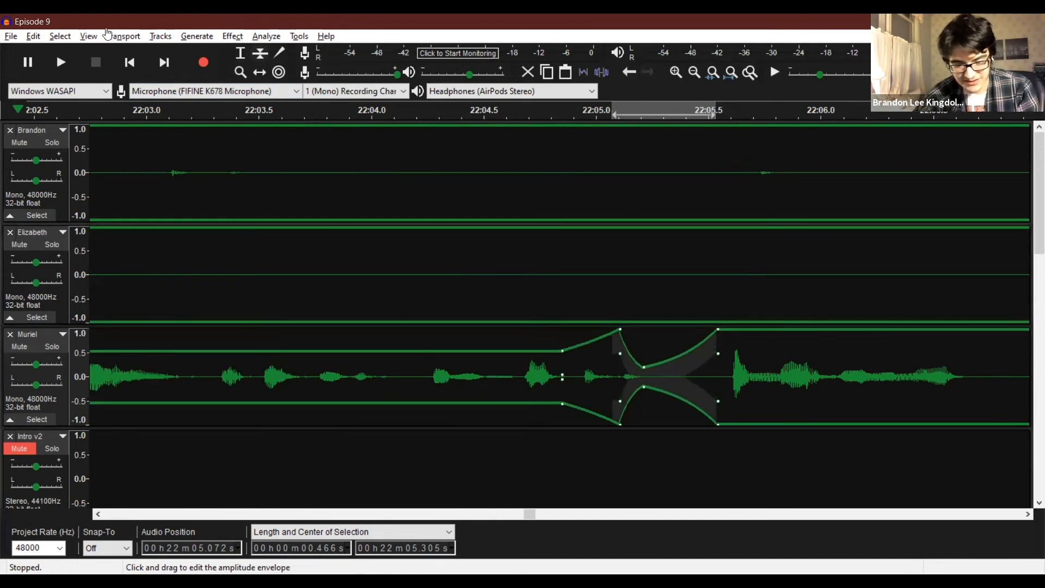
pyautogui.click(33, 36)
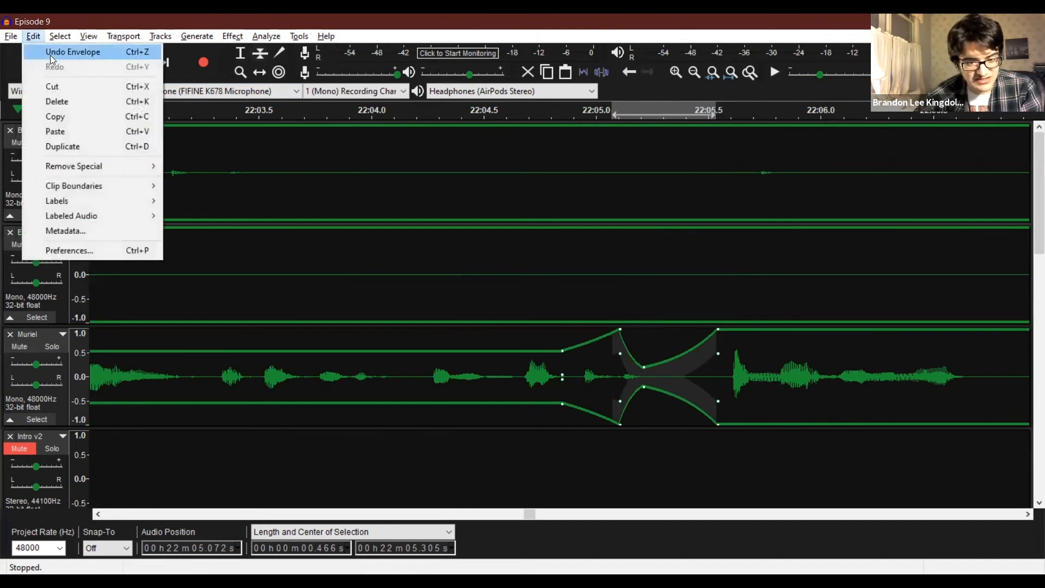
pyautogui.click(52, 52)
# Play back the third recording track's envelope dip from about 22:04.3.
pyautogui.click(260, 73)
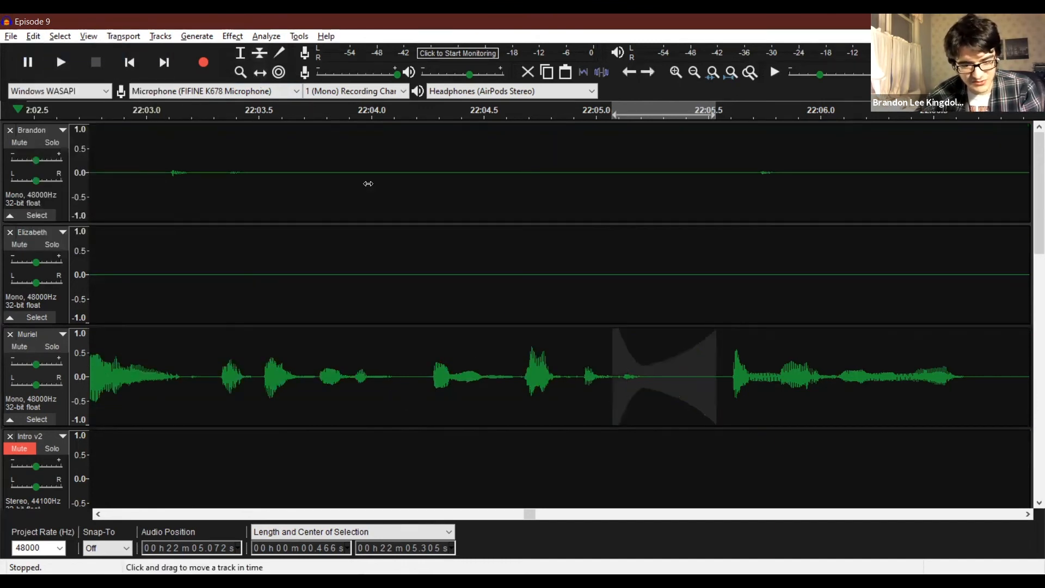
pyautogui.click(240, 53)
pyautogui.click(443, 354)
pyautogui.press('space')
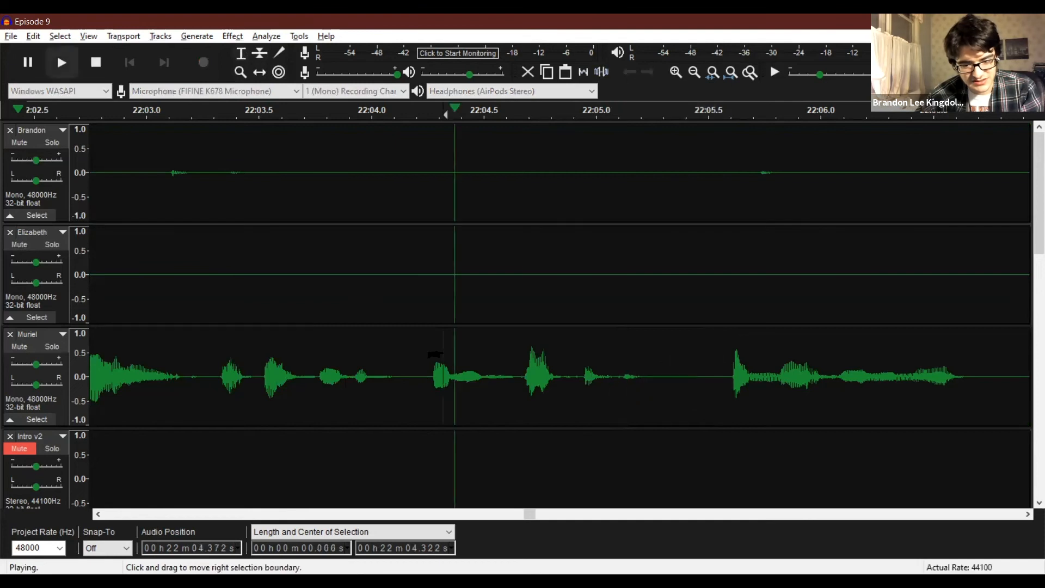
pyautogui.press('space')
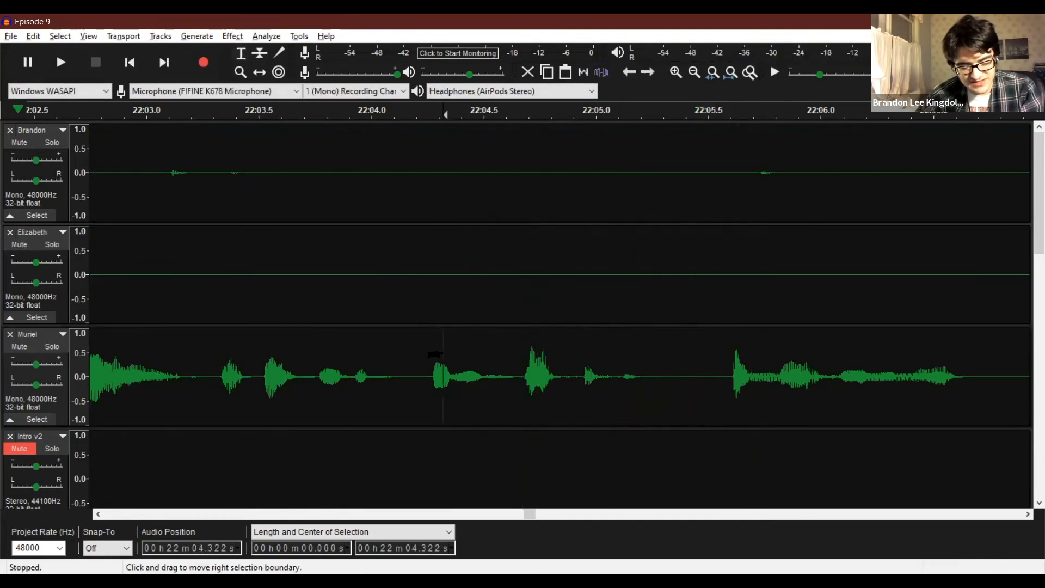
# Undo the last envelope change and reshape the third recording track's dip, removing its middle point and setting a new low point at about 22:05.4.
pyautogui.hotkey('ctrl', 'z')
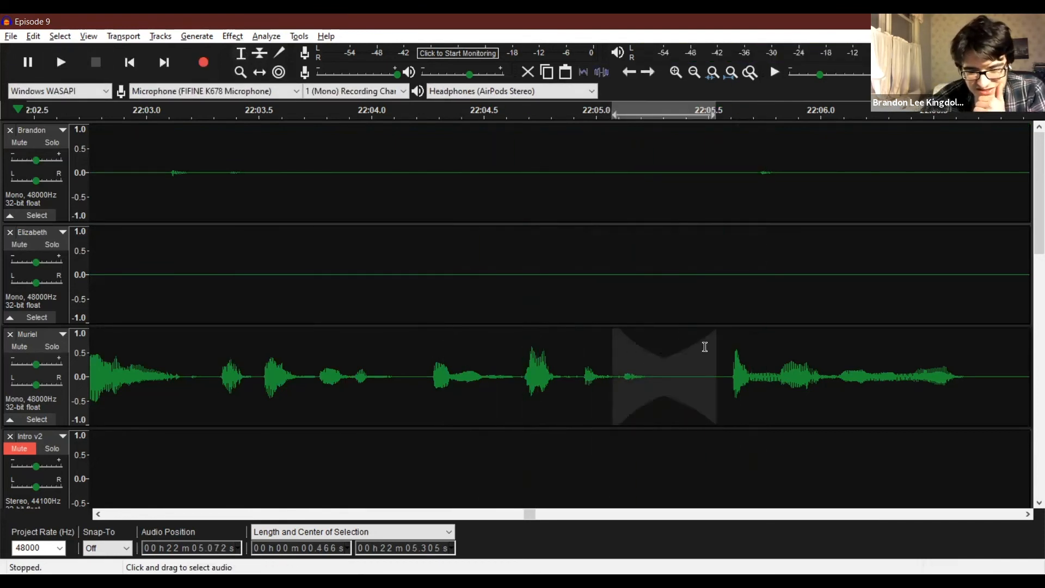
pyautogui.click(261, 74)
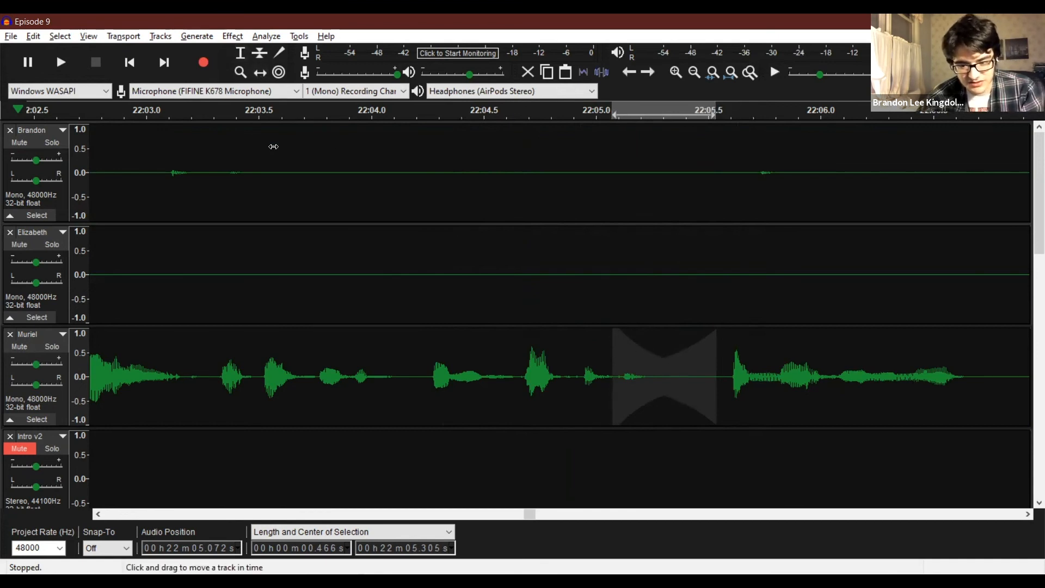
pyautogui.click(258, 54)
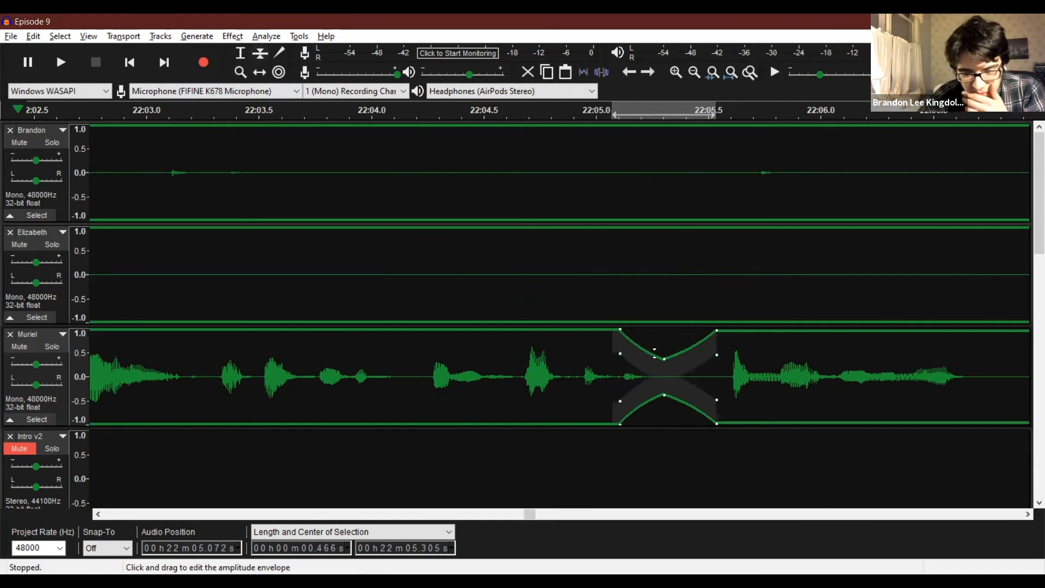
pyautogui.moveTo(665, 332); pyautogui.dragTo(661, 315)
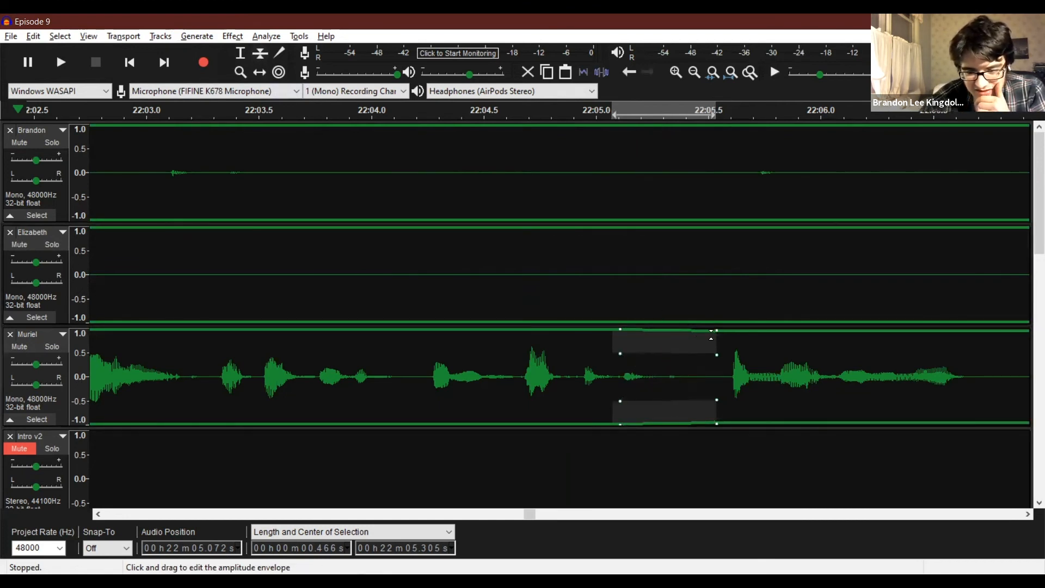
pyautogui.moveTo(717, 333); pyautogui.dragTo(720, 321)
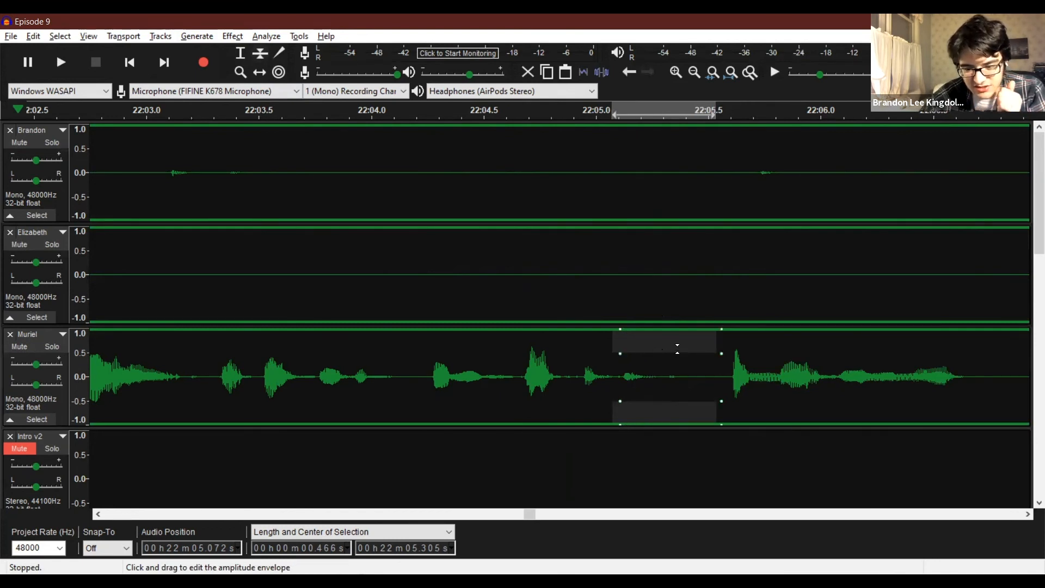
pyautogui.moveTo(684, 349); pyautogui.dragTo(686, 370)
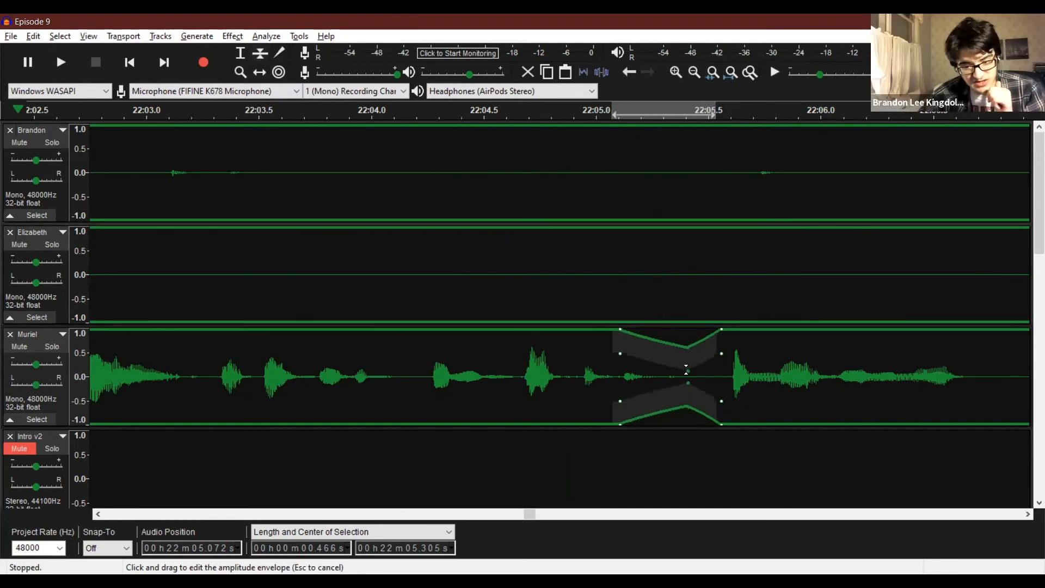
# Play back the reshaped envelope dip on the third recording track from about 22:04.6 and again from about 22:04.2.
pyautogui.click(239, 54)
pyautogui.click(505, 366)
pyautogui.press('space')
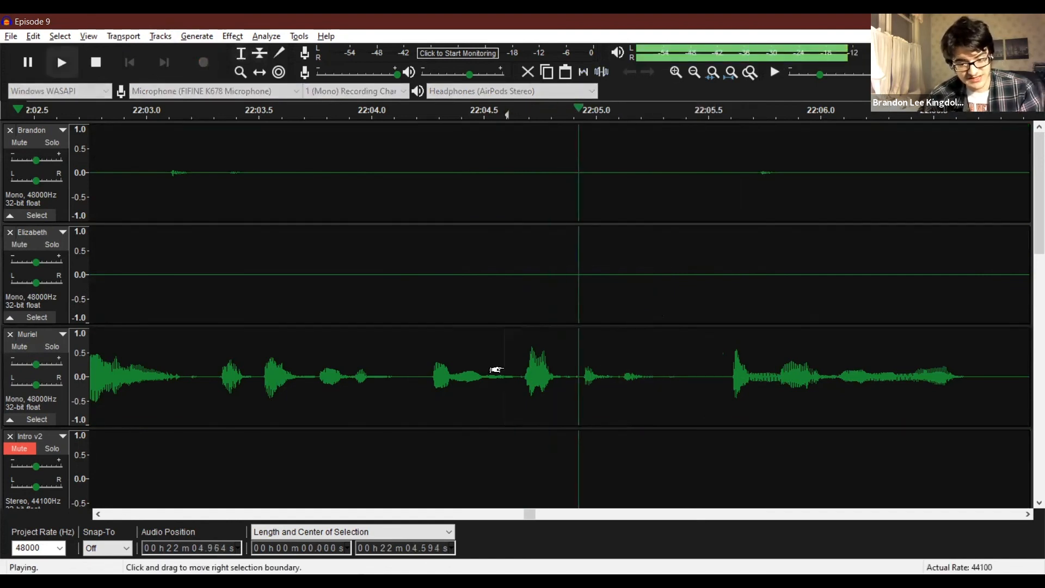
pyautogui.press('space')
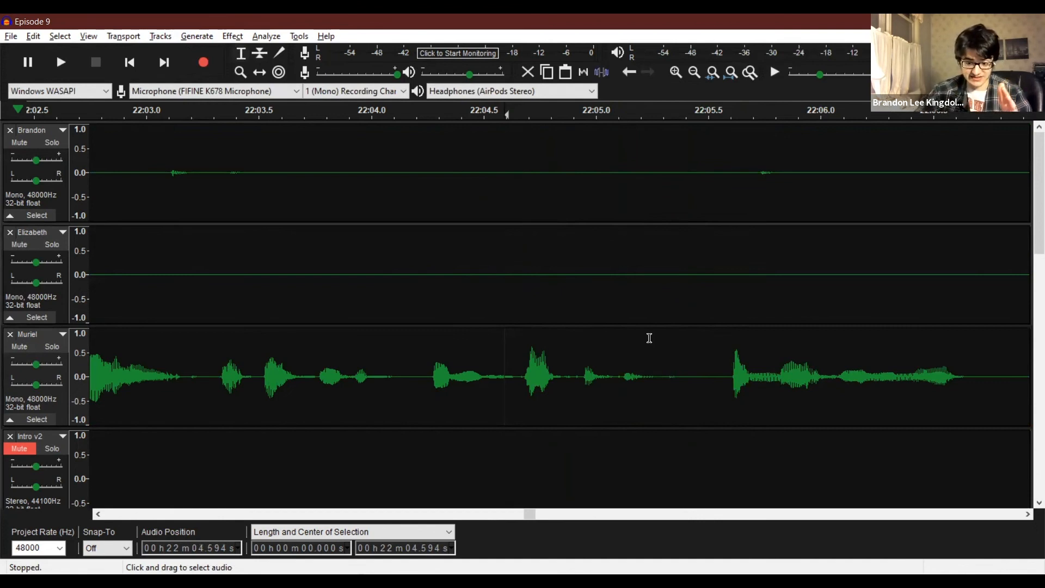
pyautogui.click(428, 352)
pyautogui.press('space')
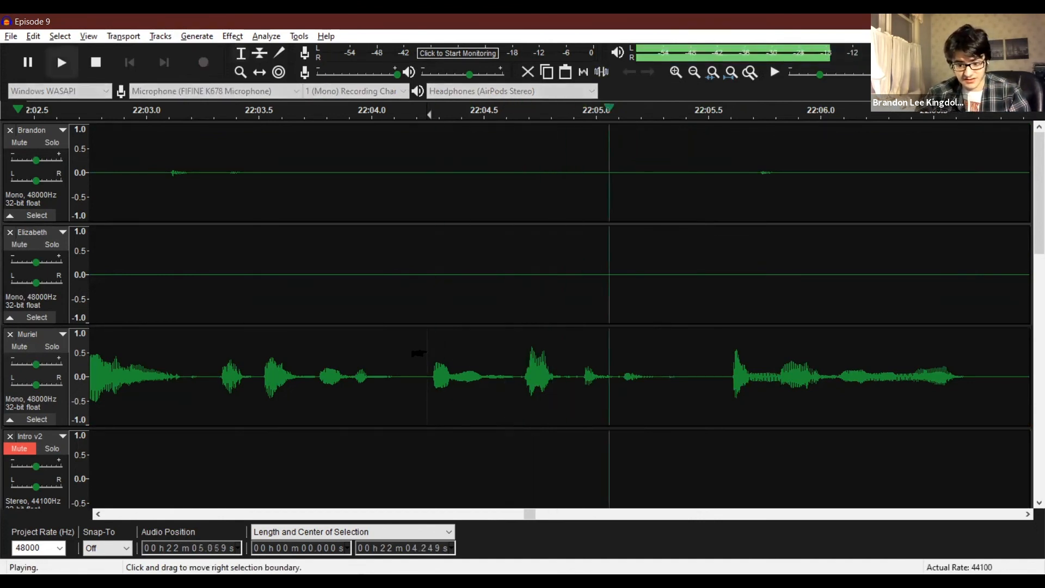
pyautogui.press('space')
# Try silencing the third recording track's tiny noise from about 22:05.31 to 22:05.39, play it back, and undo the silencing.
pyautogui.moveTo(717, 359); pyautogui.dragTo(682, 377)
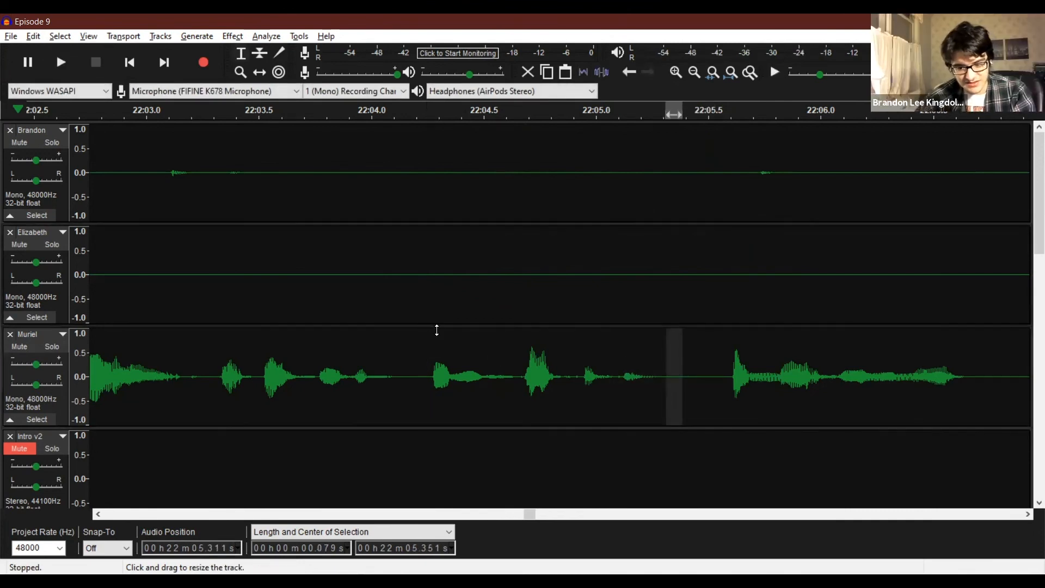
pyautogui.click(466, 362)
pyautogui.press('space')
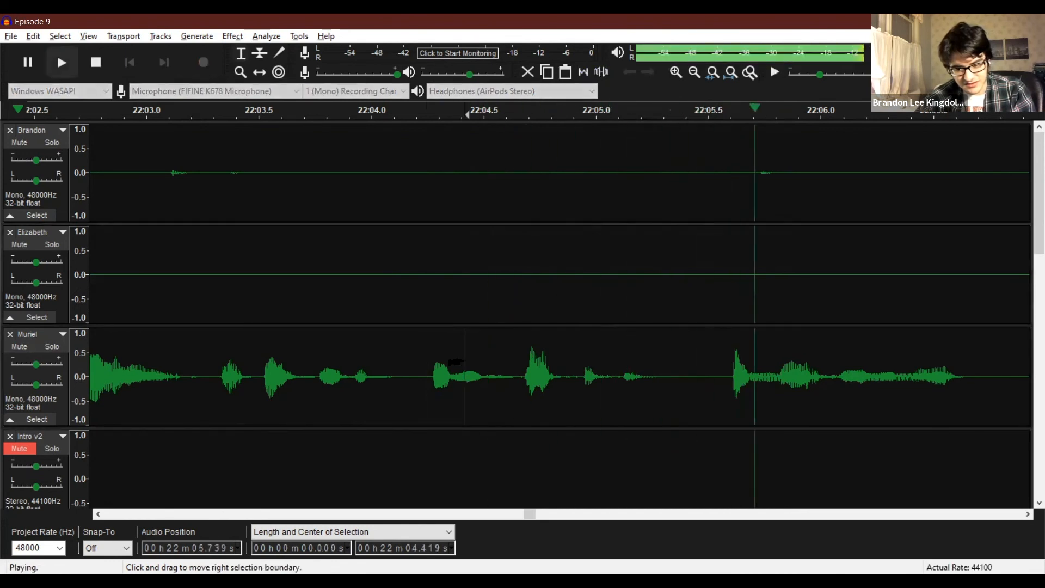
pyautogui.press('space')
pyautogui.hotkey('ctrl', 'z')
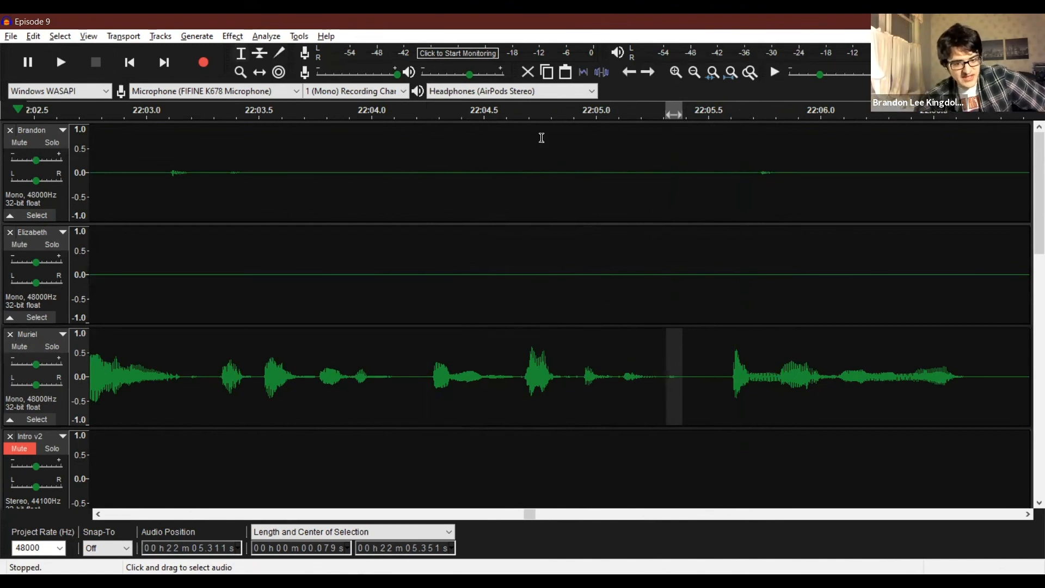
# Play the third recording track from about 33:28.0 and again from about 33:31.1 to locate a word to censor.
pyautogui.click(201, 37)
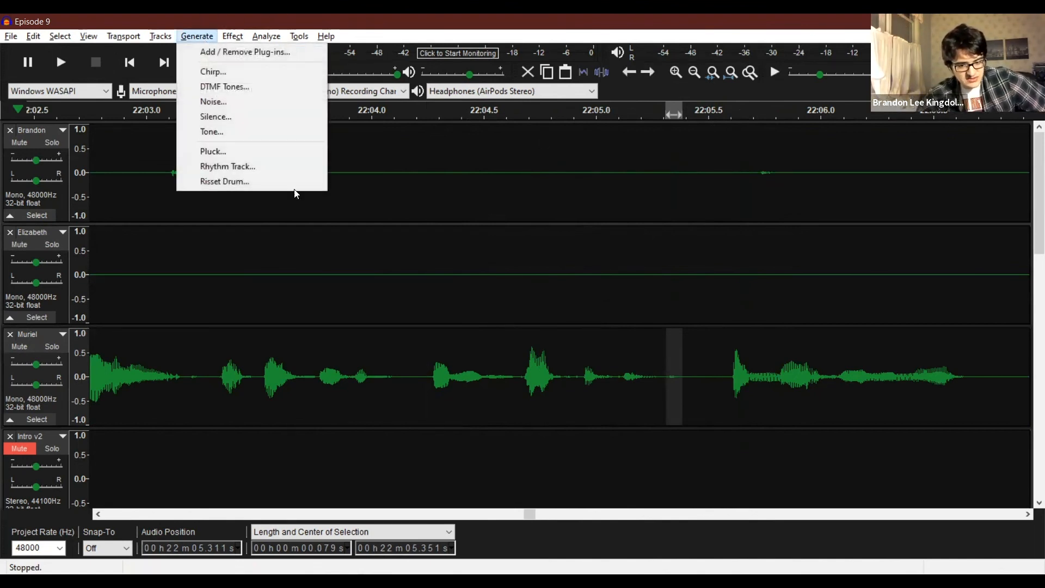
pyautogui.click(494, 315)
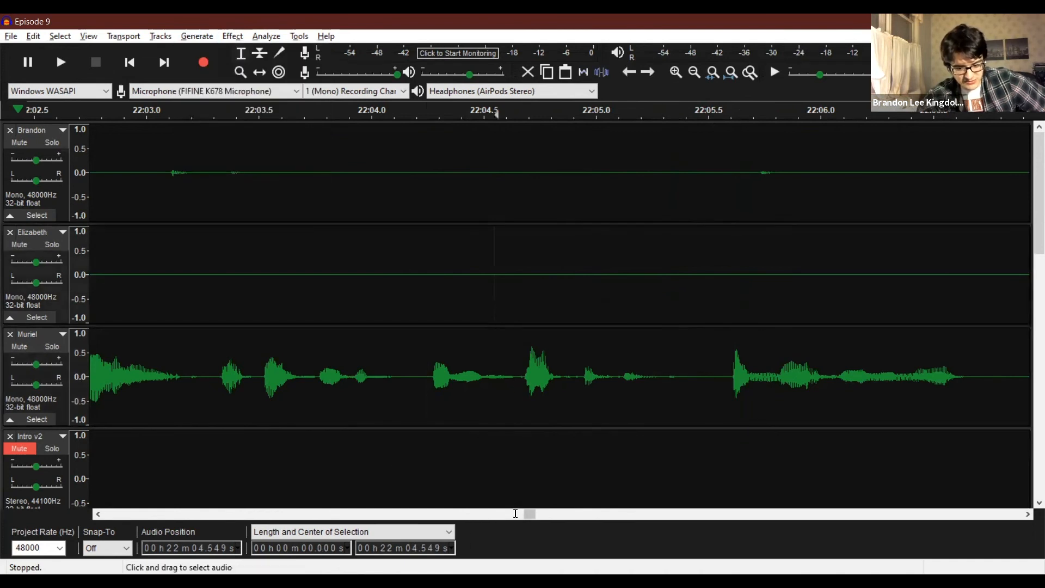
pyautogui.moveTo(530, 514); pyautogui.dragTo(746, 484)
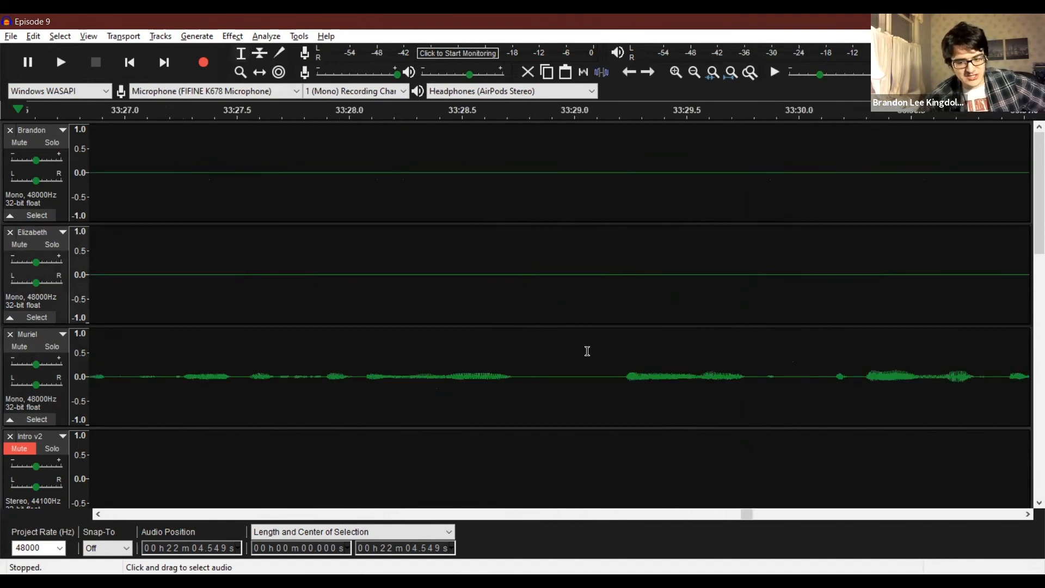
pyautogui.click(352, 362)
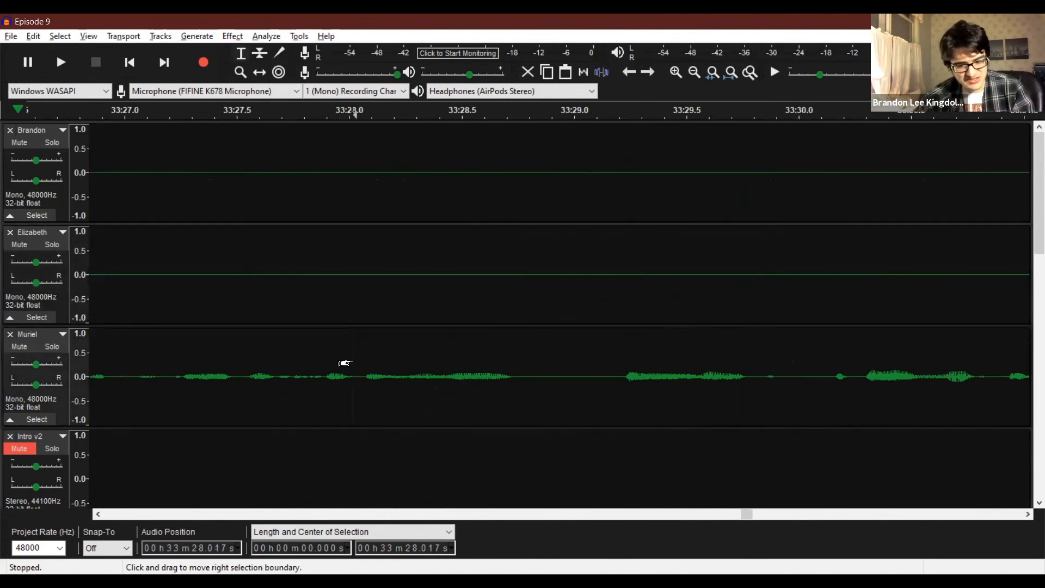
pyautogui.press('space')
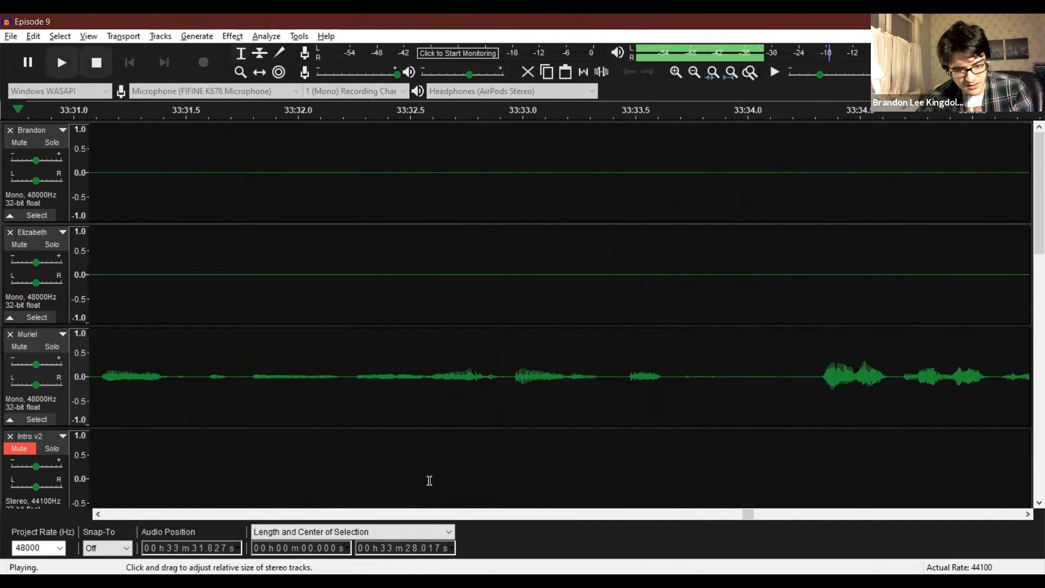
pyautogui.press('space')
pyautogui.click(105, 364)
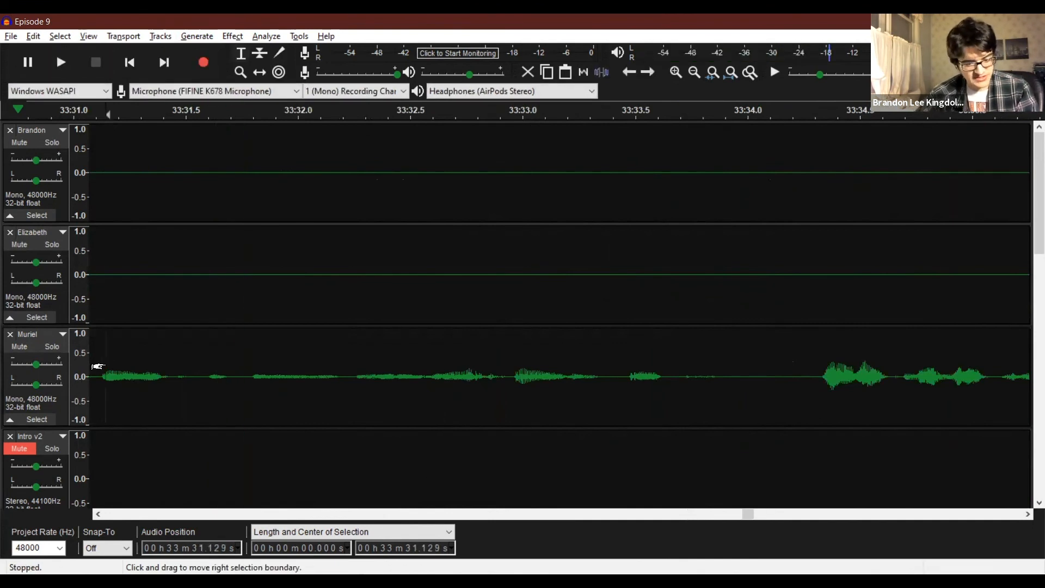
pyautogui.click(102, 377)
pyautogui.press('space')
pyautogui.press('space')
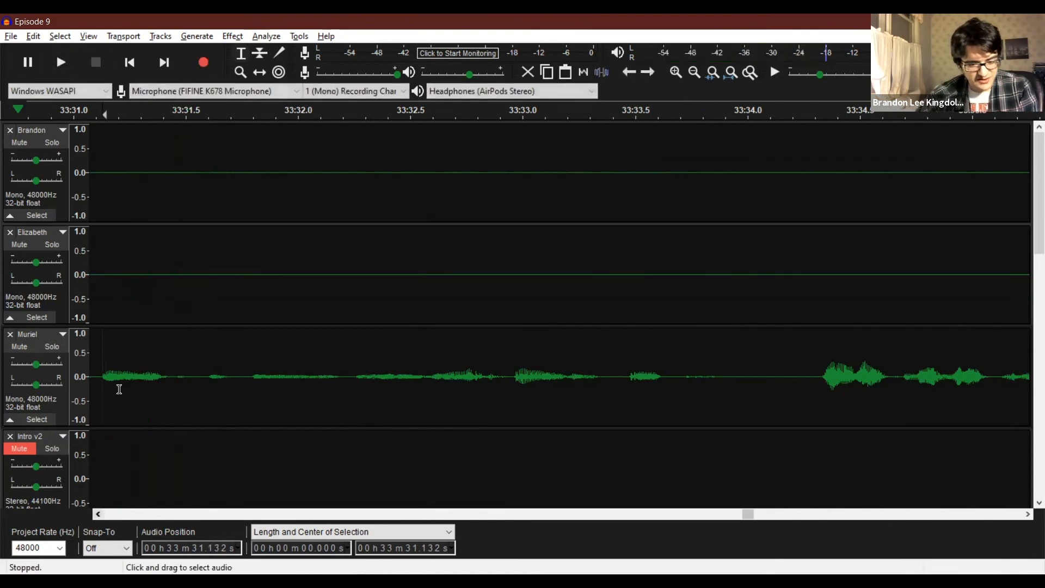
# Generate a 1000 Hz sine tone at 0.3 amplitude over the third recording track's word from about 33:31.19 to 33:31.37.
pyautogui.moveTo(115, 372); pyautogui.dragTo(157, 378)
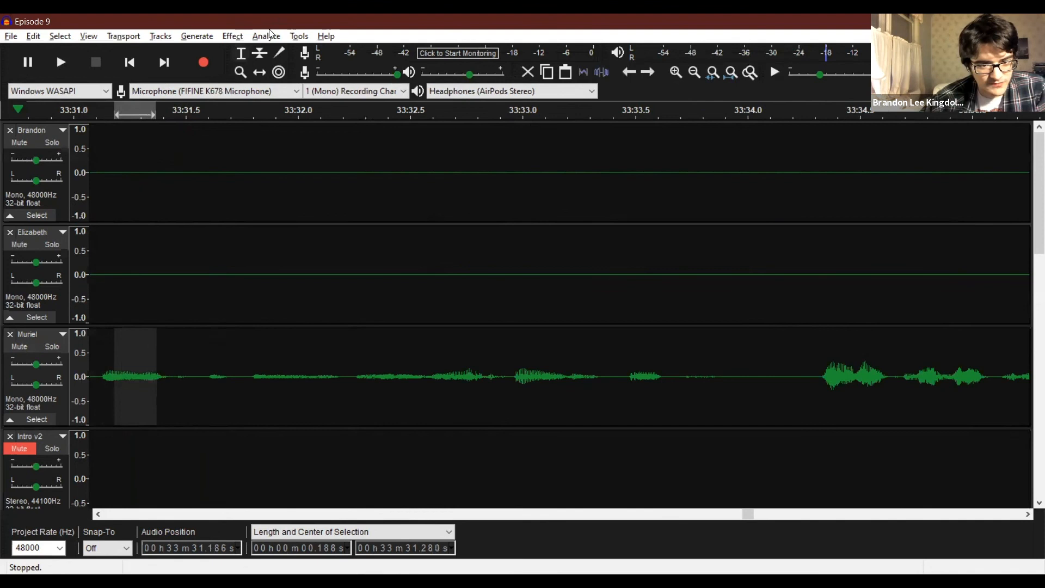
pyautogui.click(197, 36)
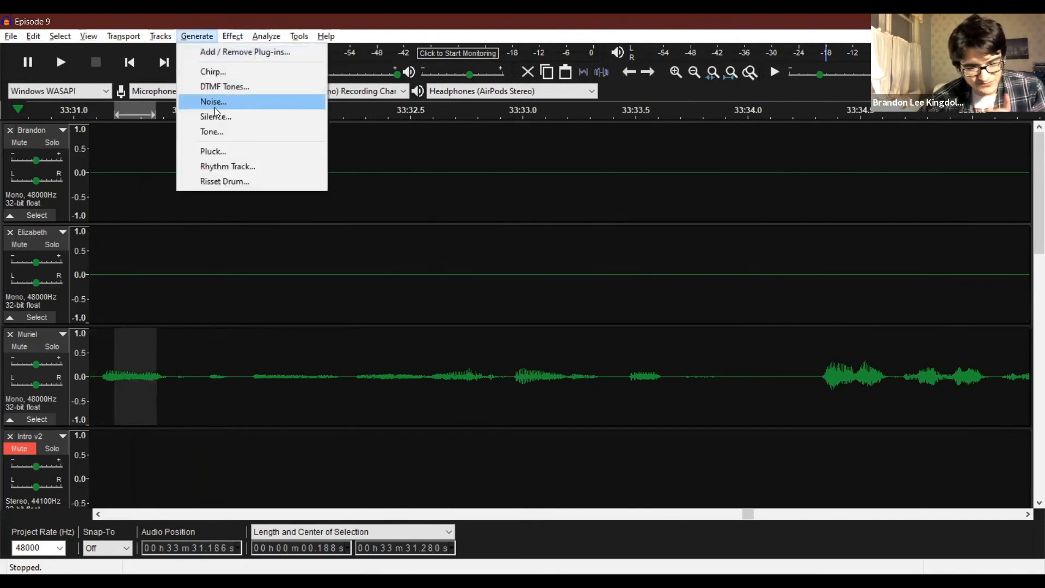
pyautogui.click(216, 133)
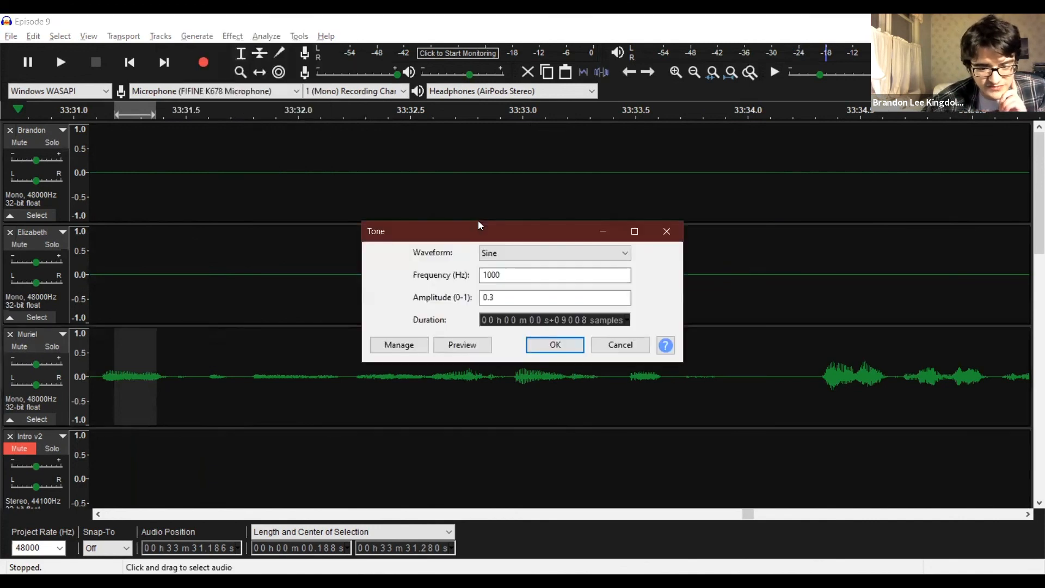
pyautogui.click(525, 253)
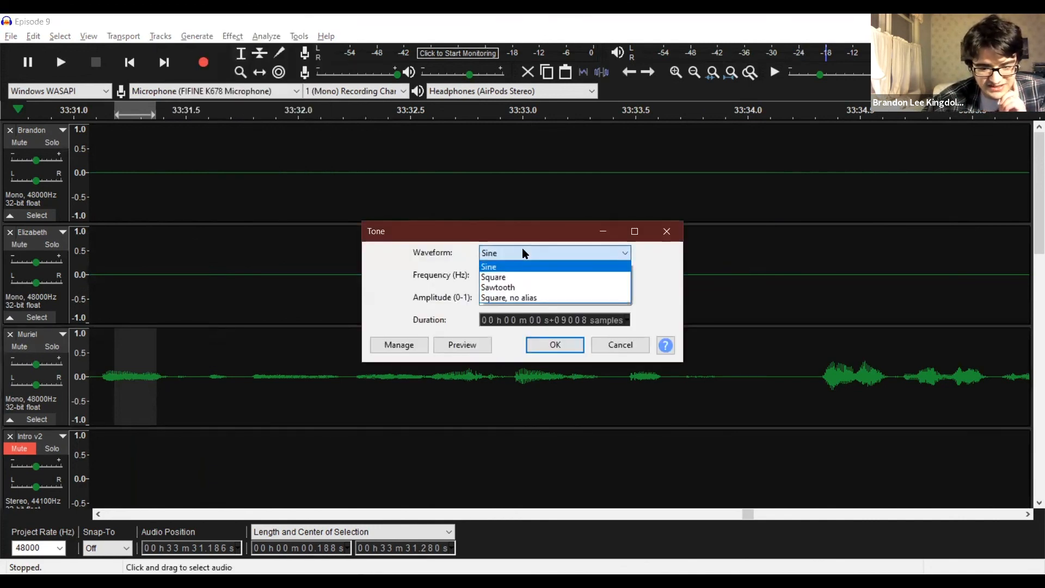
pyautogui.click(525, 253)
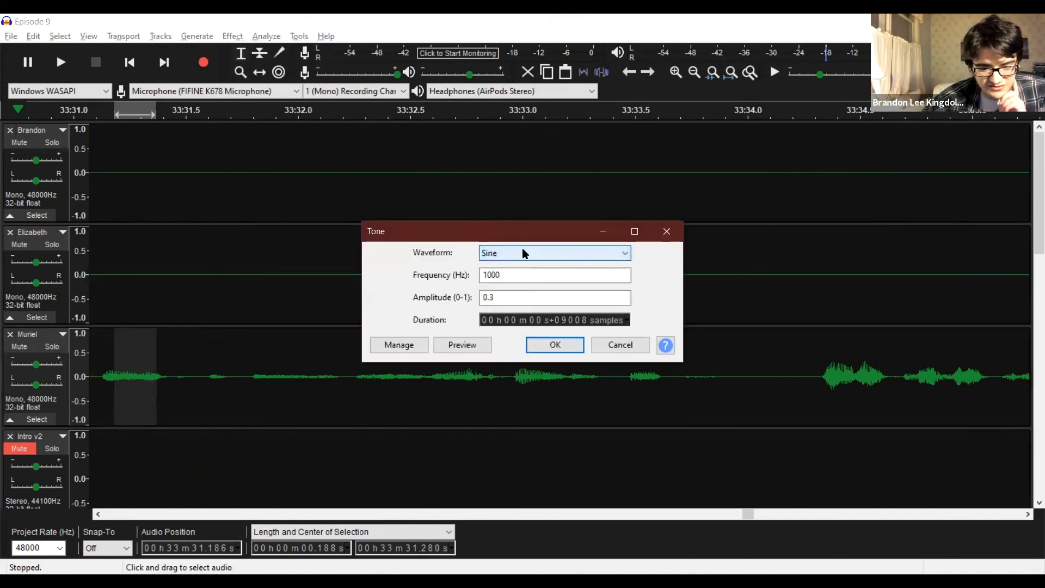
pyautogui.click(514, 295)
pyautogui.press('BackSpace')
pyautogui.write('2')
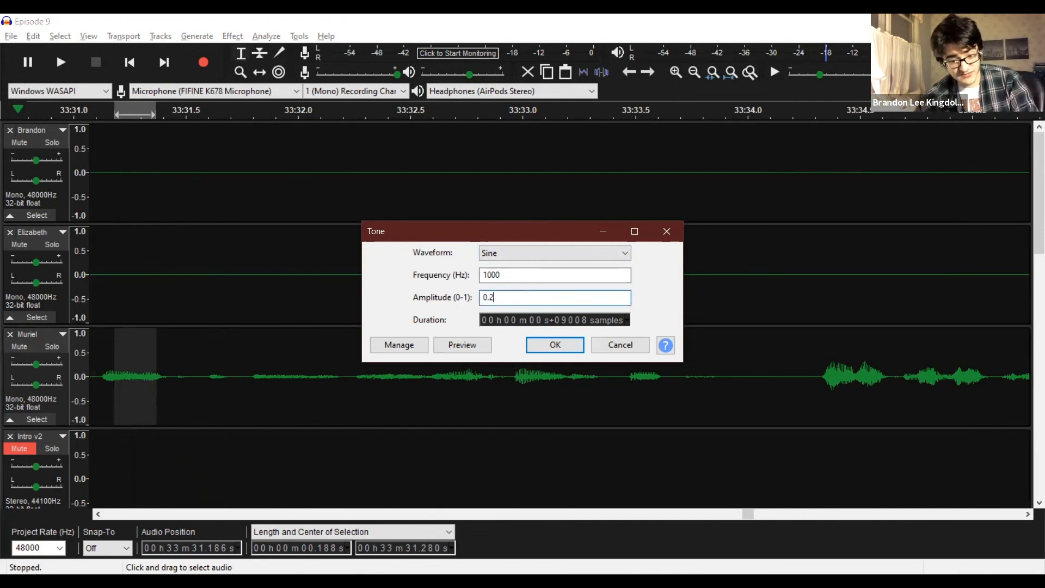
pyautogui.press('BackSpace')
pyautogui.write('3')
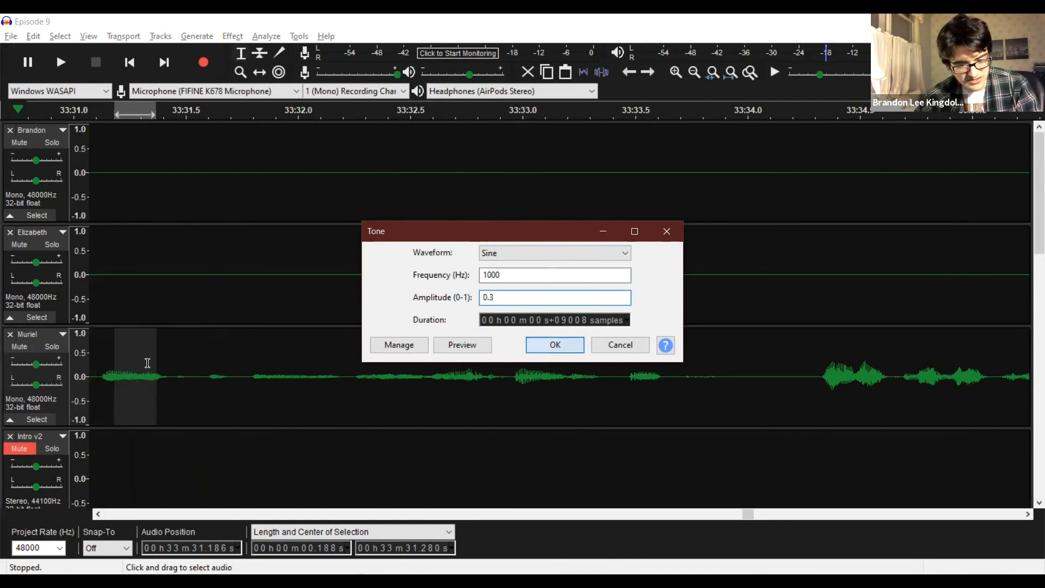
pyautogui.press('Return')
# Play back the censor tone on the third recording track from about 33:30.7 and undo it.
pyautogui.press('space')
pyautogui.click(100, 494)
pyautogui.hscroll(-4, 145, 383)
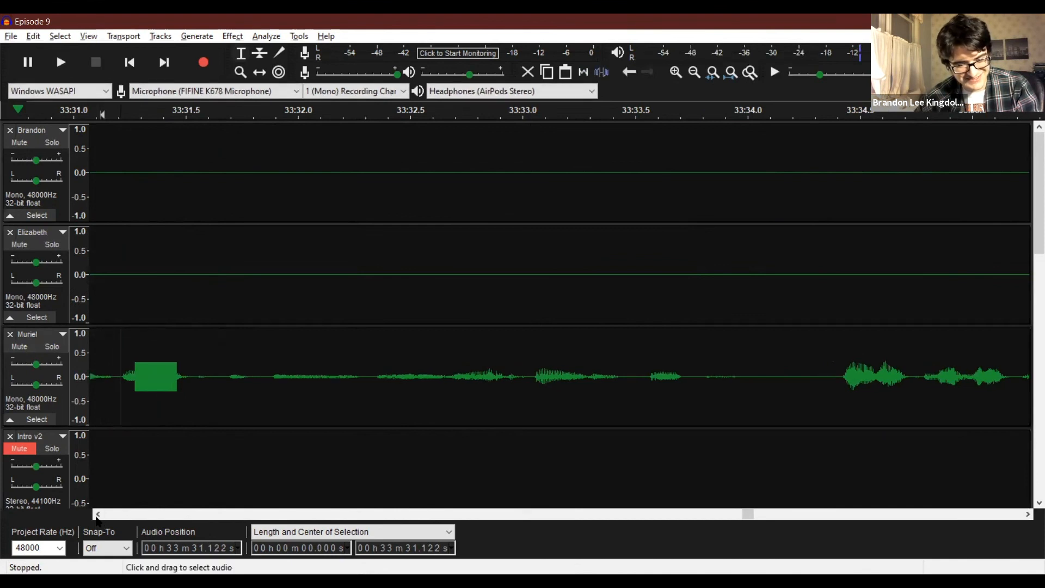
pyautogui.click(130, 377)
pyautogui.press('space')
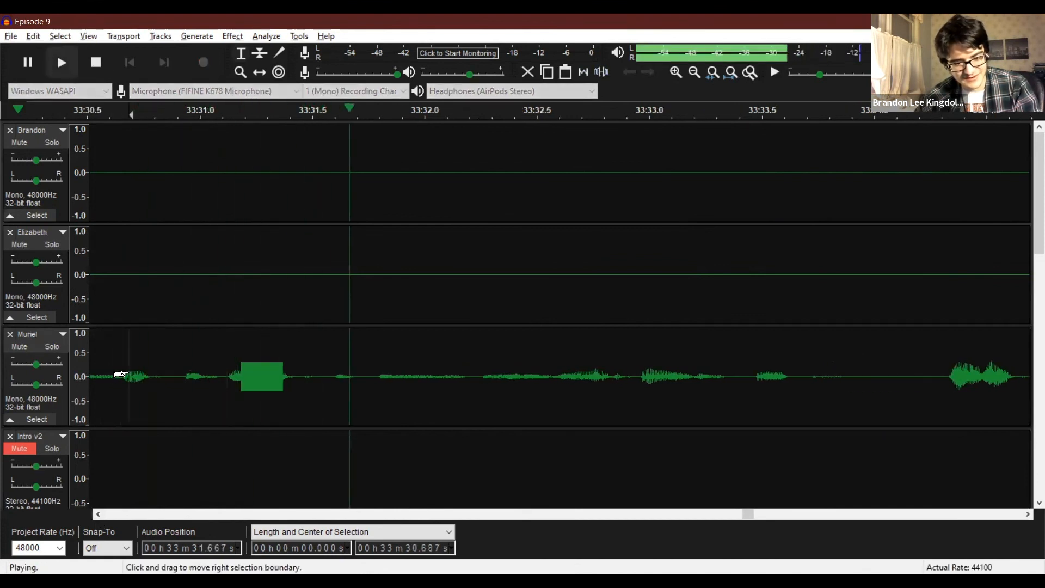
pyautogui.press('space')
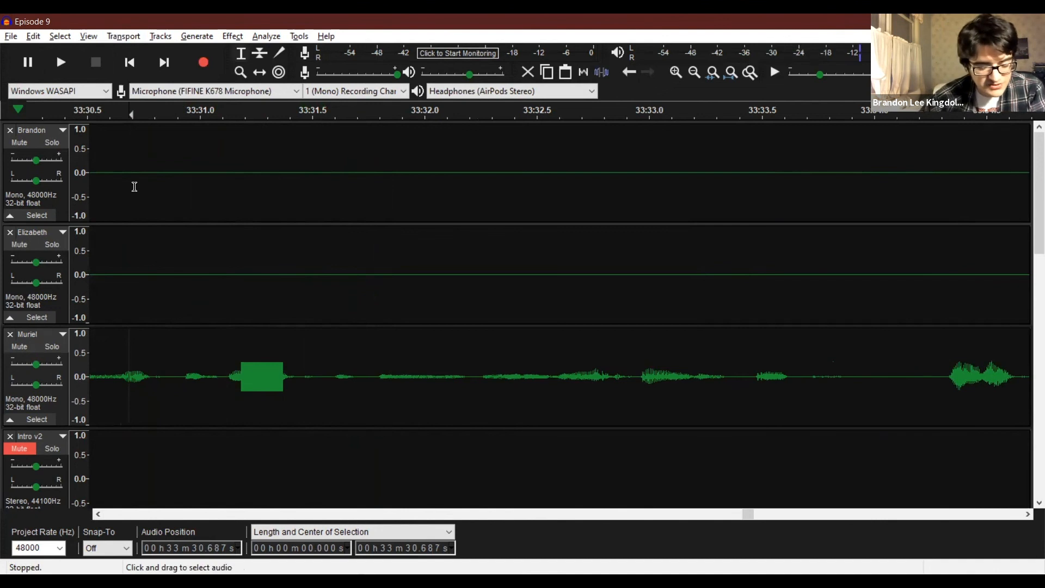
pyautogui.hotkey('ctrl', 'z')
# Amplify the third recording track's word from about 33:31.12 to 33:31.46 by 7.2 dB, with clipping allowed.
pyautogui.moveTo(249, 388); pyautogui.dragTo(227, 386)
pyautogui.click(232, 34)
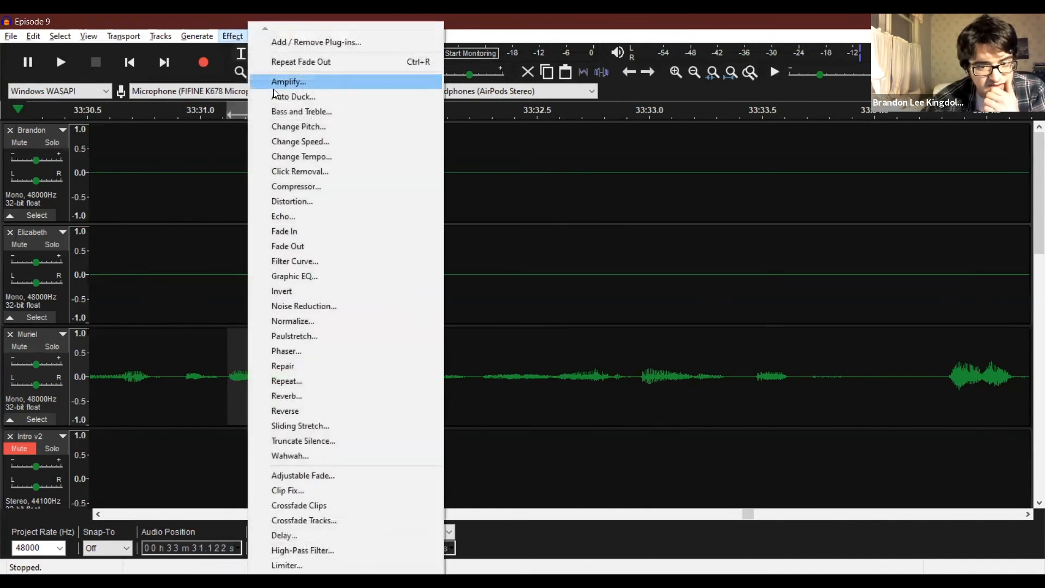
pyautogui.click(284, 87)
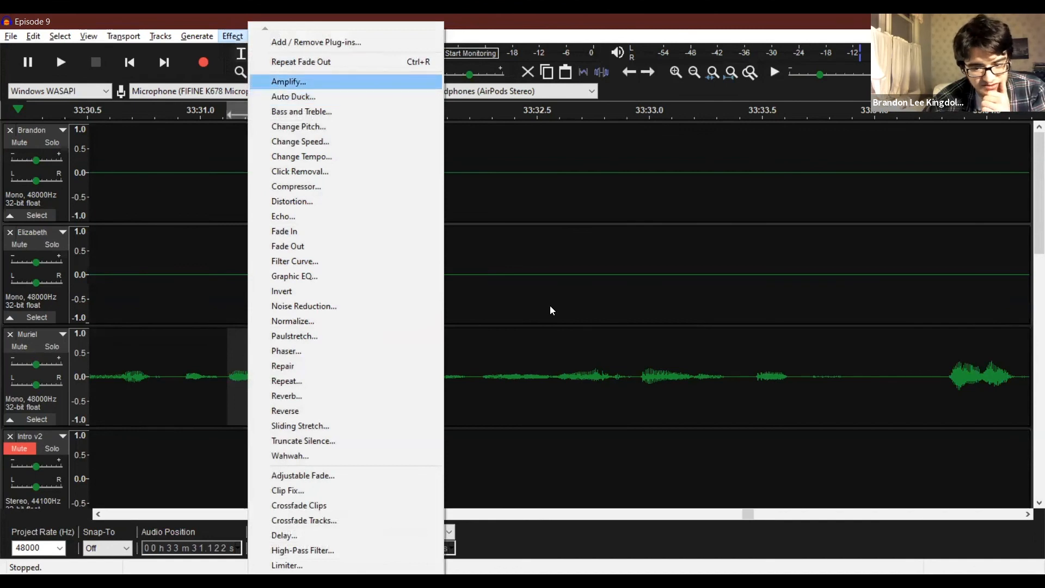
pyautogui.moveTo(577, 275); pyautogui.dragTo(544, 276)
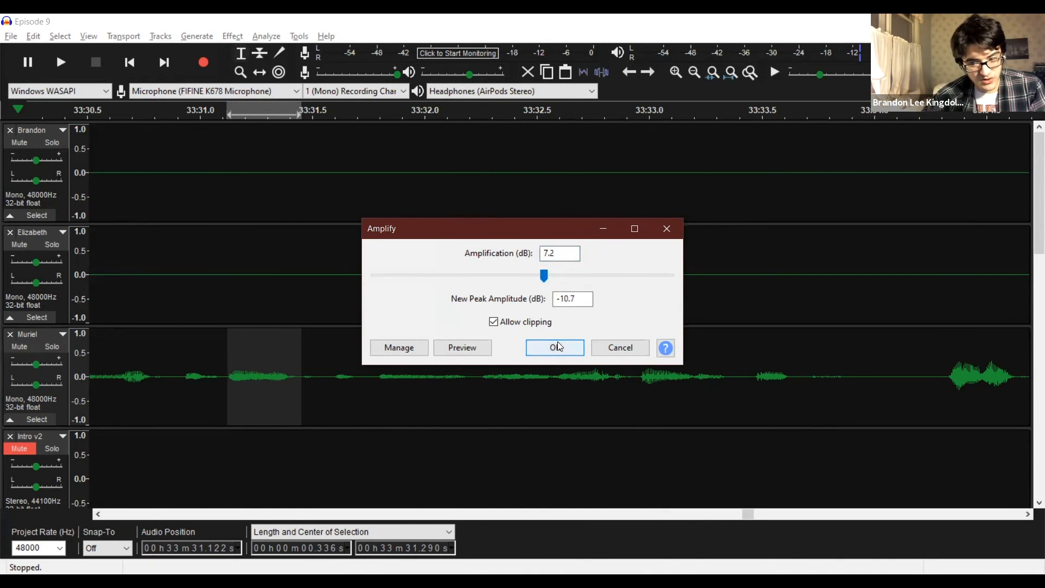
pyautogui.click(561, 347)
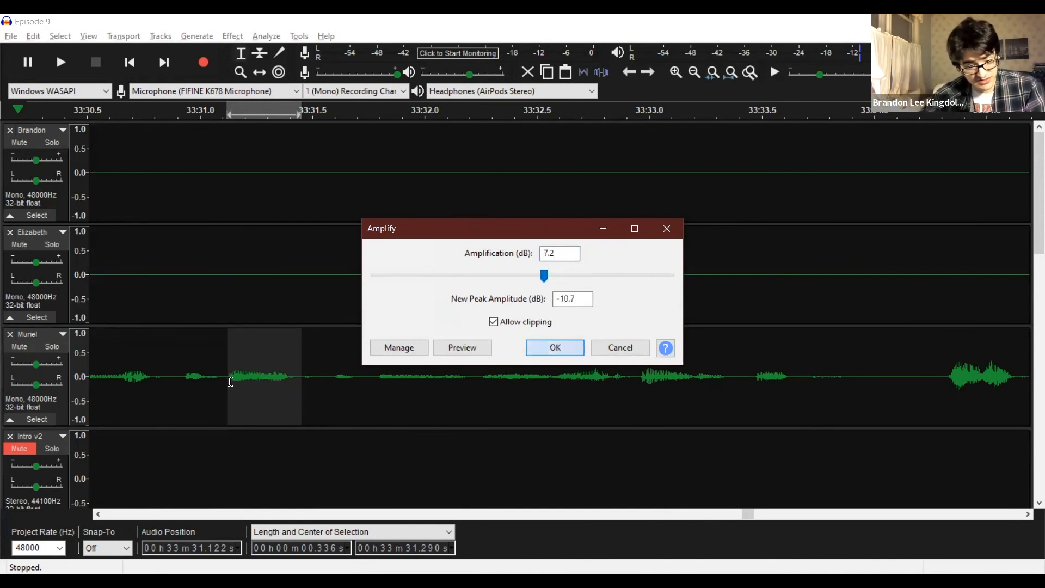
# Generate a 1000 Hz sine tone at 0.3 amplitude over the amplified word's middle, from about 33:31.17 to 33:31.35.
pyautogui.moveTo(236, 382); pyautogui.dragTo(276, 384)
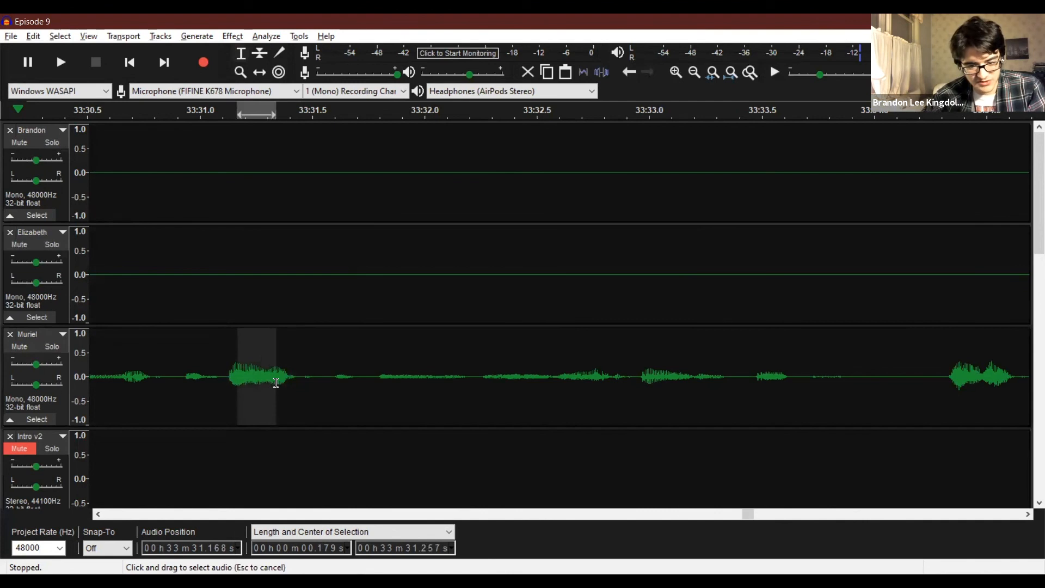
pyautogui.click(233, 39)
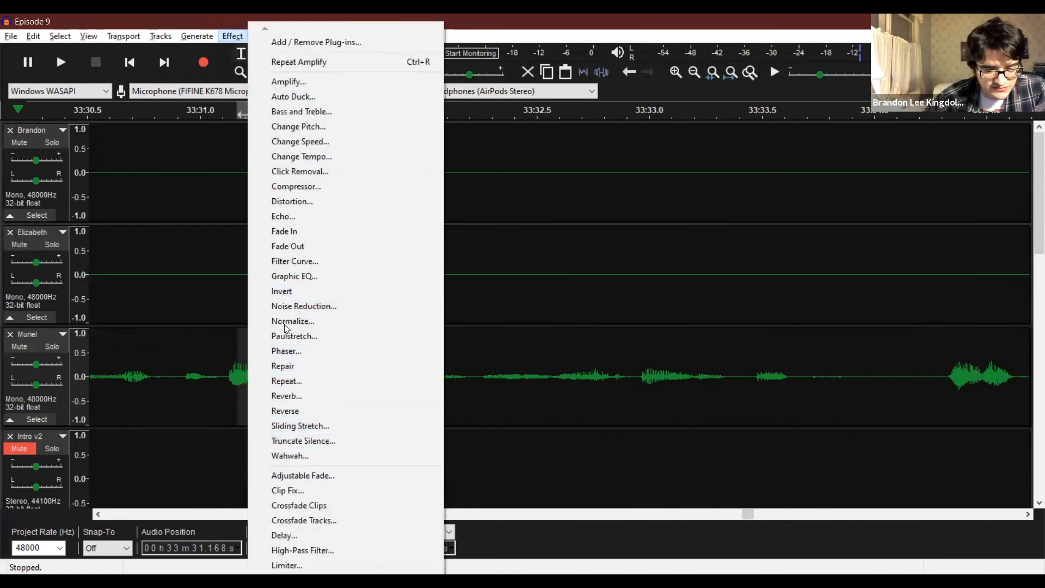
pyautogui.moveTo(197, 36)
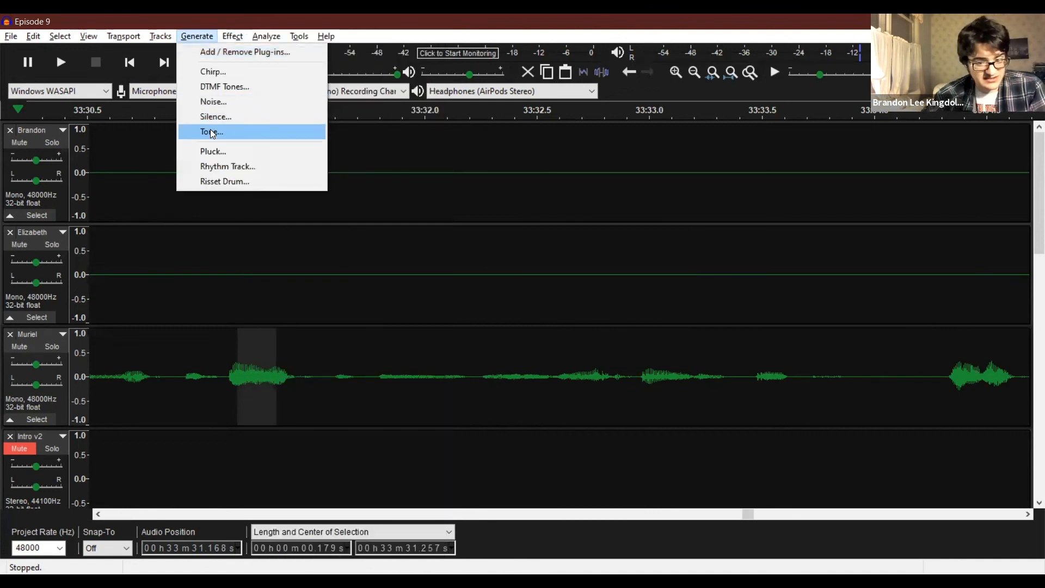
pyautogui.click(211, 132)
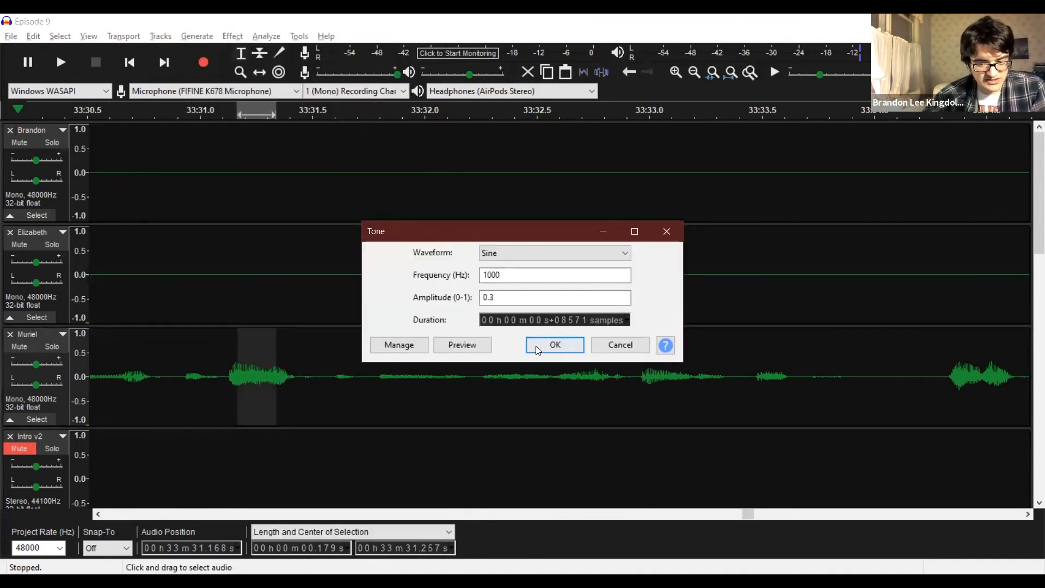
pyautogui.press('Return')
# Play back the shorter censor tone on the third recording track from about 33:30.96 and undo it.
pyautogui.click(186, 330)
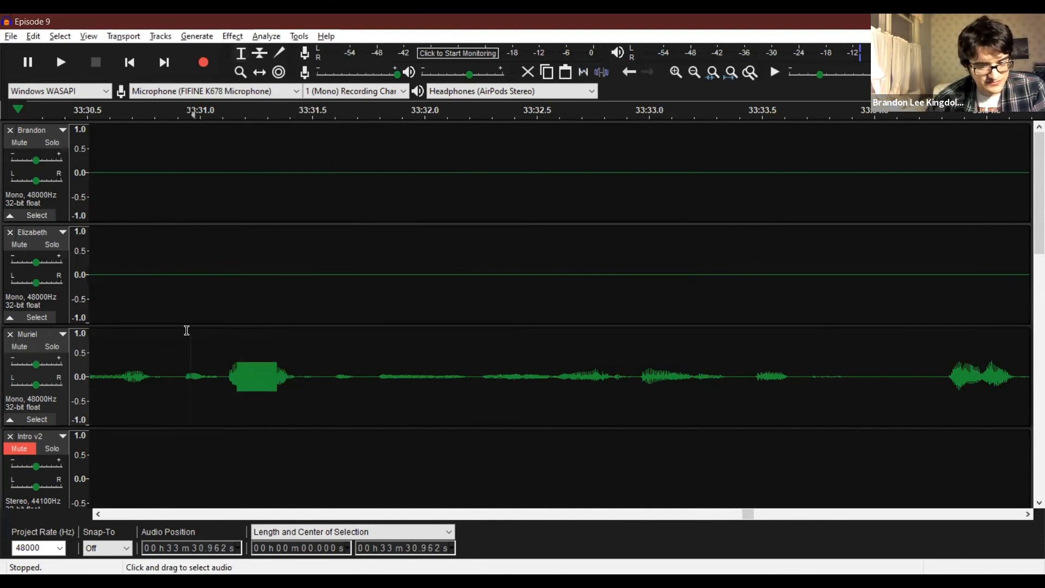
pyautogui.press('space')
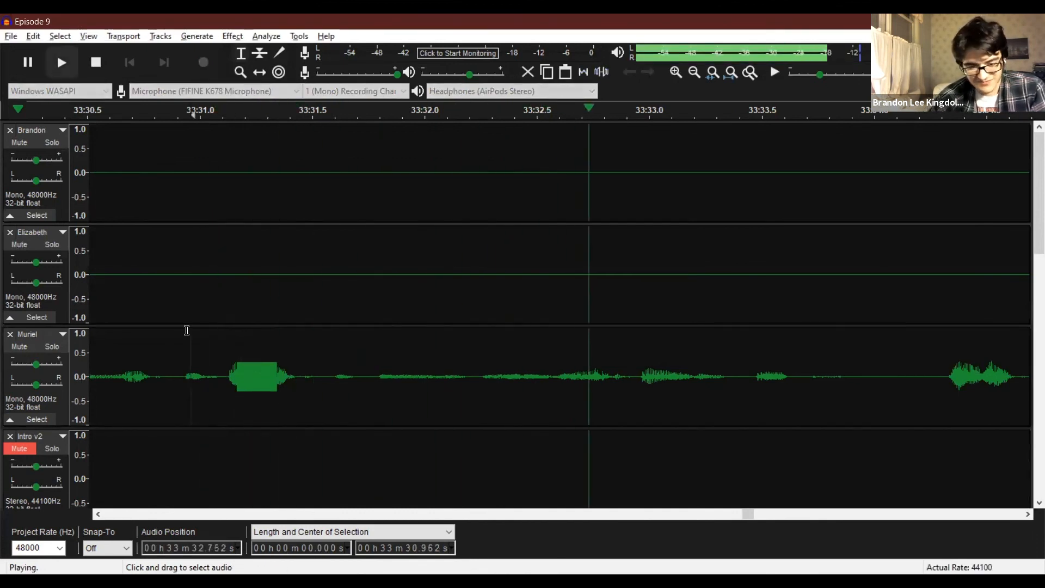
pyautogui.press('space')
pyautogui.hotkey('ctrl', 'z')
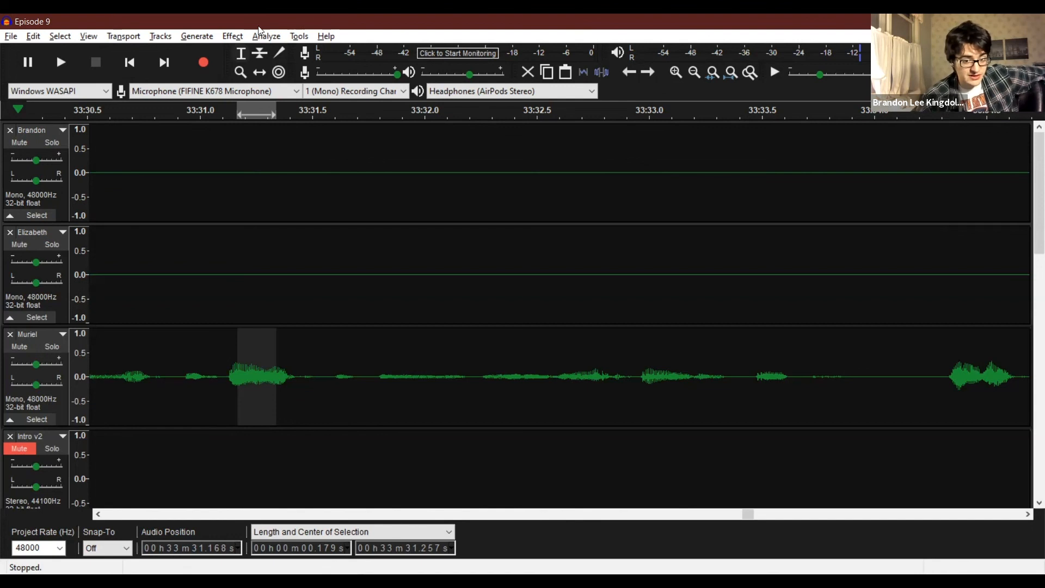
# Examine the MP3 export settings for Episode 9, cancel the export, and clear the audio selection.
pyautogui.click(300, 36)
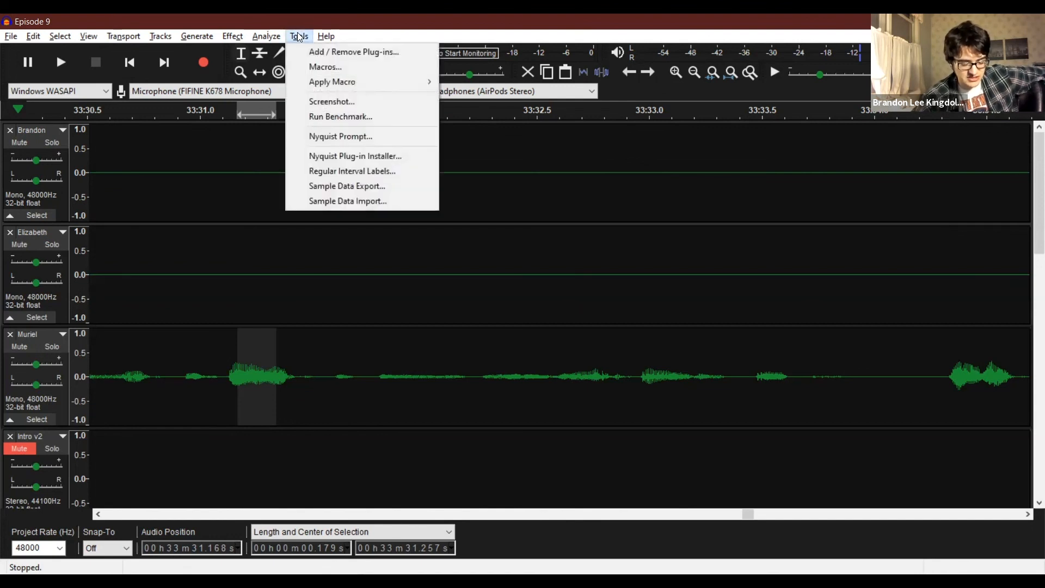
pyautogui.click(299, 37)
pyautogui.click(10, 37)
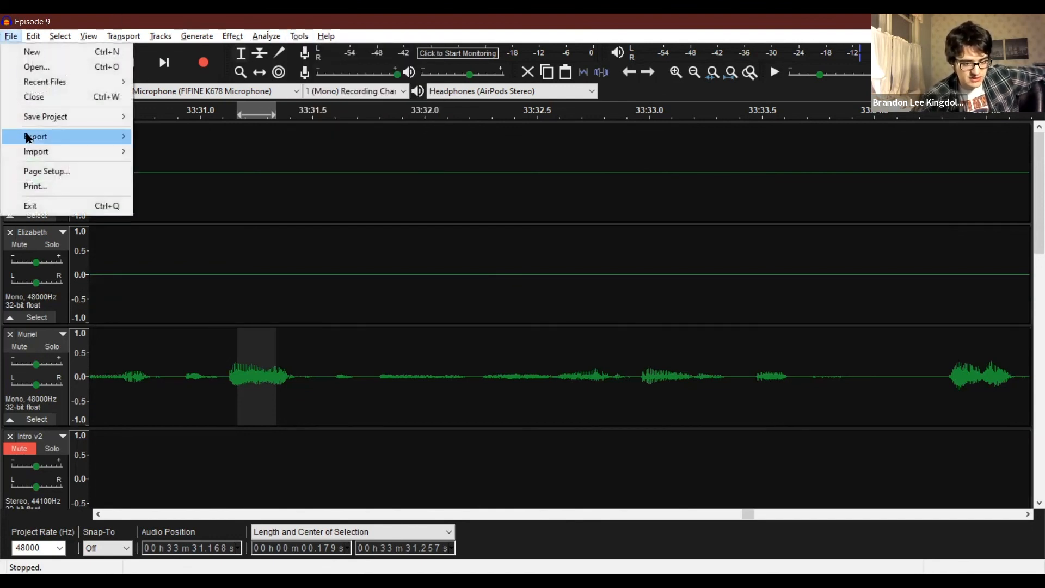
pyautogui.moveTo(32, 136)
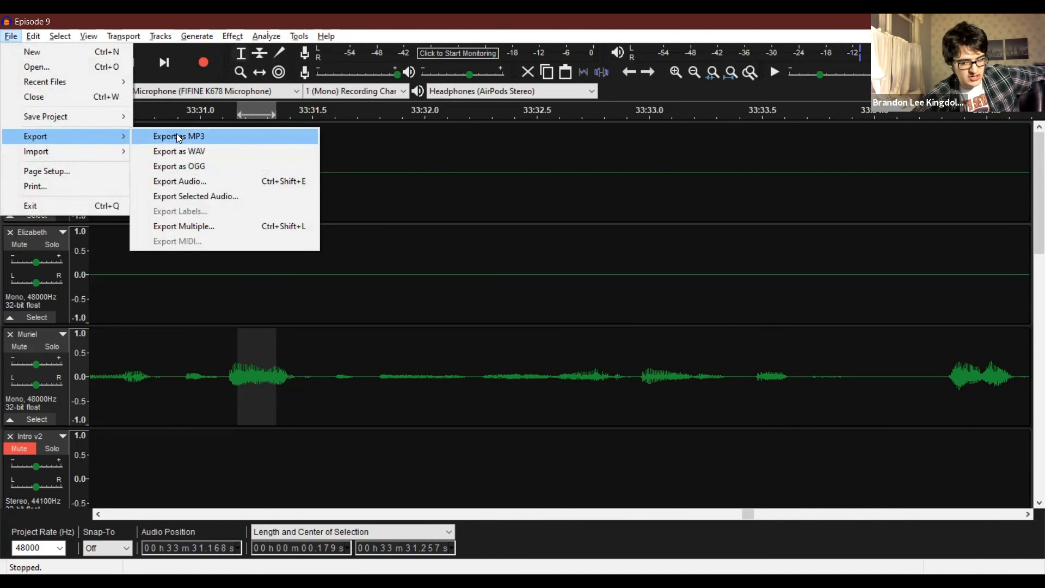
pyautogui.click(190, 137)
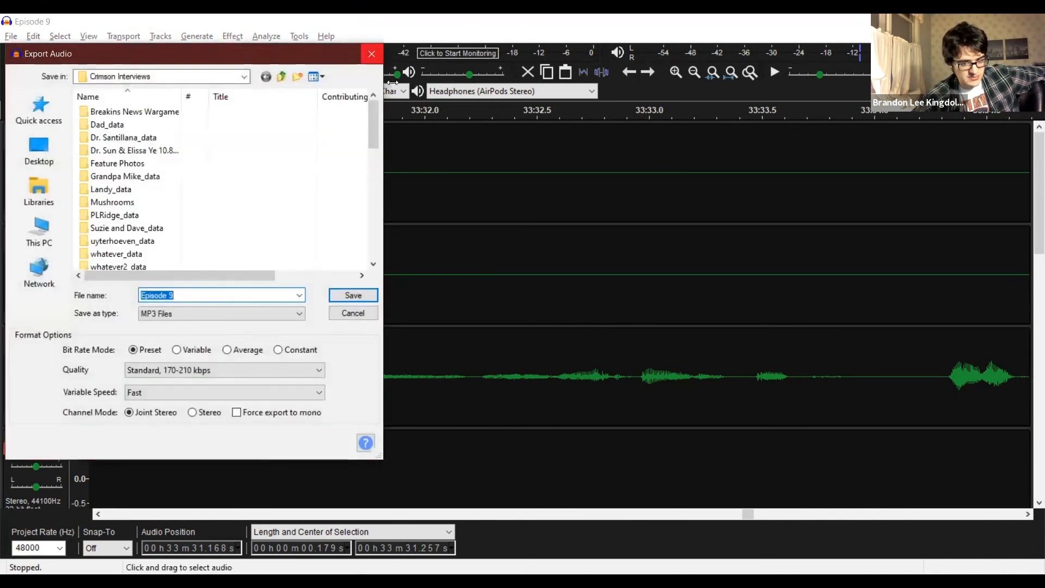
pyautogui.press('Escape')
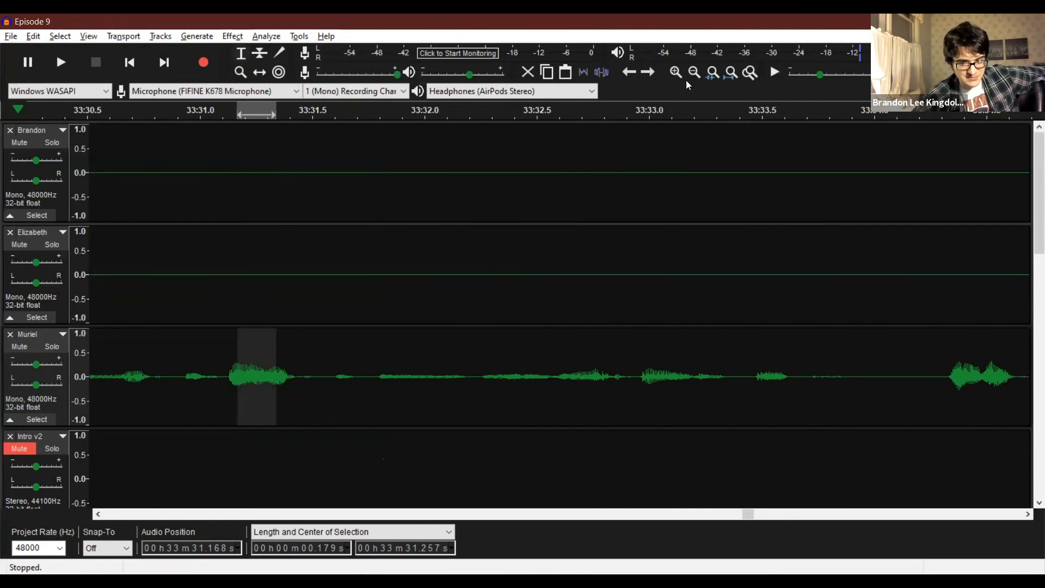
pyautogui.click(308, 193)
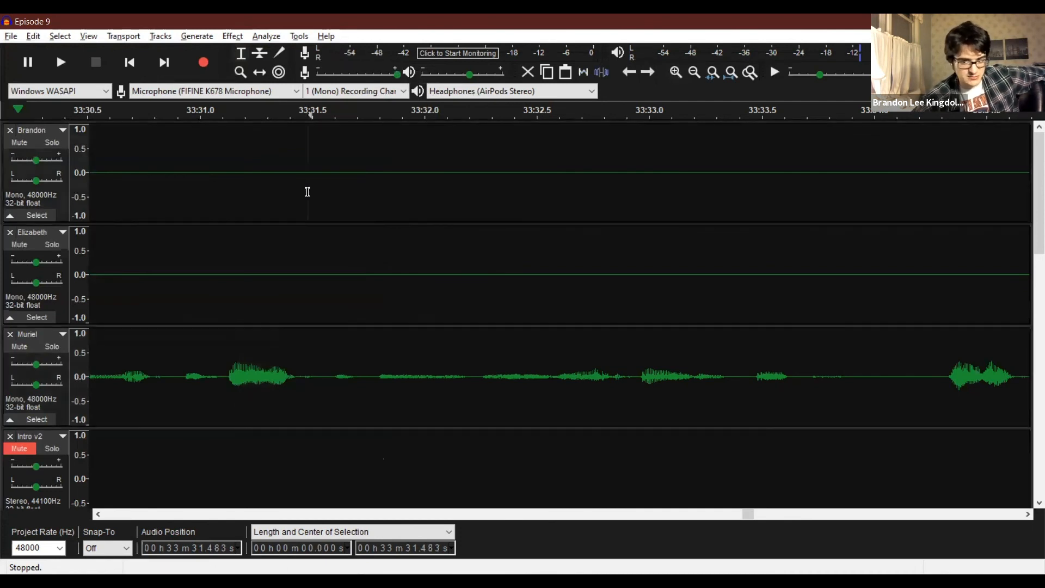